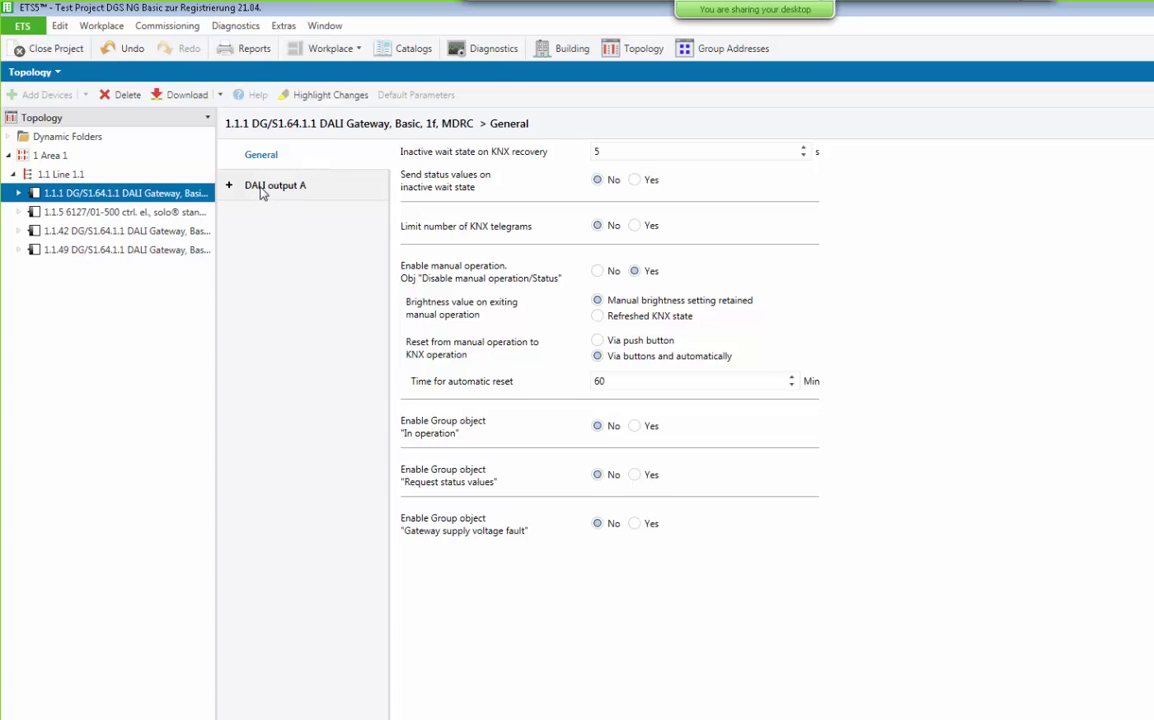
# Set ballasts, emergency lighting converter and scenes to Yes in output A's DALI configuration
pyautogui.click(262, 190)
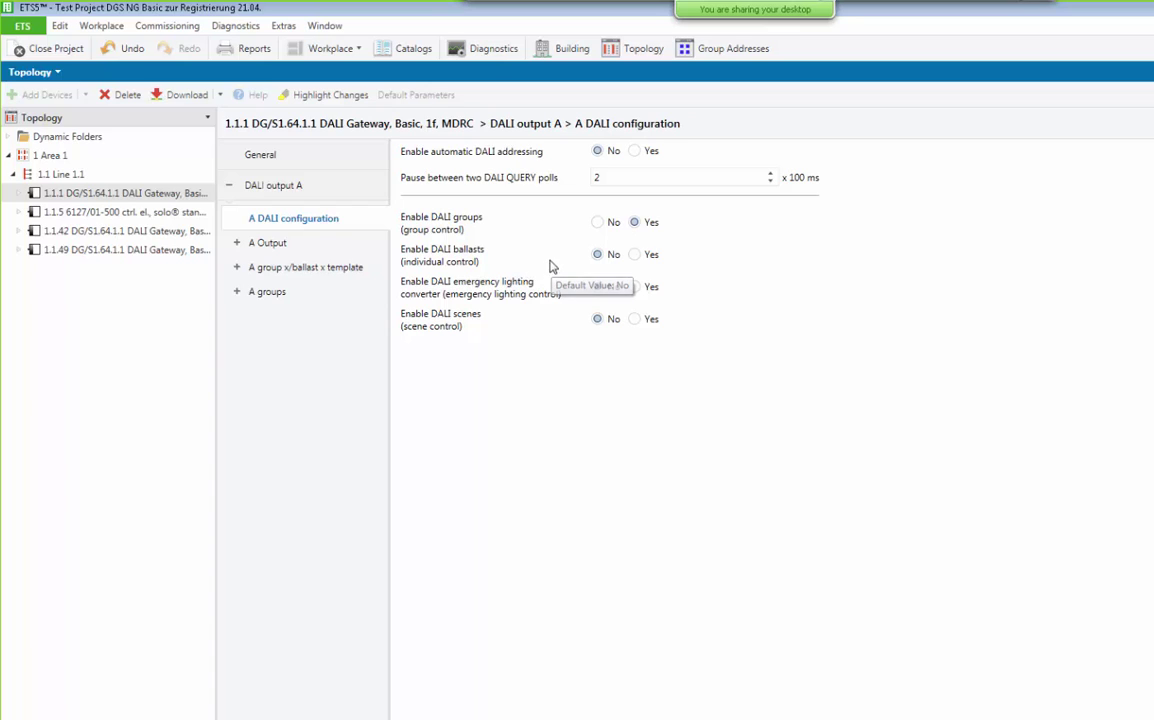
pyautogui.click(637, 256)
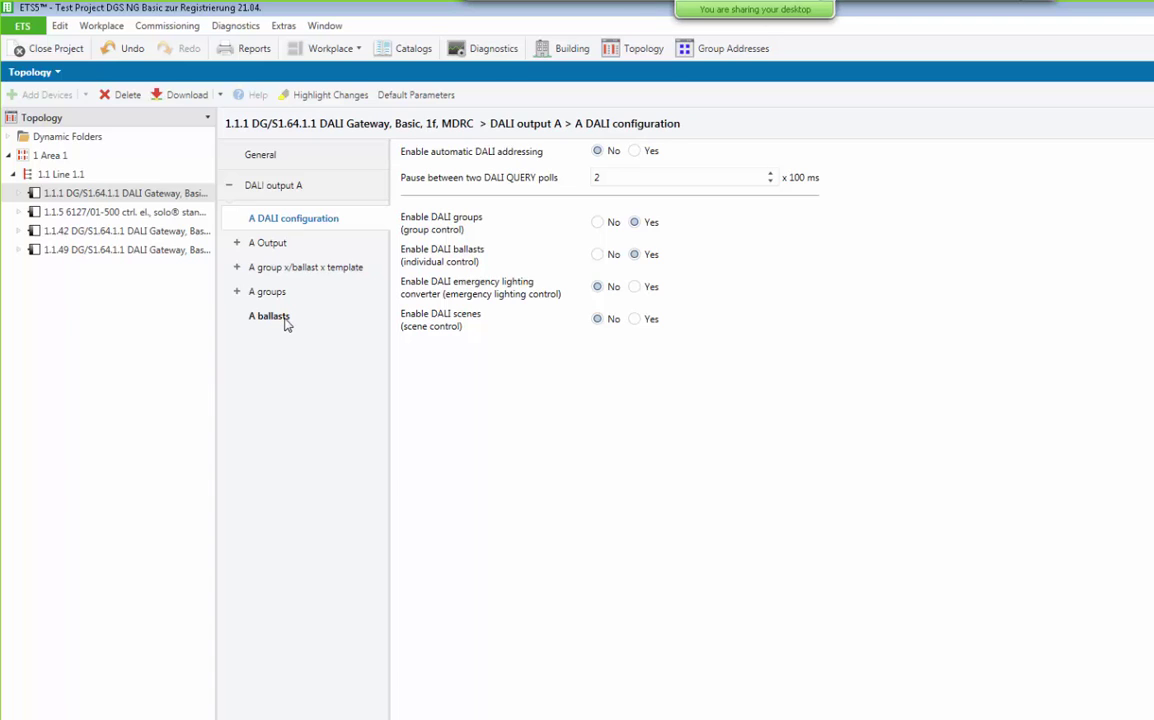
pyautogui.click(645, 288)
pyautogui.click(642, 322)
pyautogui.click(265, 245)
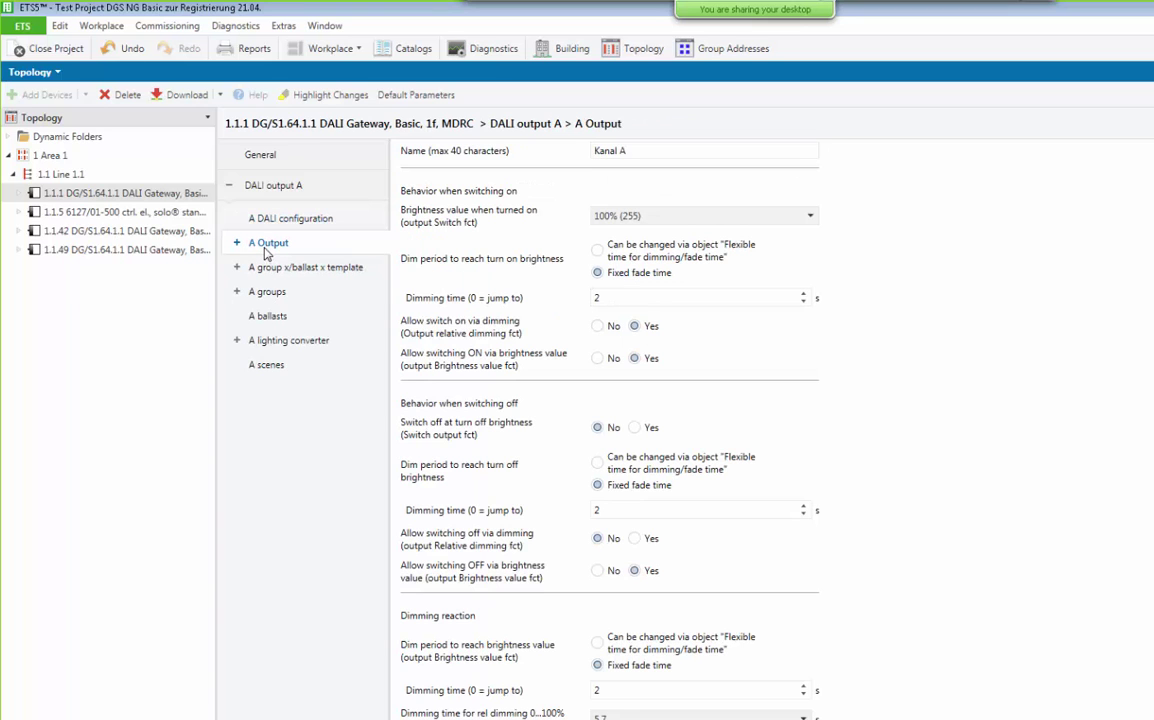
pyautogui.click(239, 244)
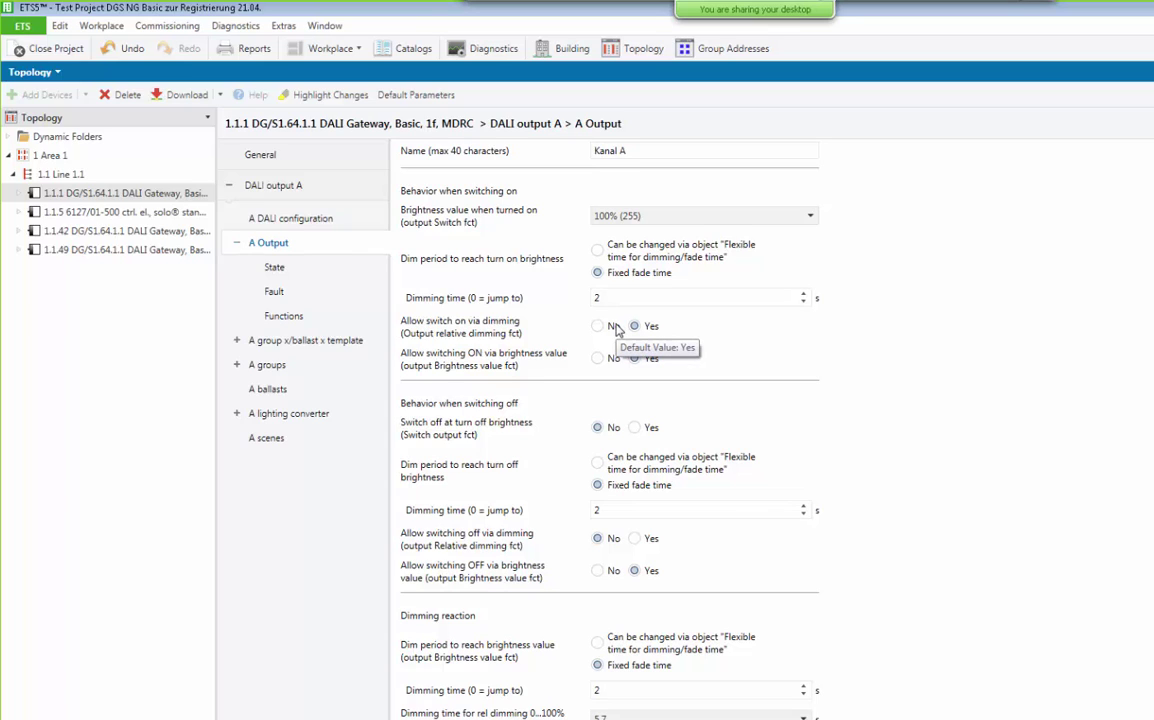
pyautogui.click(677, 217)
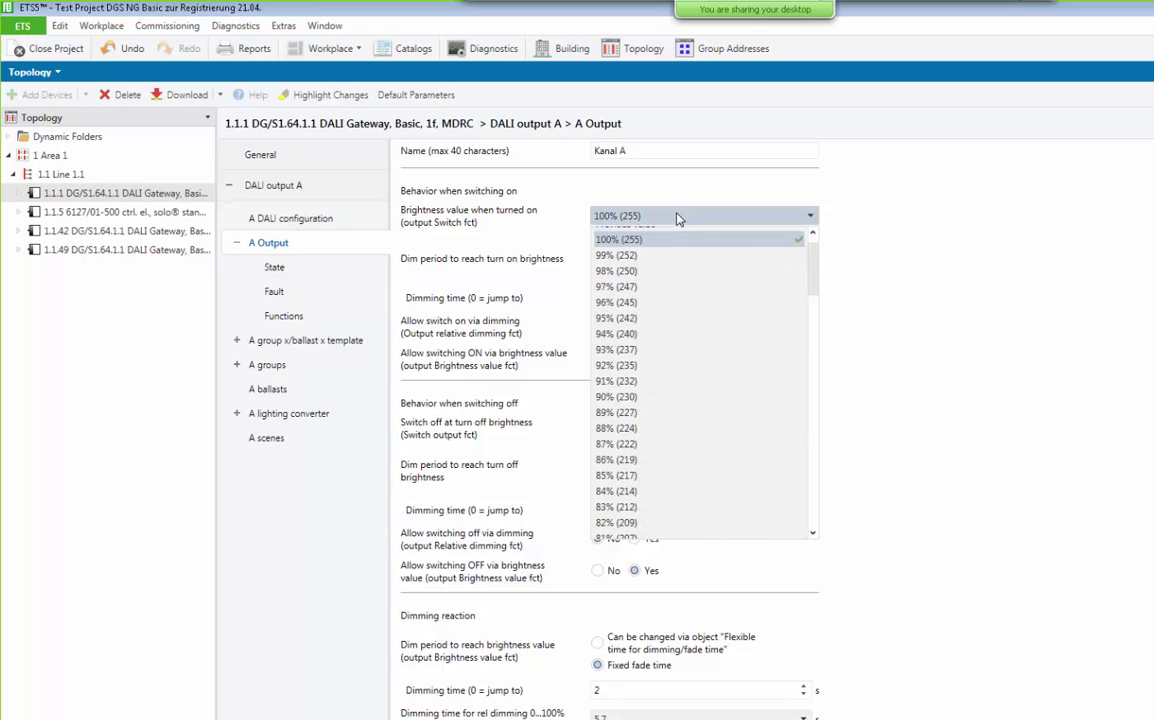
pyautogui.click(677, 218)
pyautogui.click(677, 218)
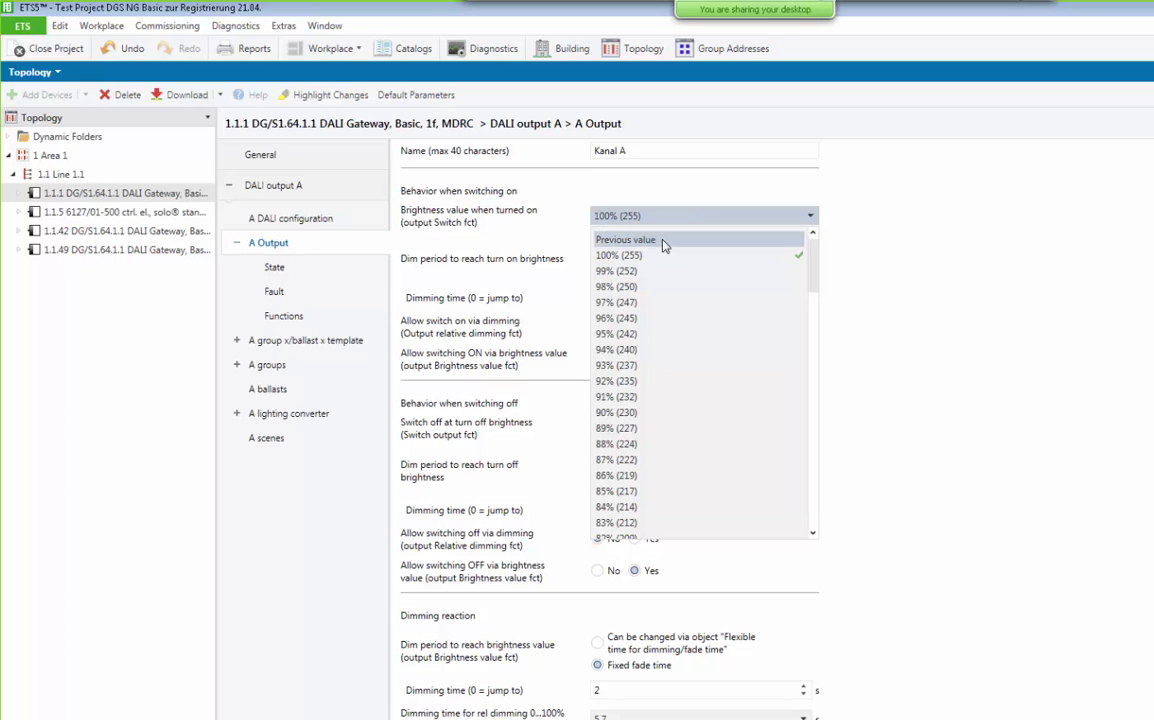
pyautogui.click(878, 243)
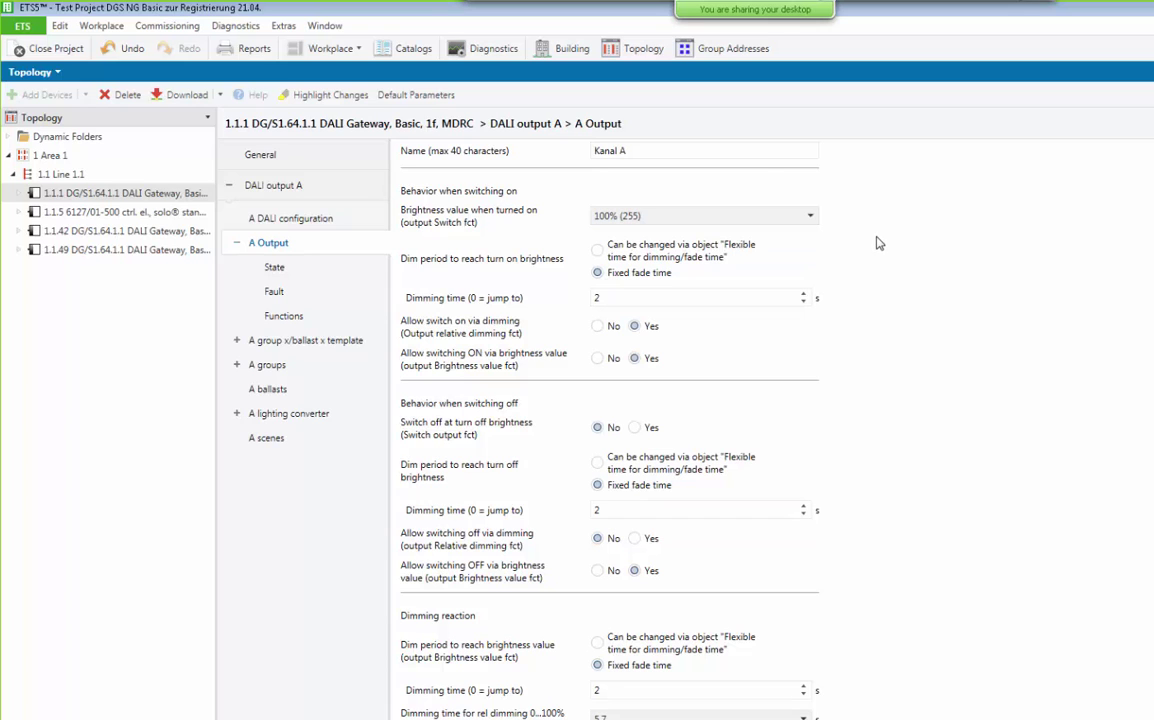
pyautogui.click(700, 300)
pyautogui.click(284, 270)
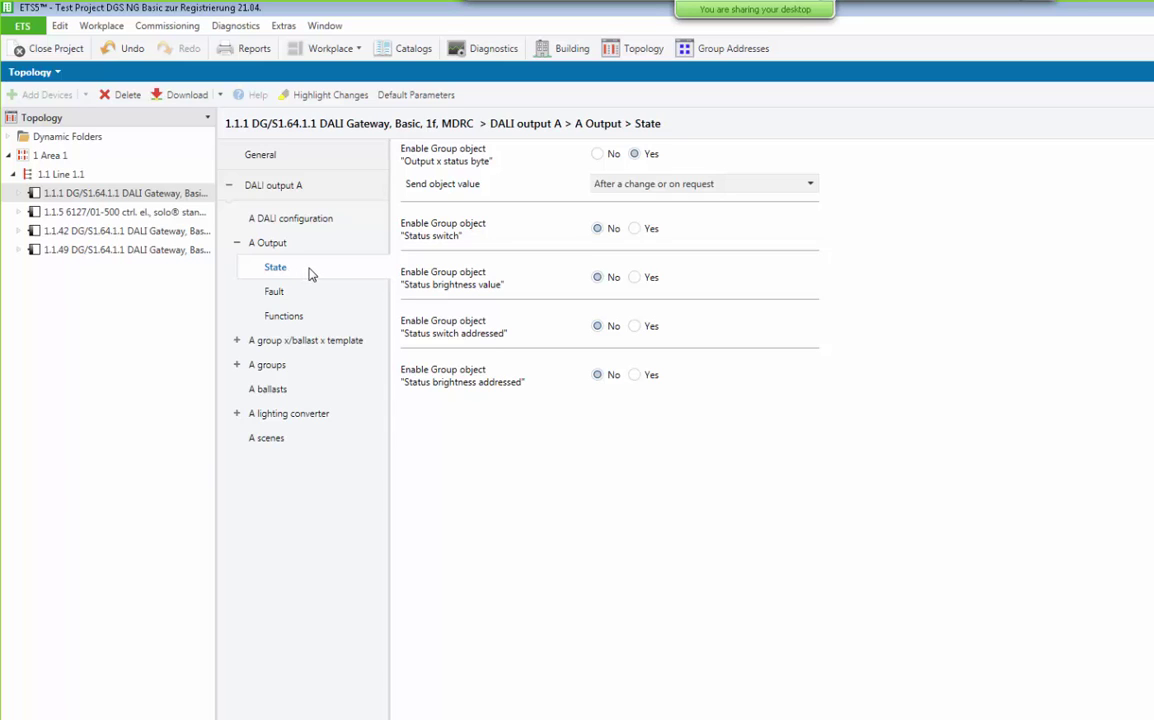
pyautogui.click(325, 295)
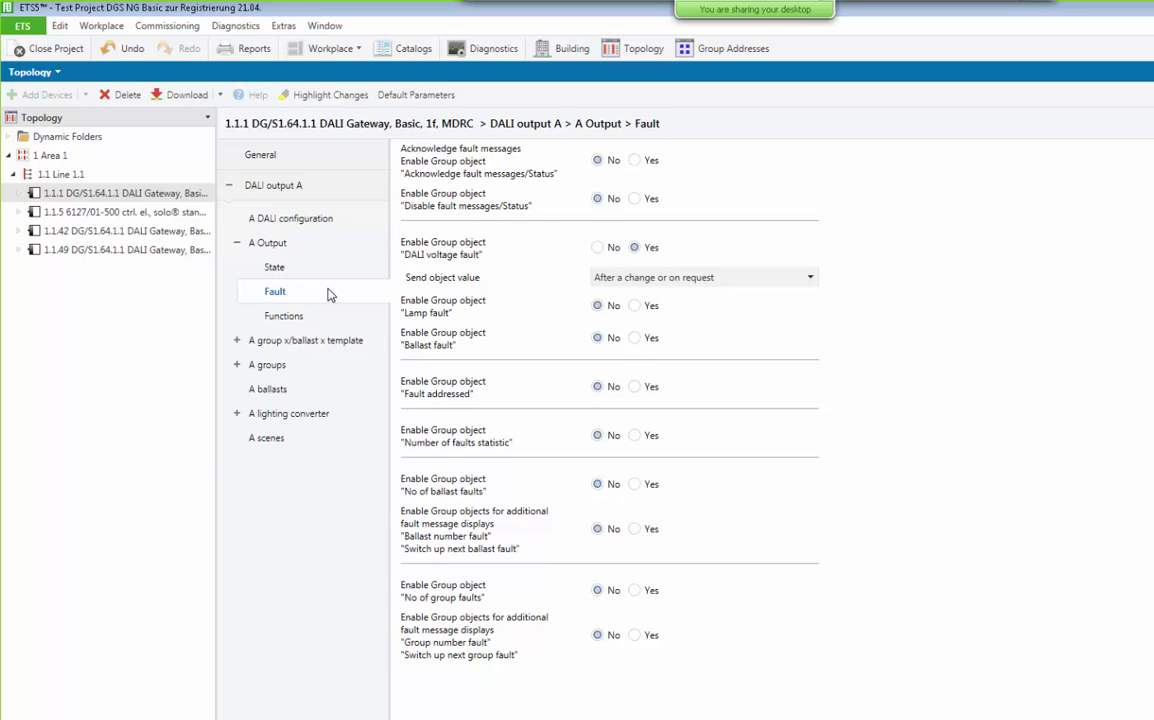
pyautogui.click(335, 317)
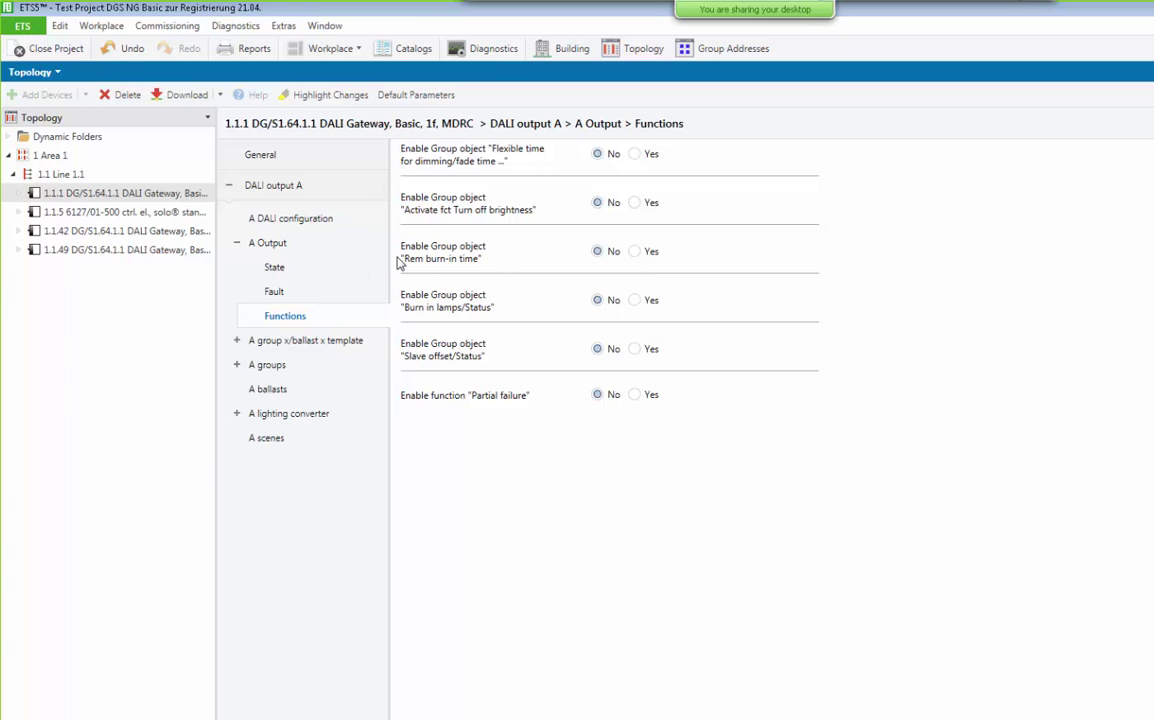
pyautogui.click(252, 247)
pyautogui.click(237, 244)
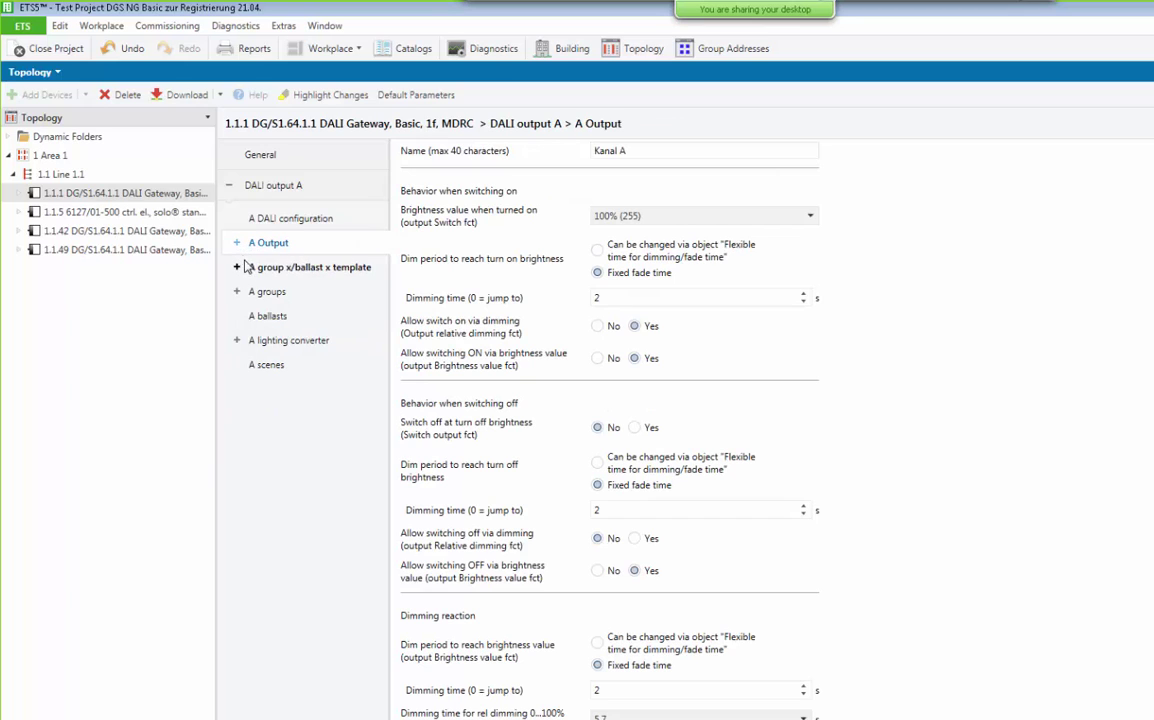
# Open the group/ballast template and keep its power-on level at 100% (255)
pyautogui.click(238, 266)
pyautogui.click(236, 268)
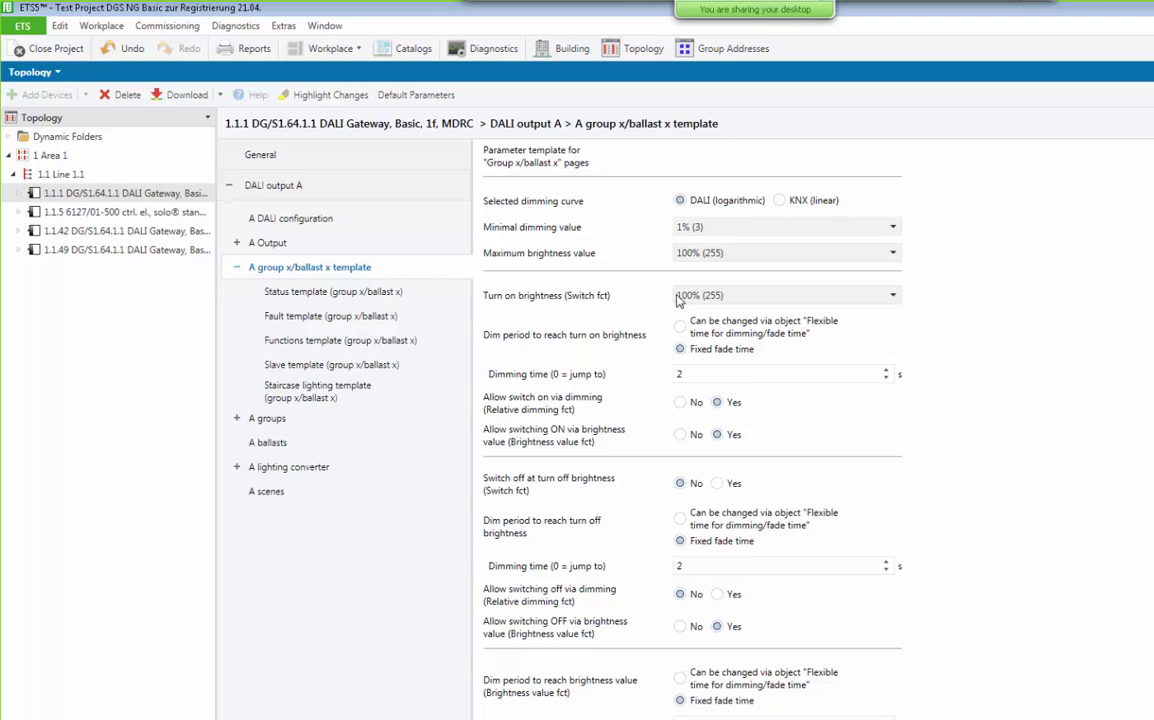
pyautogui.click(767, 298)
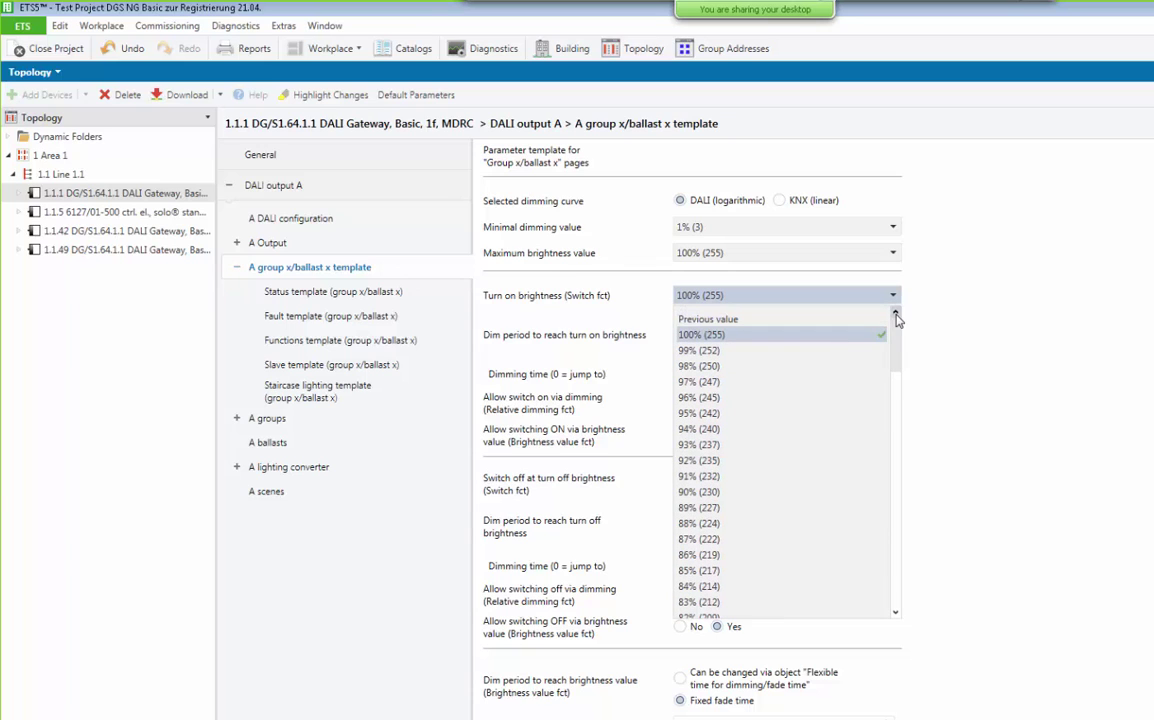
pyautogui.click(950, 332)
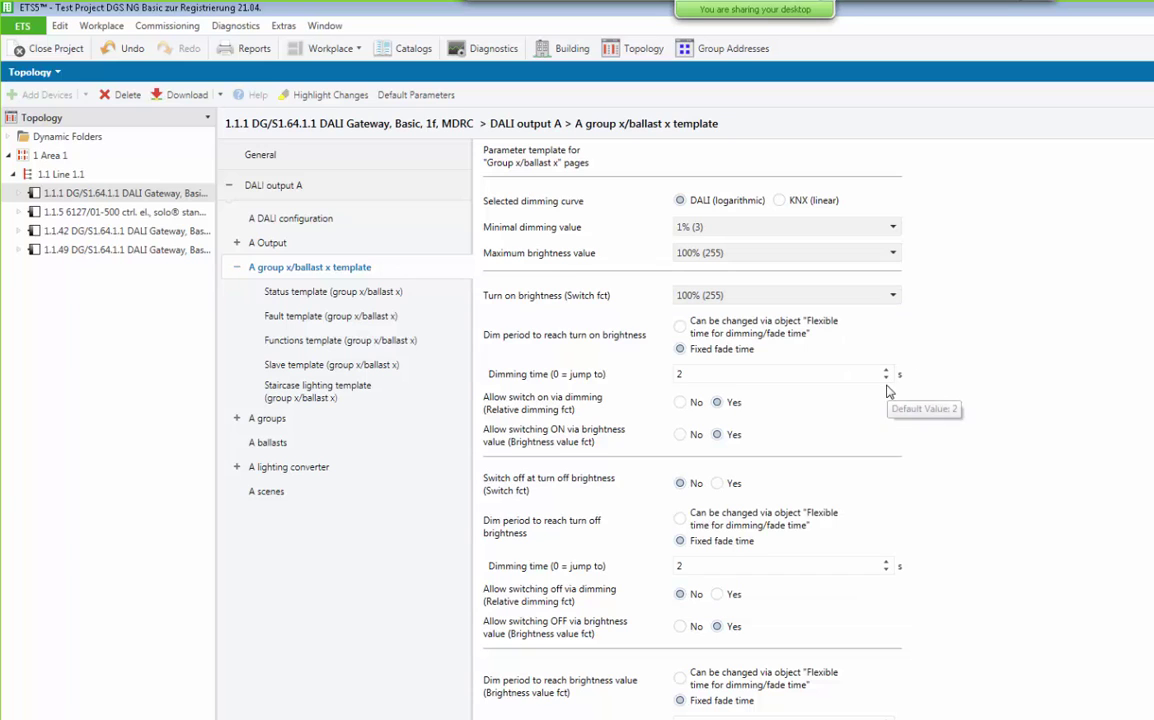
# Enable the Status switch and Status brightness value objects in the Status template
pyautogui.click(340, 292)
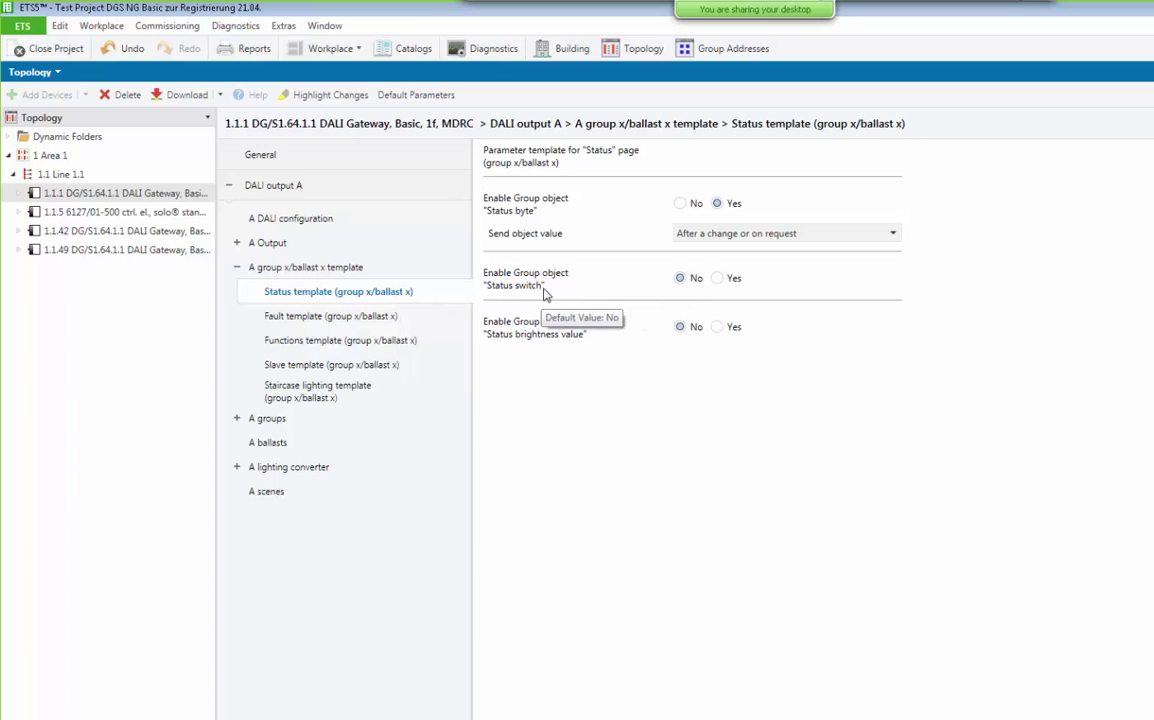
pyautogui.click(728, 282)
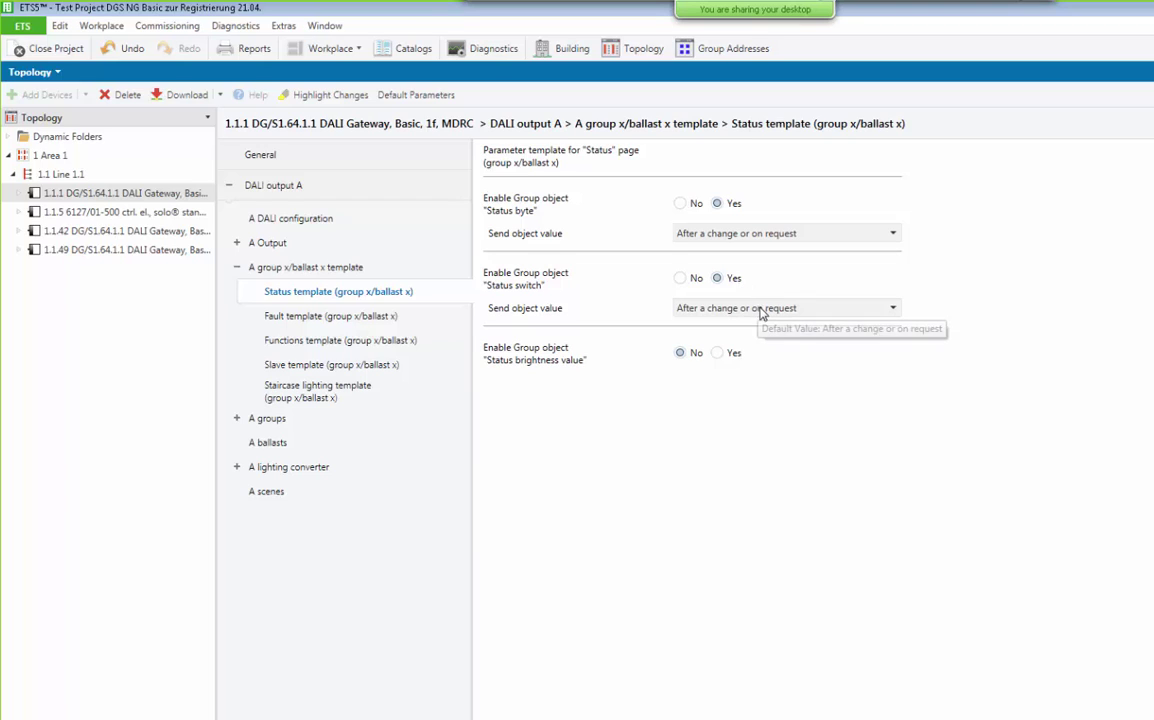
pyautogui.click(733, 362)
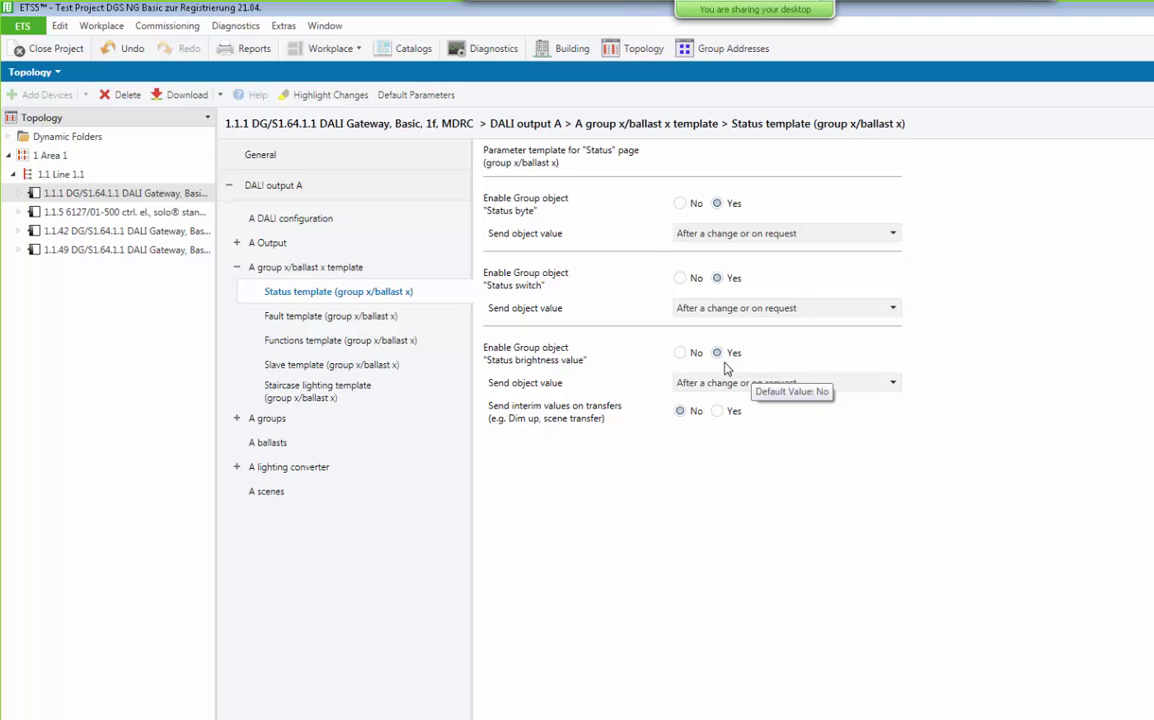
pyautogui.click(348, 317)
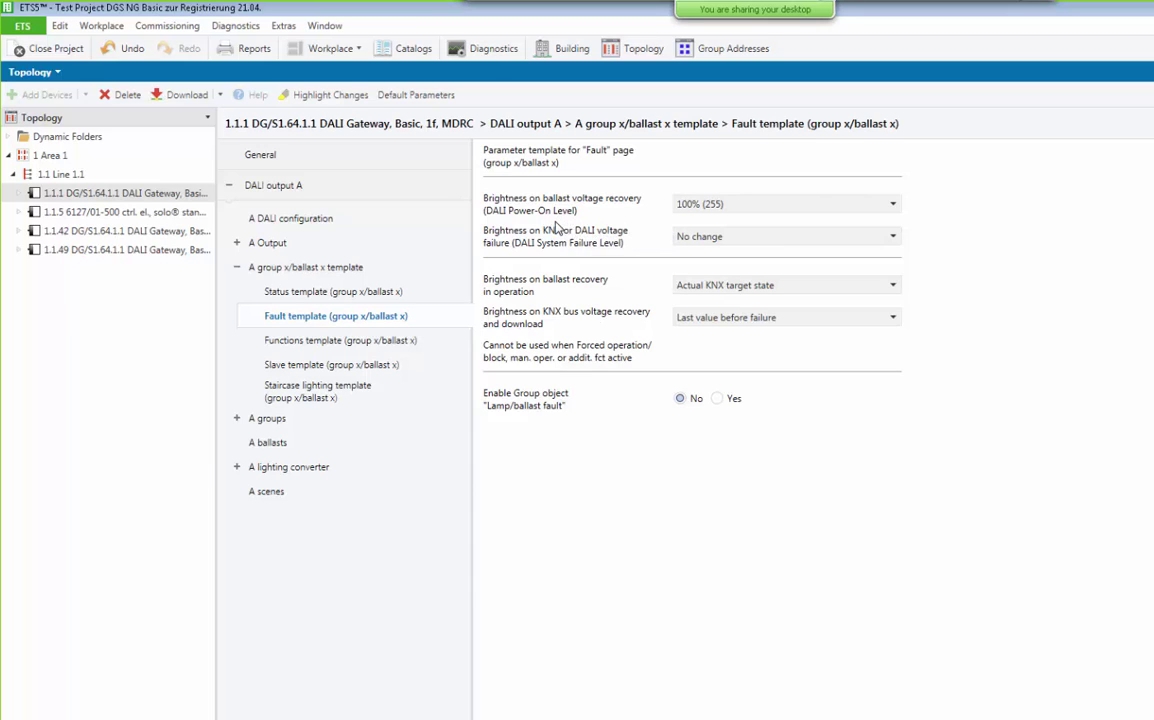
# Keep voltage-recovery brightness at 100% (255) and enable the Lamp/ballast fault object
pyautogui.click(739, 210)
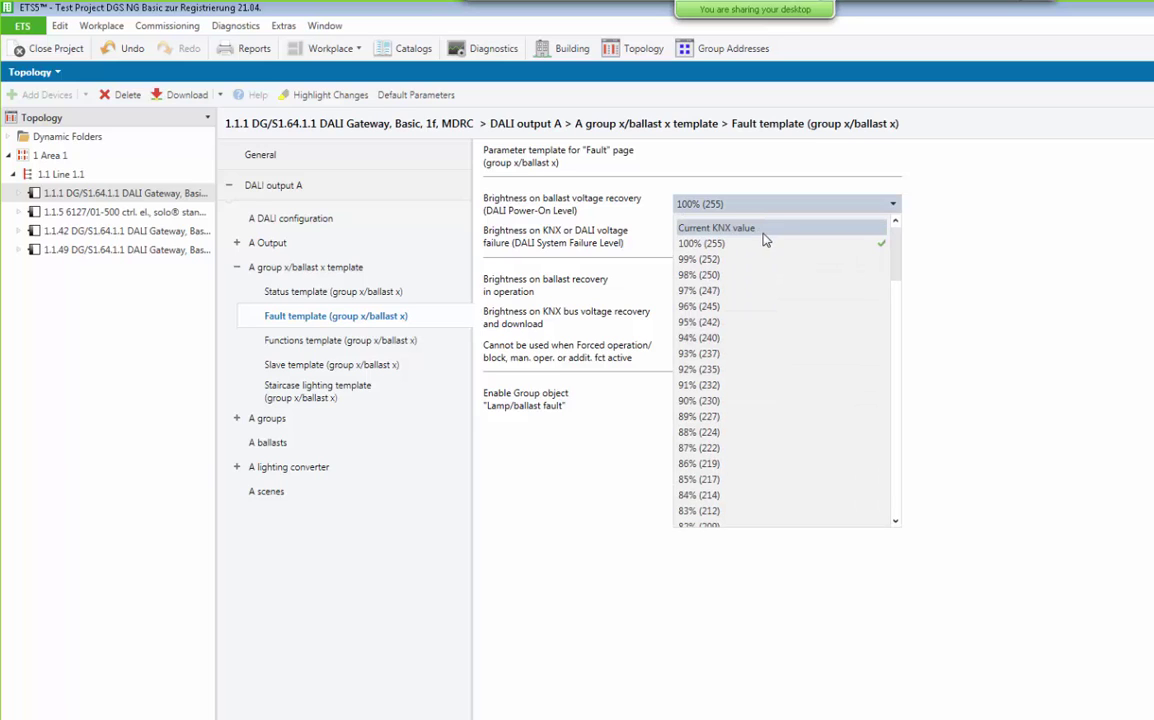
pyautogui.click(959, 314)
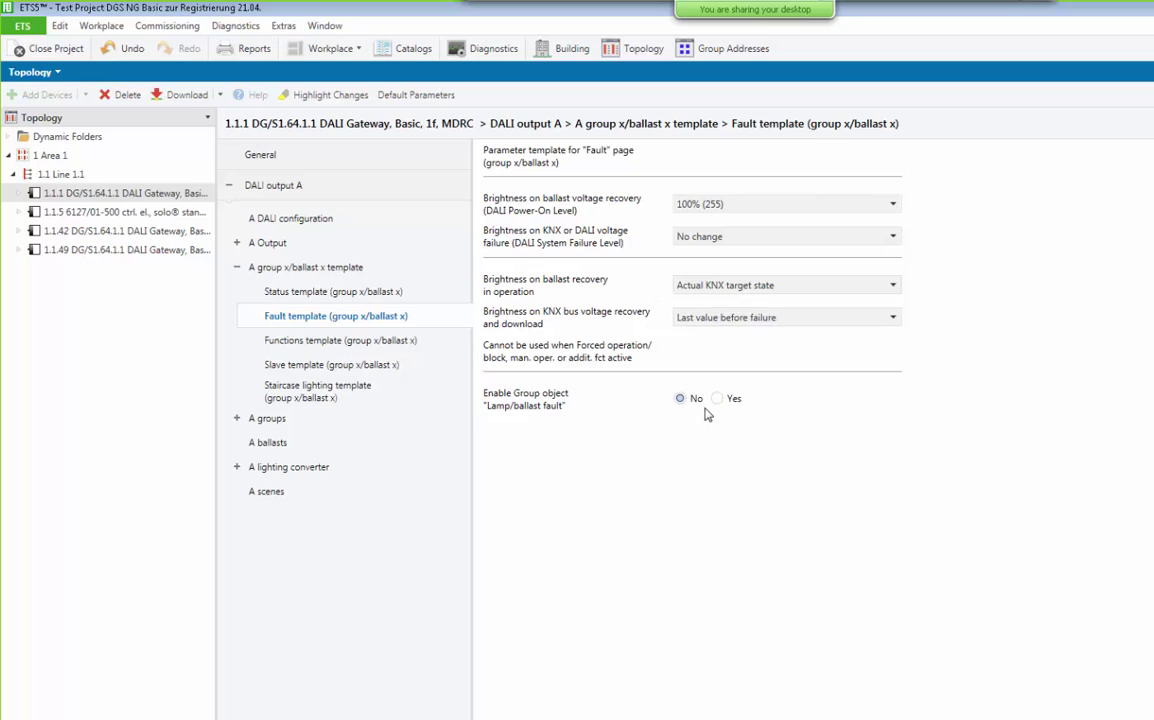
pyautogui.click(729, 400)
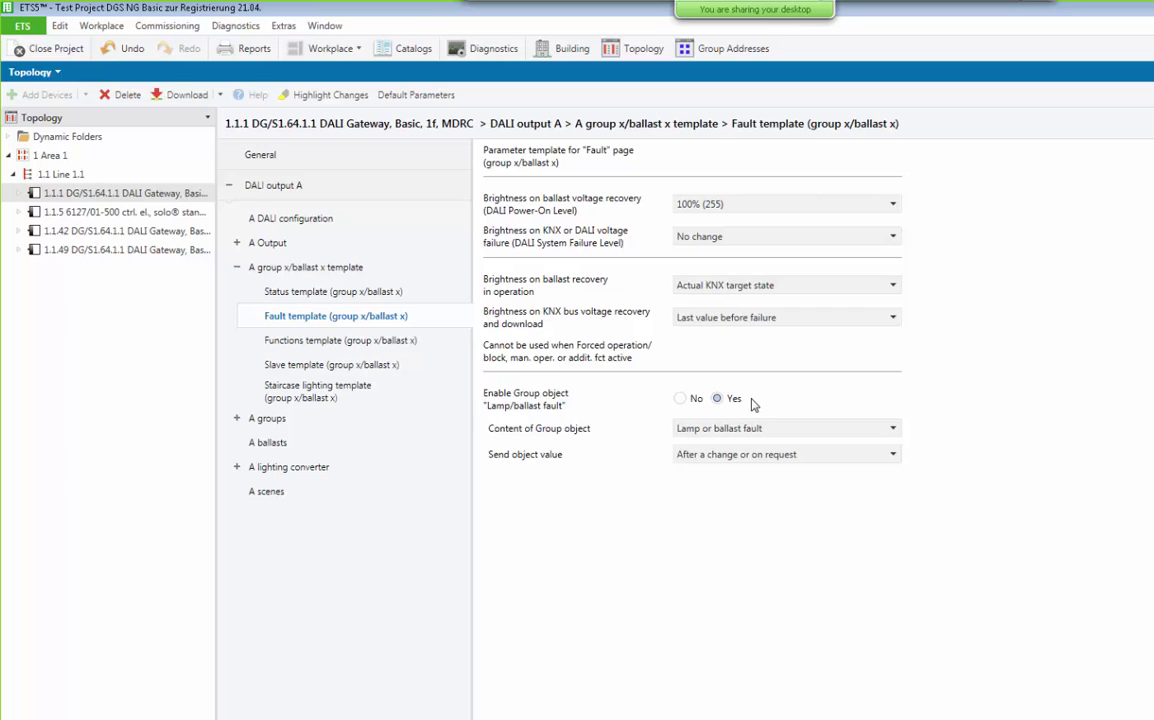
pyautogui.click(700, 430)
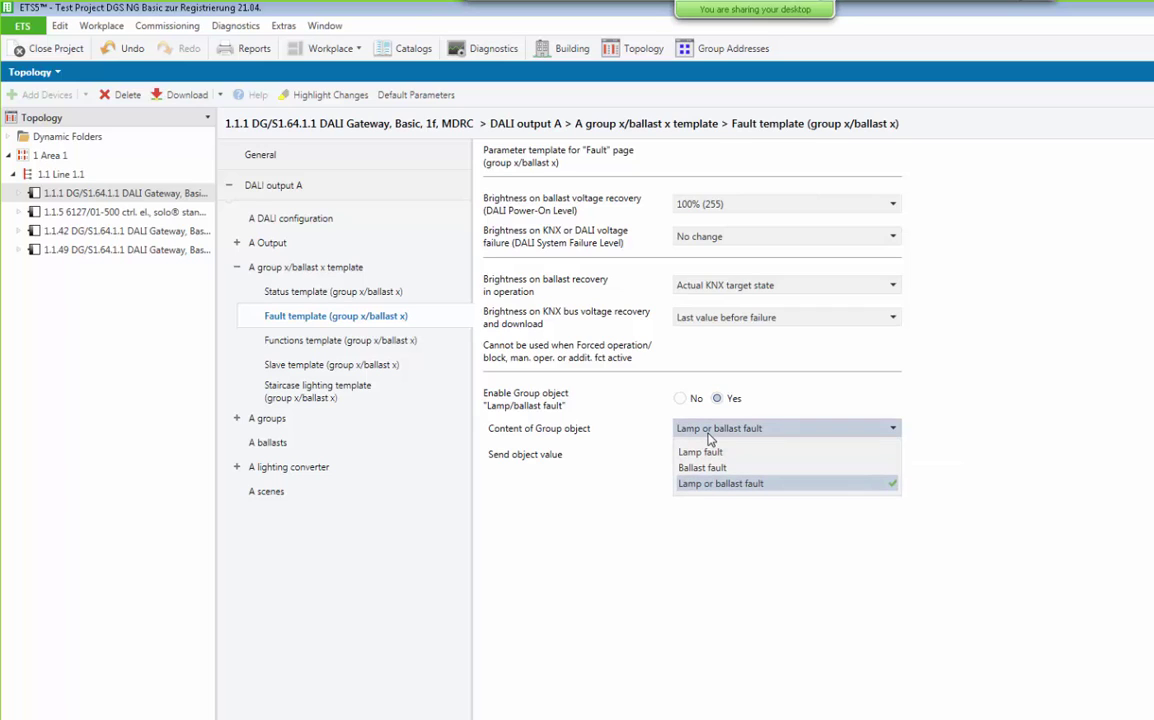
pyautogui.click(985, 467)
pyautogui.click(319, 348)
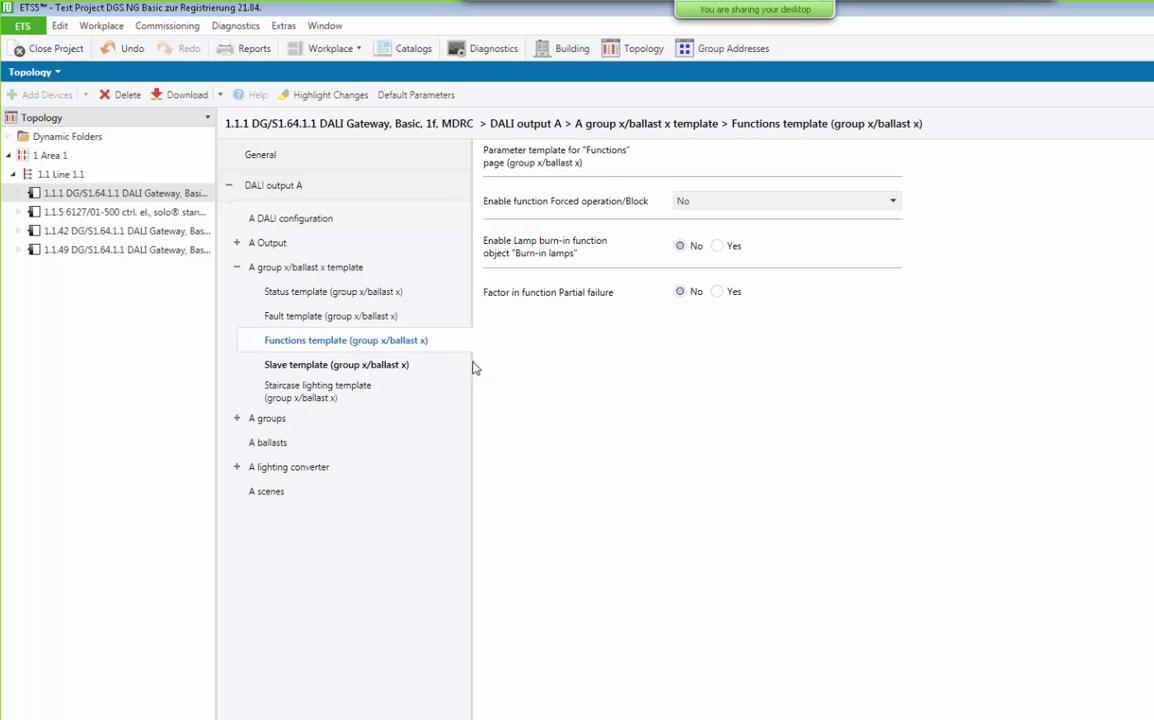
# Leave Forced operation/Block at No in the Functions template
pyautogui.click(727, 203)
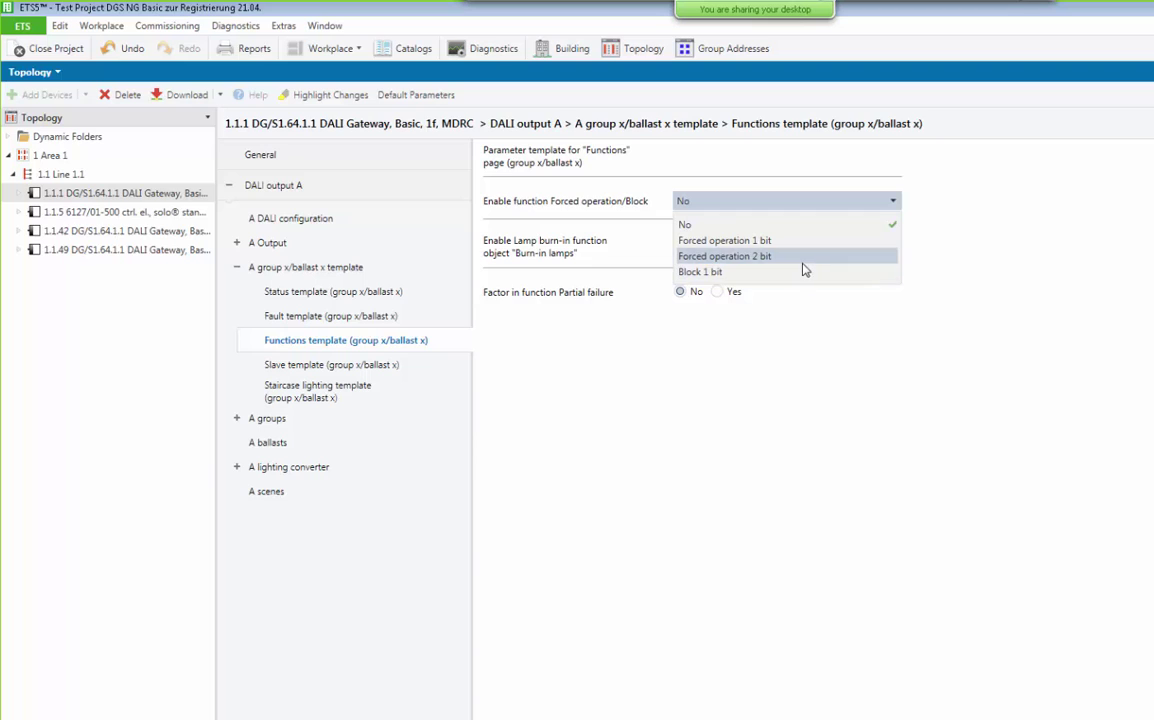
pyautogui.click(633, 473)
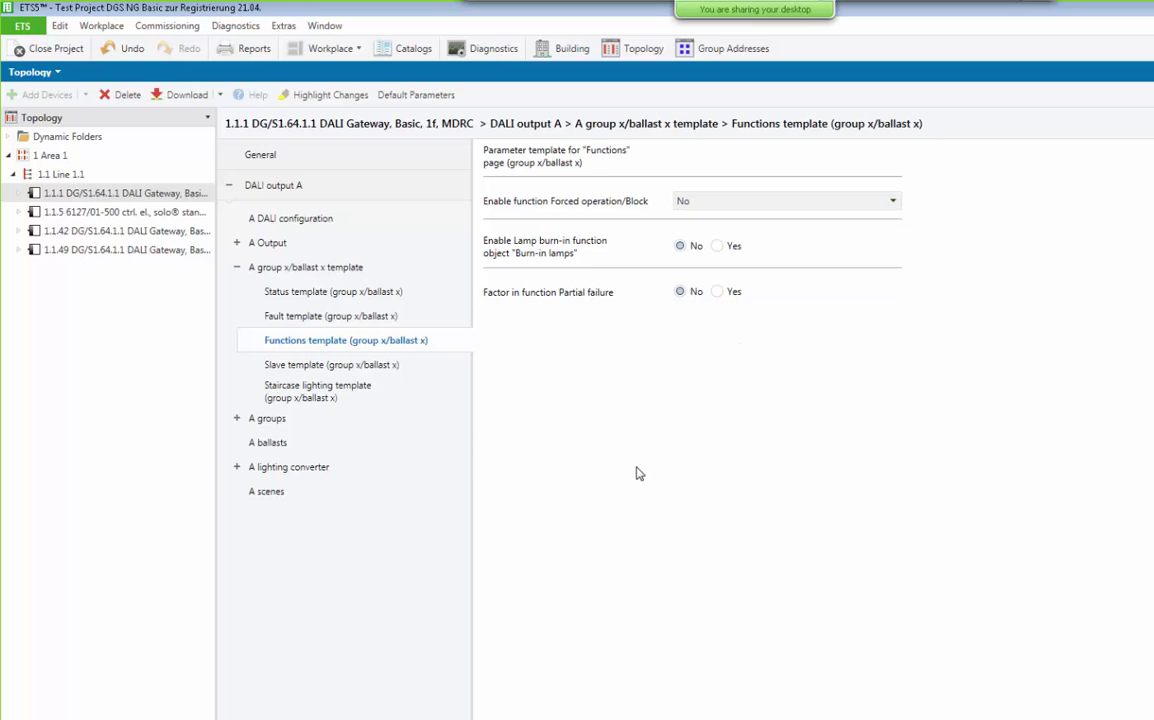
pyautogui.click(350, 370)
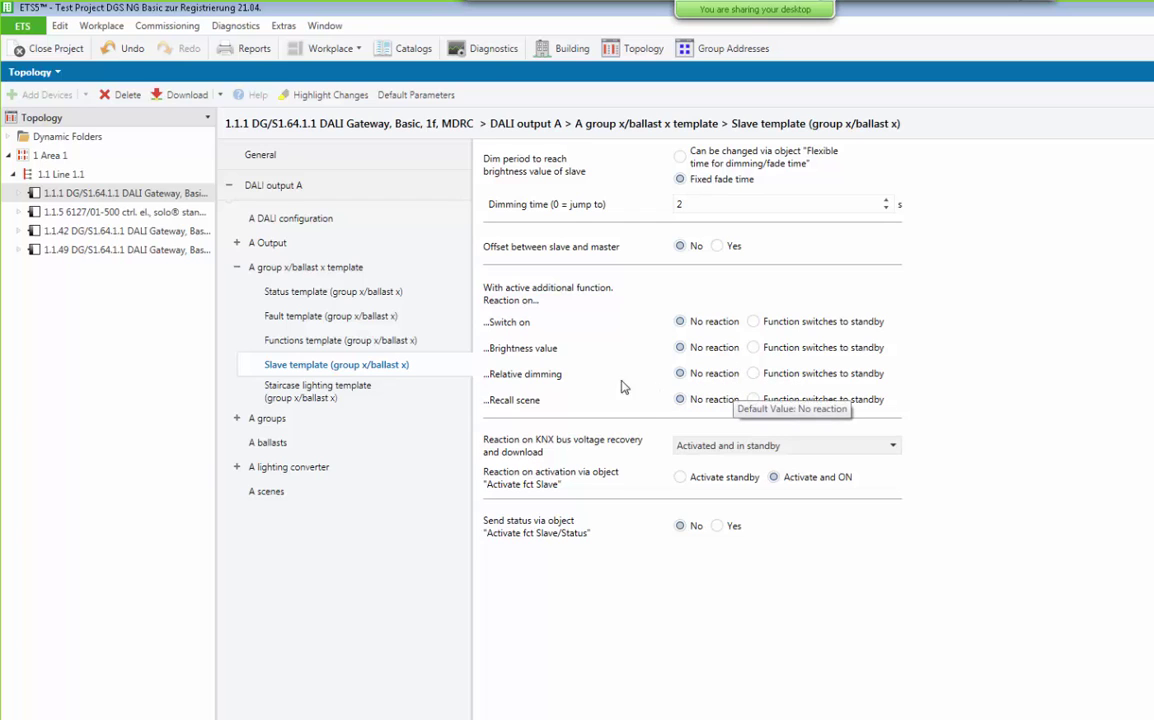
# Try extending staircase lighting to max. 3x, then set it back to No
pyautogui.click(340, 392)
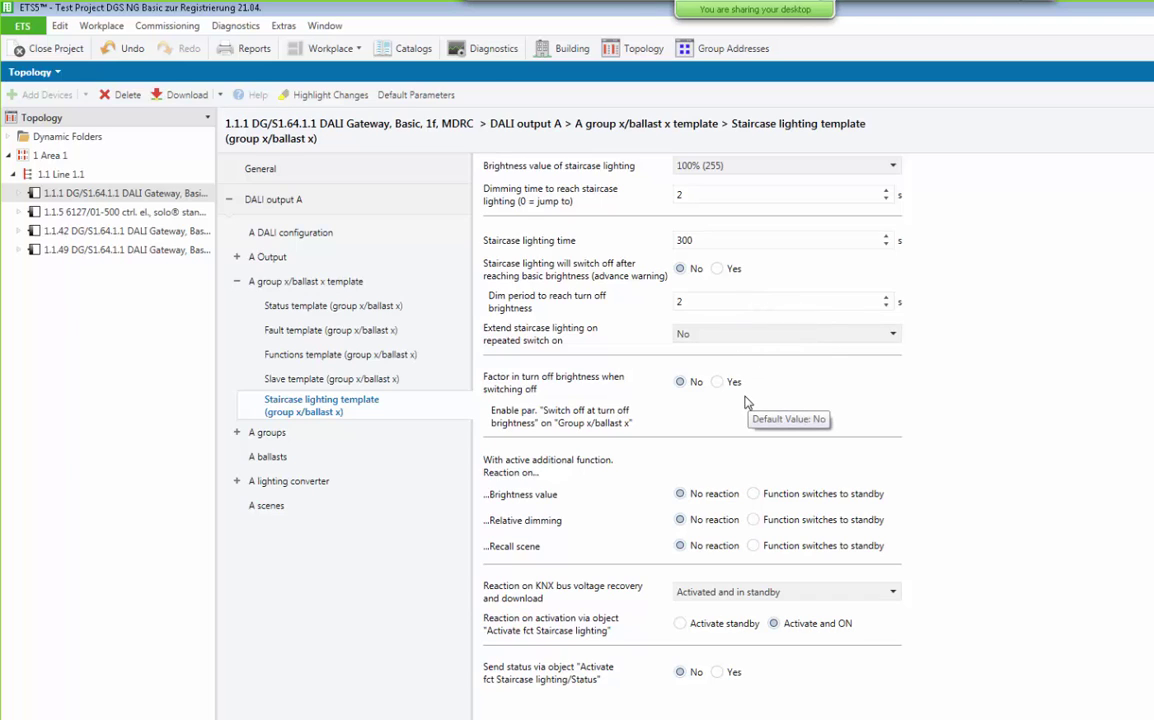
pyautogui.click(714, 340)
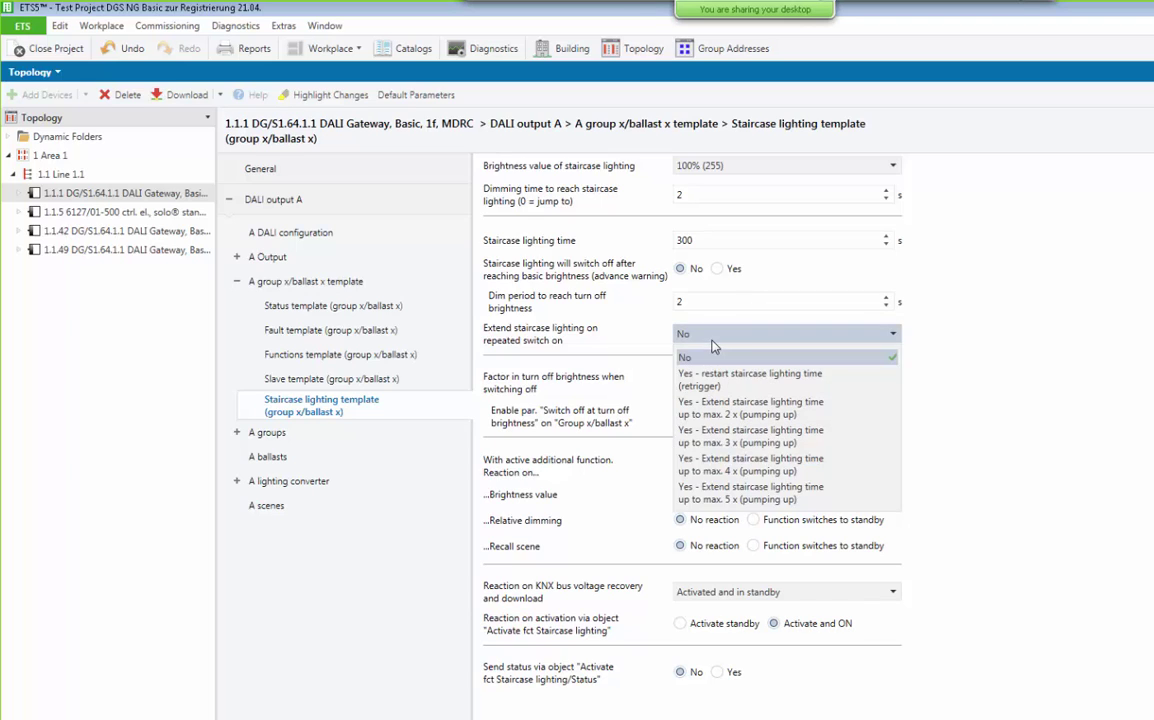
pyautogui.click(735, 444)
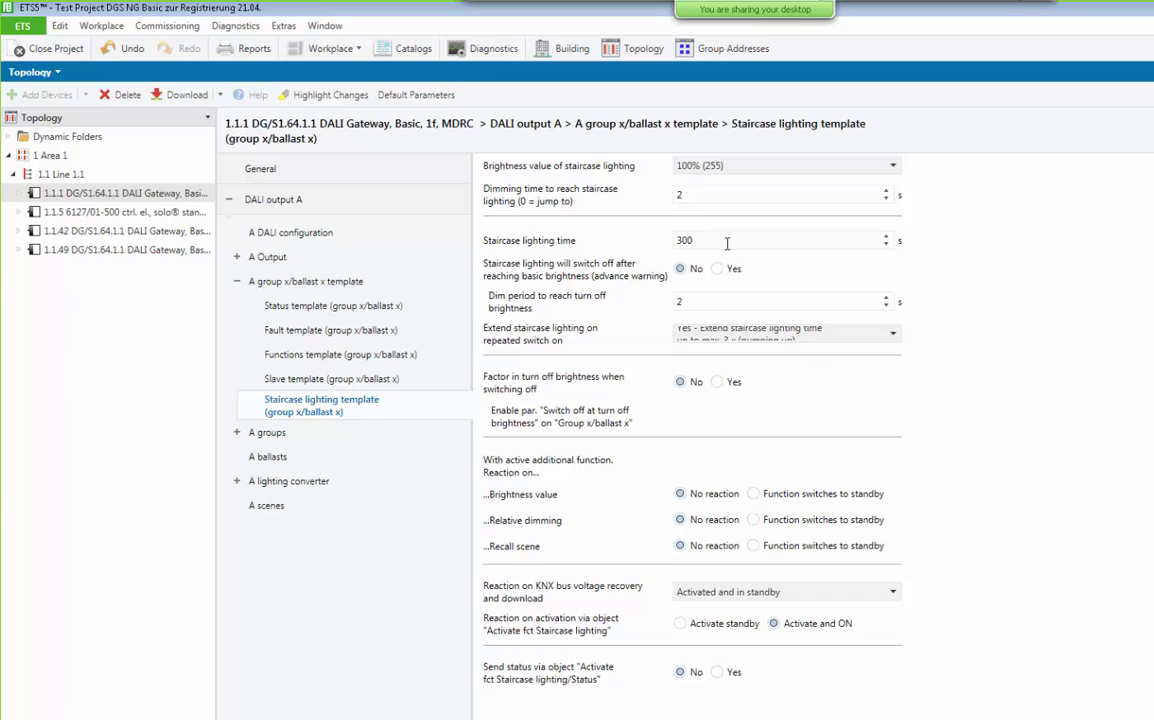
pyautogui.click(715, 333)
pyautogui.click(715, 352)
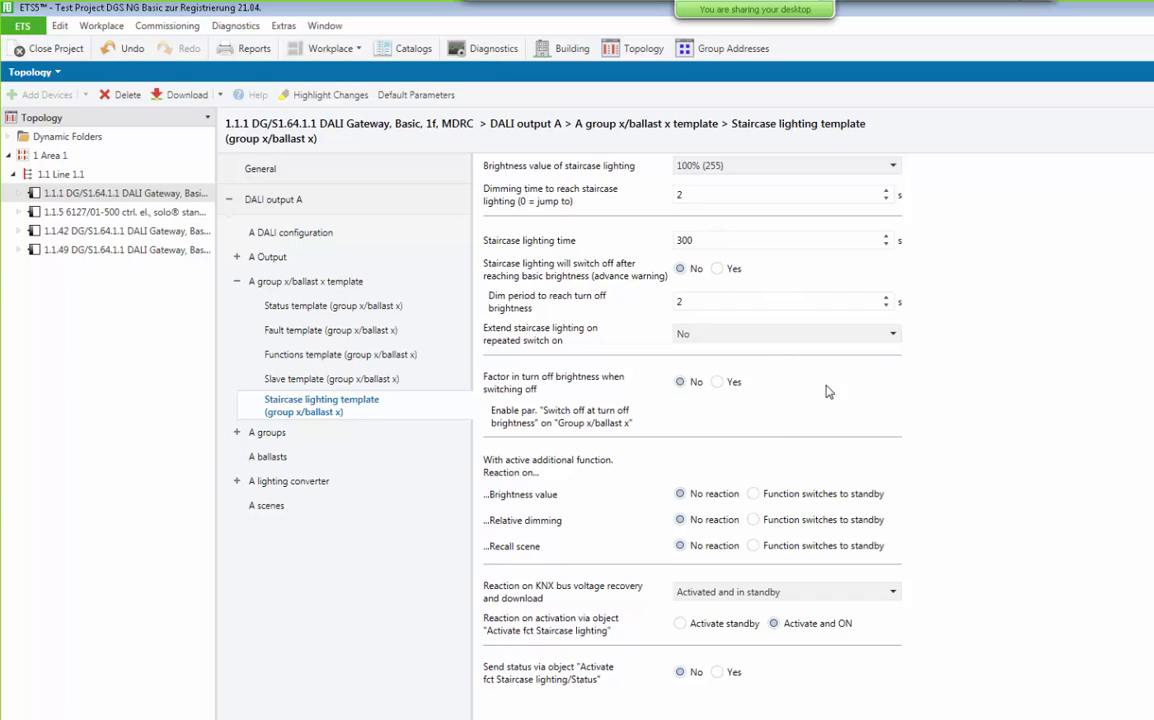
pyautogui.click(336, 282)
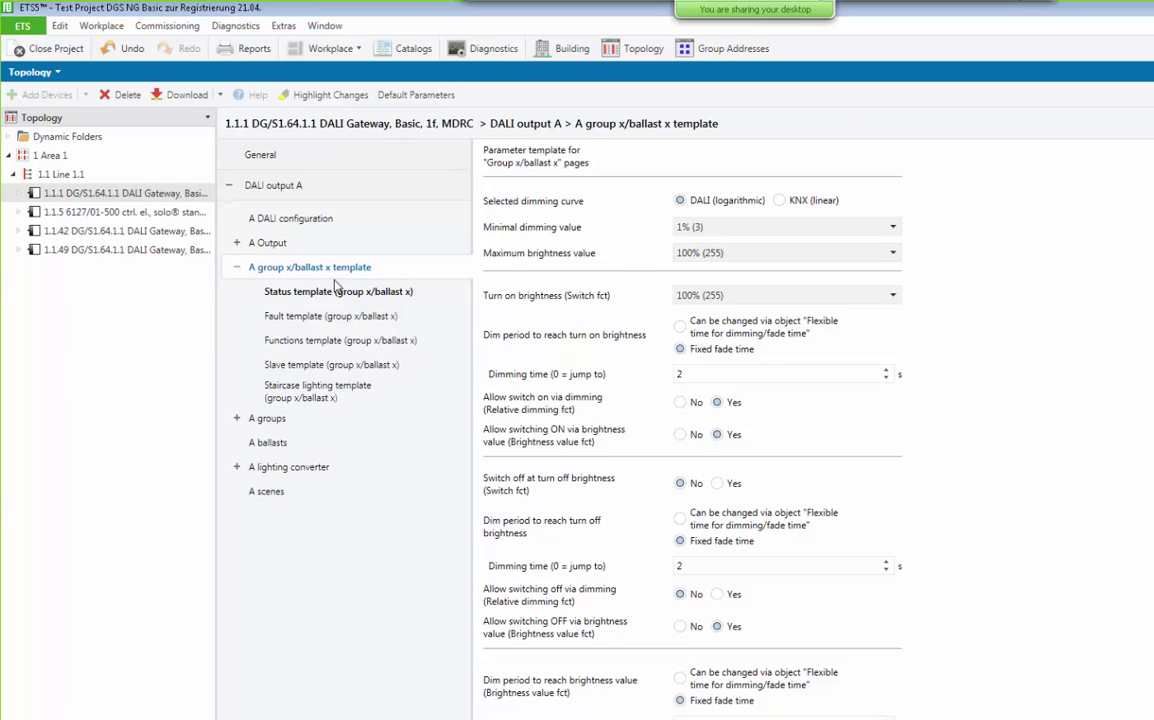
# Open output A's groups page and expand it to show Group 1, named G1
pyautogui.click(239, 270)
pyautogui.click(255, 294)
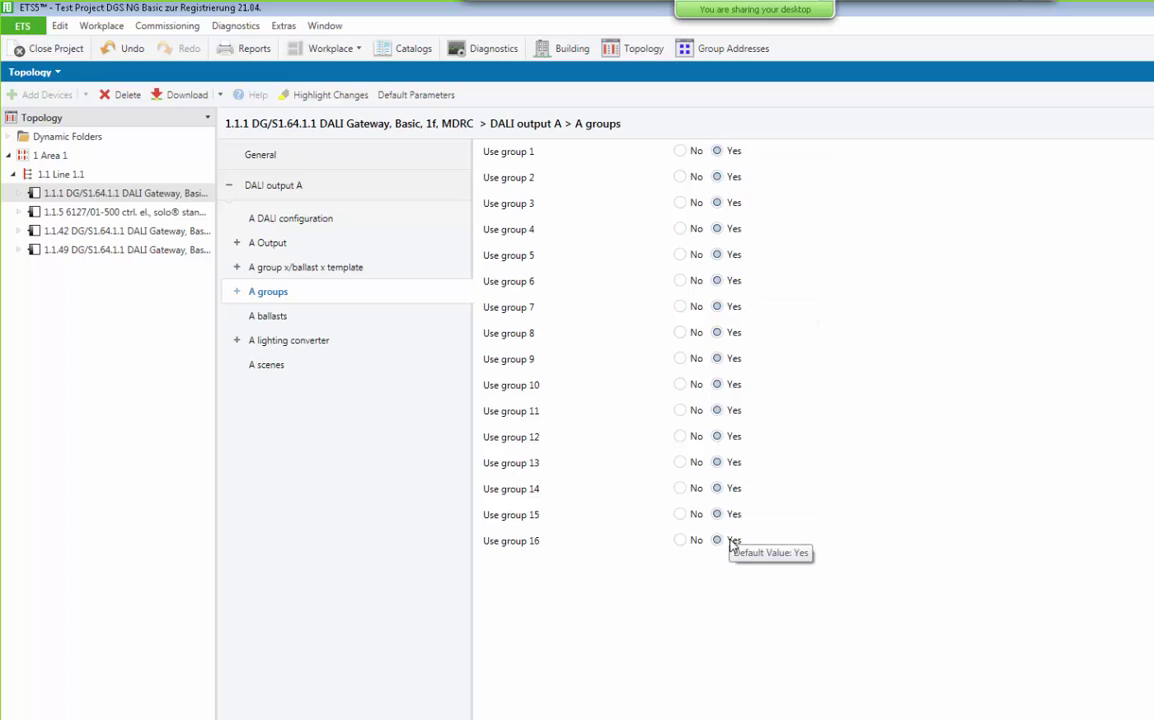
pyautogui.click(236, 293)
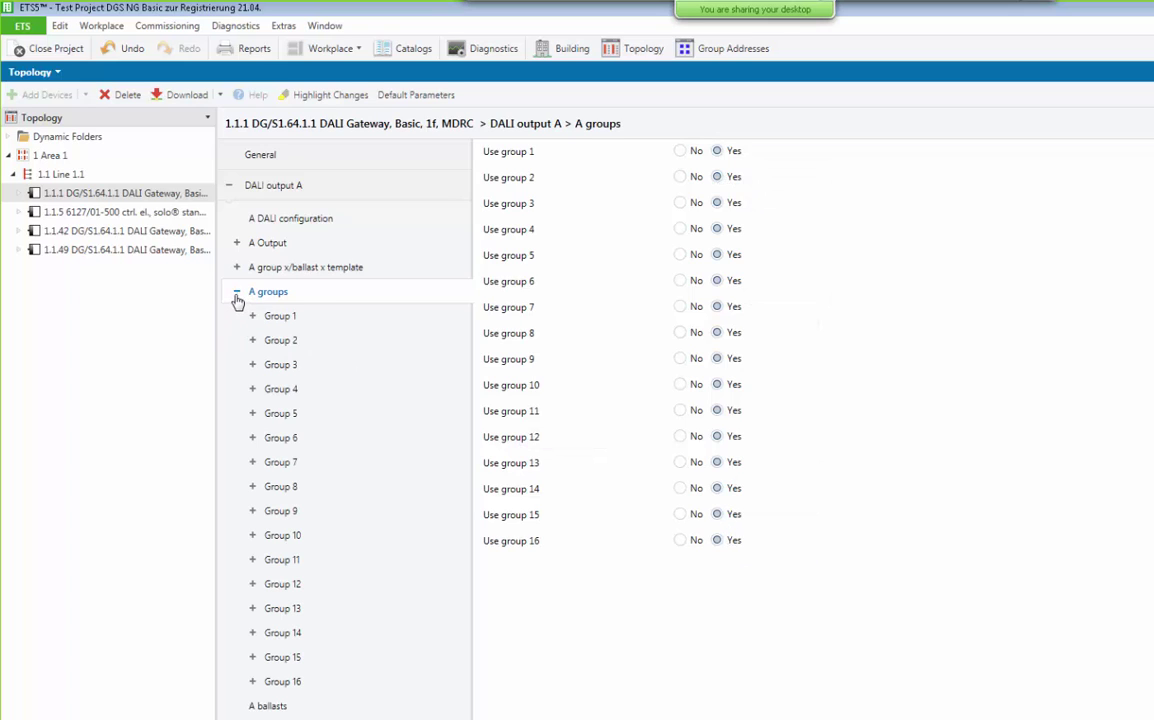
pyautogui.click(288, 320)
# Rename Group 1 from G1 to 'Room 2-232'
pyautogui.click(253, 316)
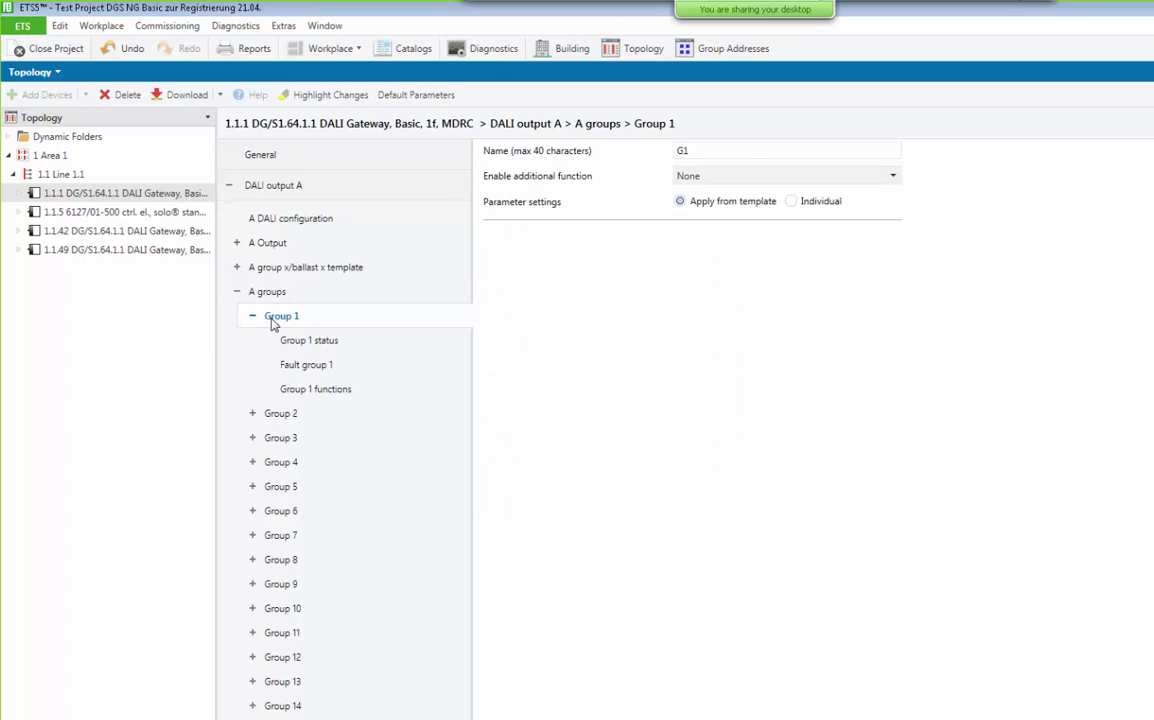
pyautogui.doubleClick(692, 150)
pyautogui.click(763, 156)
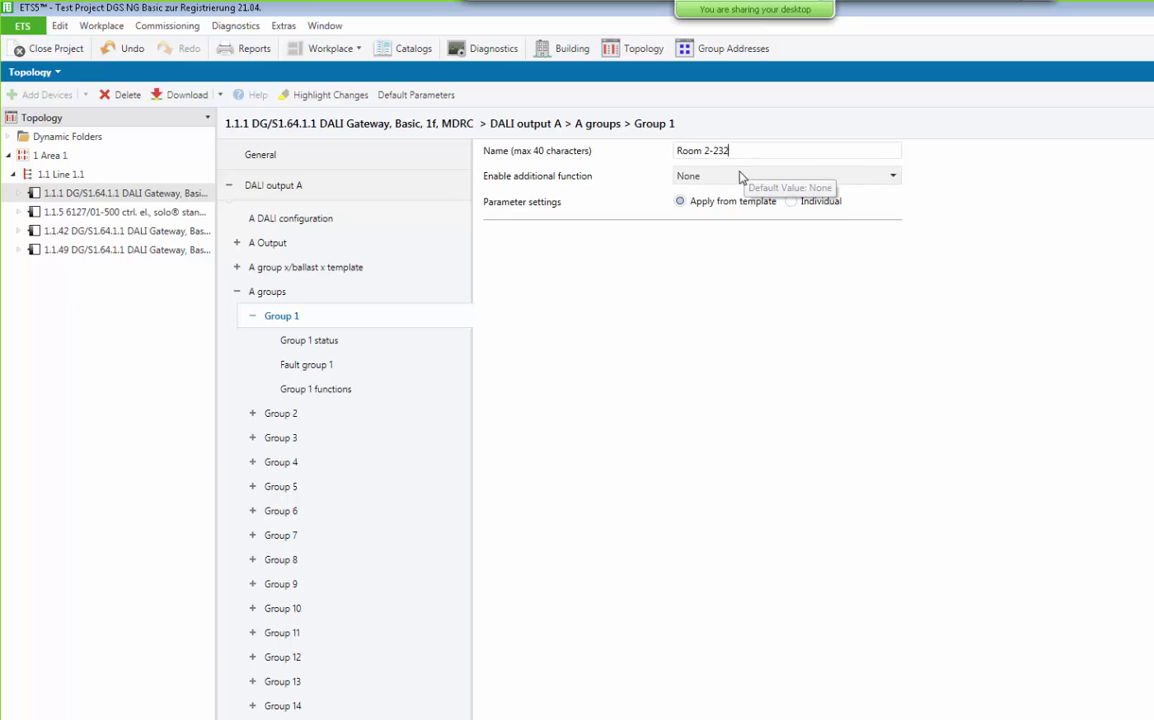
# Keep no additional function for Group 1 and revert it to template parameters
pyautogui.click(739, 176)
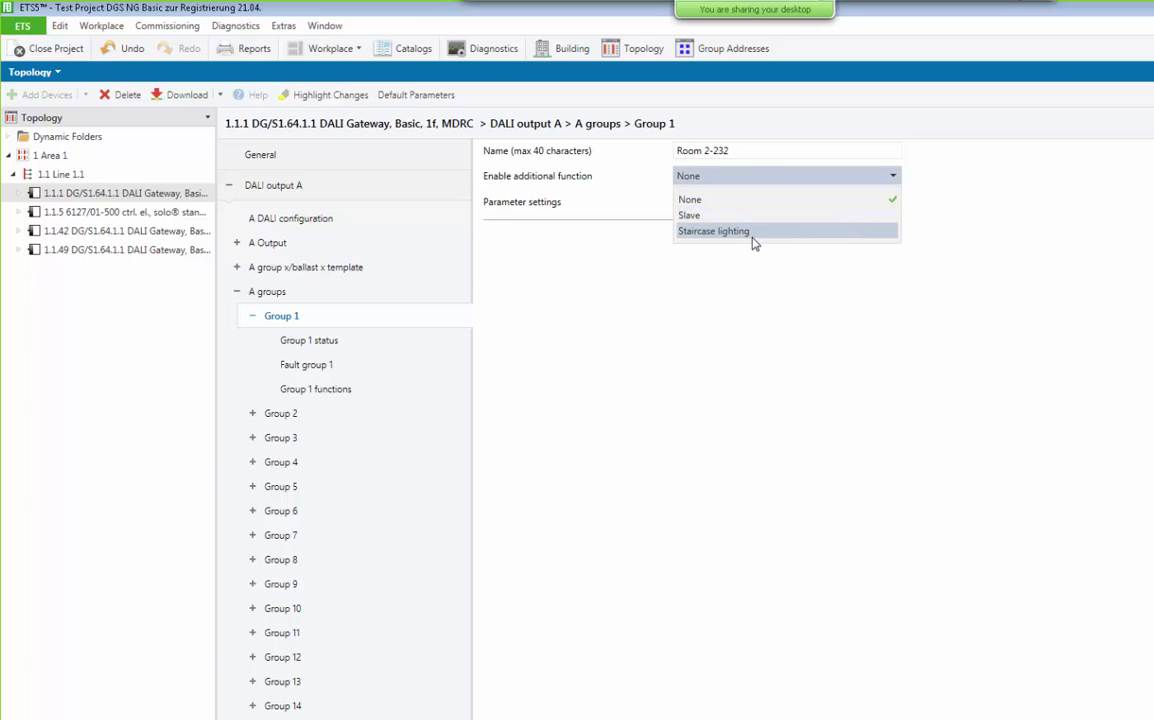
pyautogui.click(795, 287)
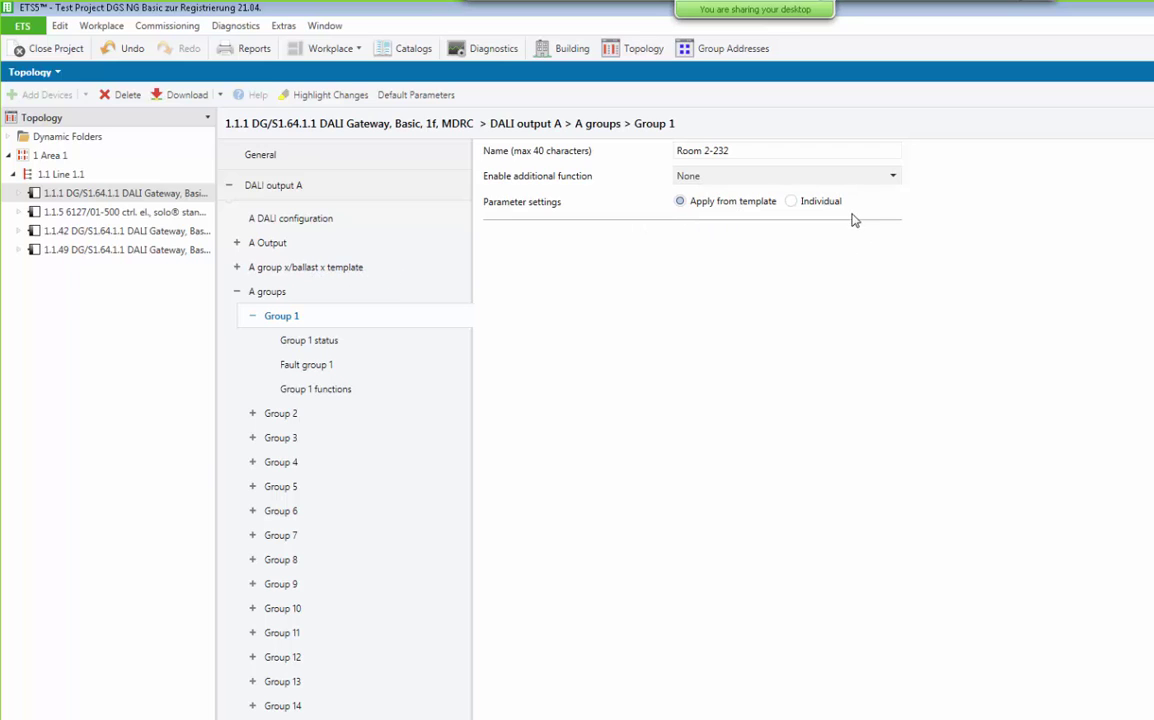
pyautogui.click(796, 203)
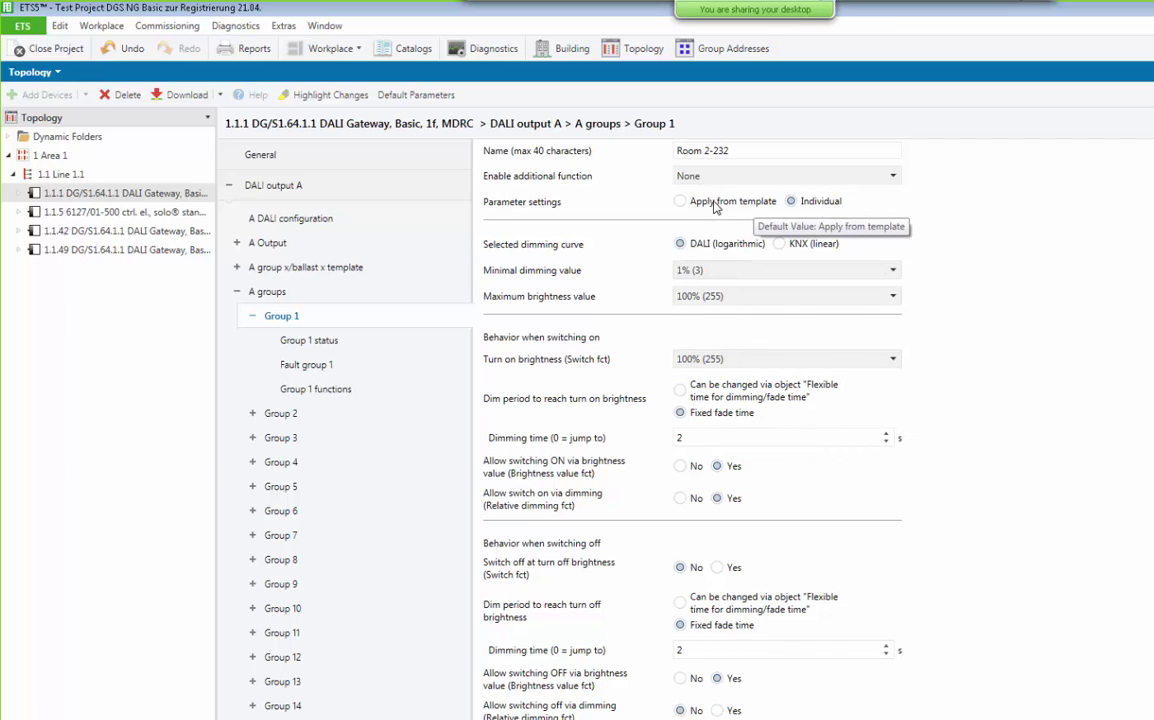
pyautogui.click(681, 201)
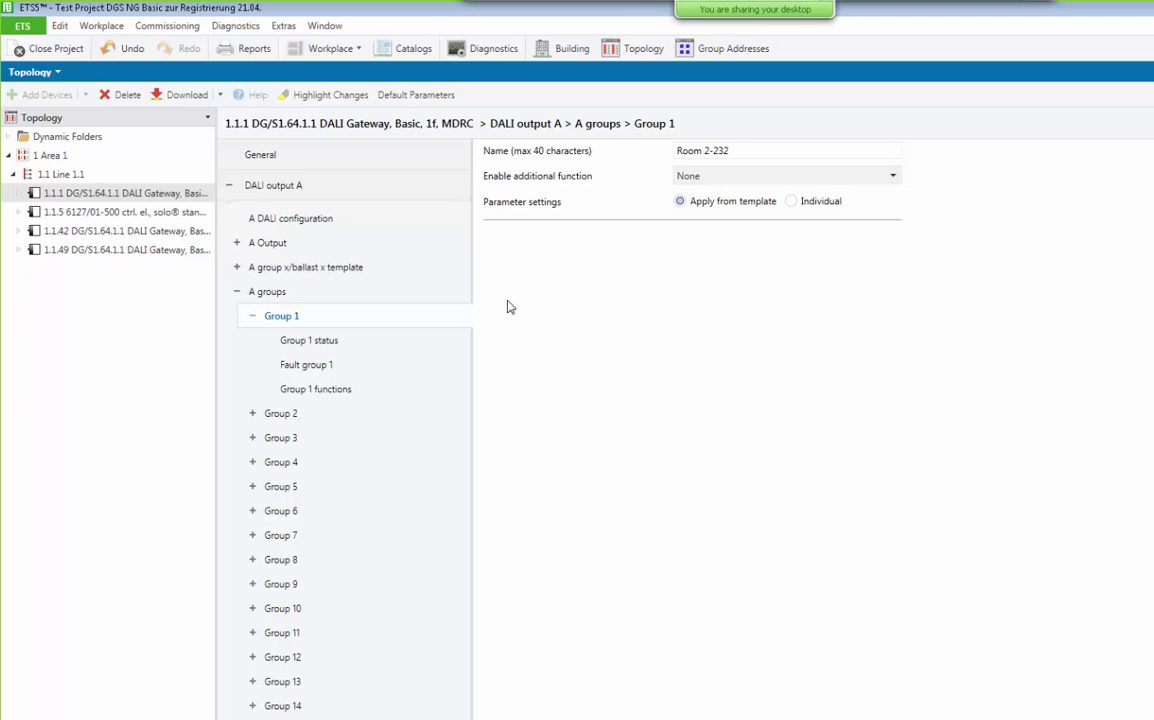
pyautogui.click(325, 350)
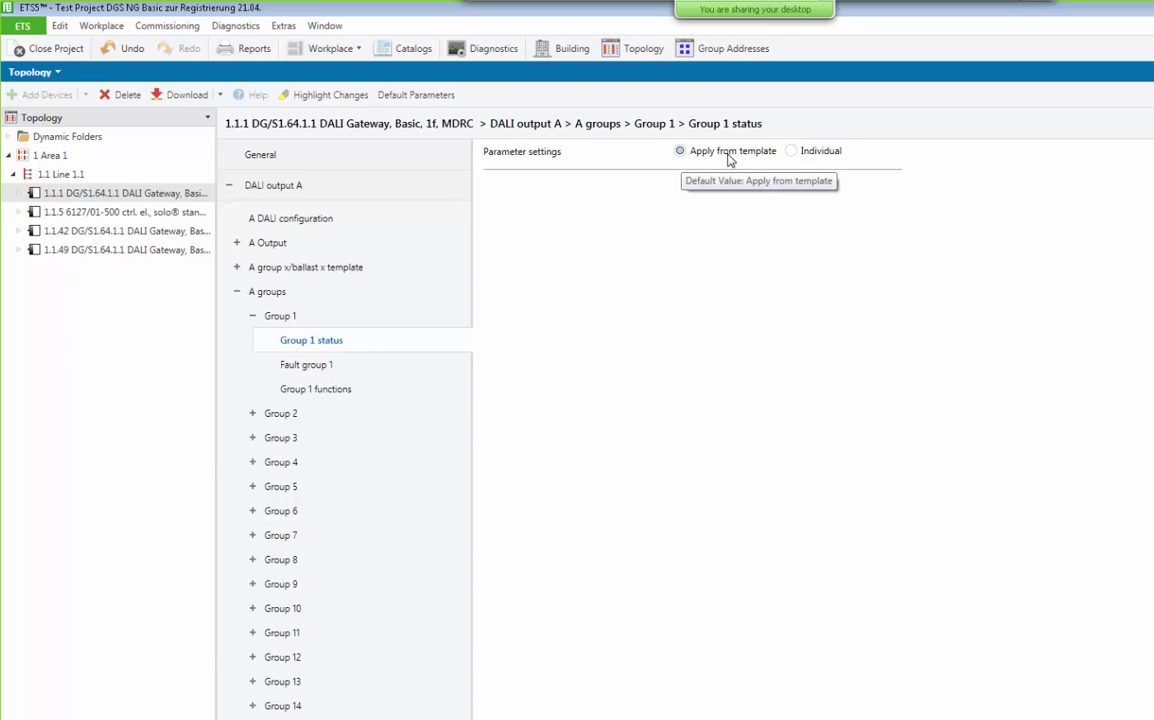
# Switch Group 1 status and Fault group 1 to Individual settings
pyautogui.click(820, 153)
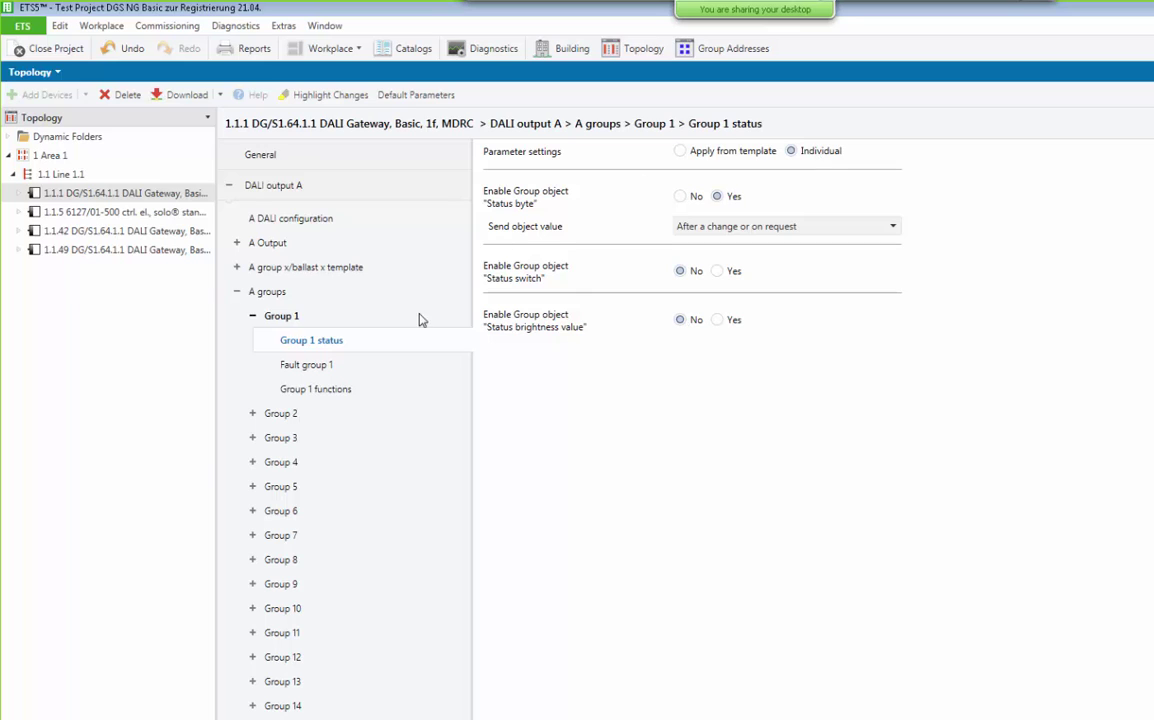
pyautogui.click(335, 366)
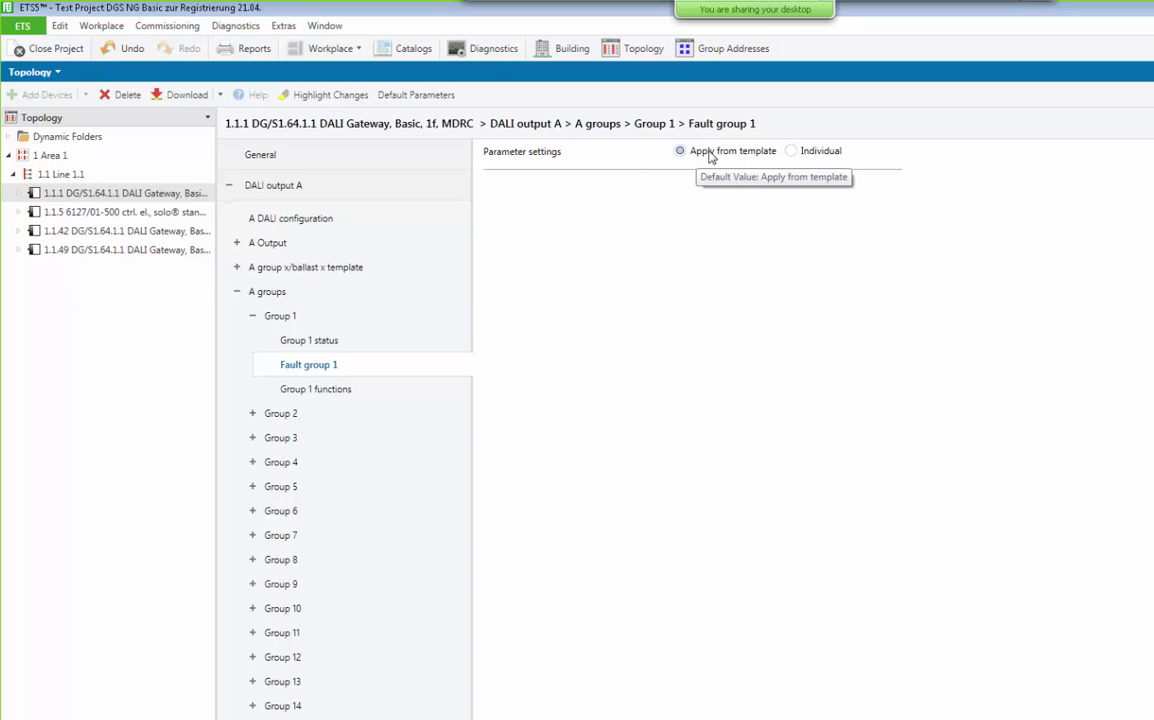
pyautogui.click(829, 159)
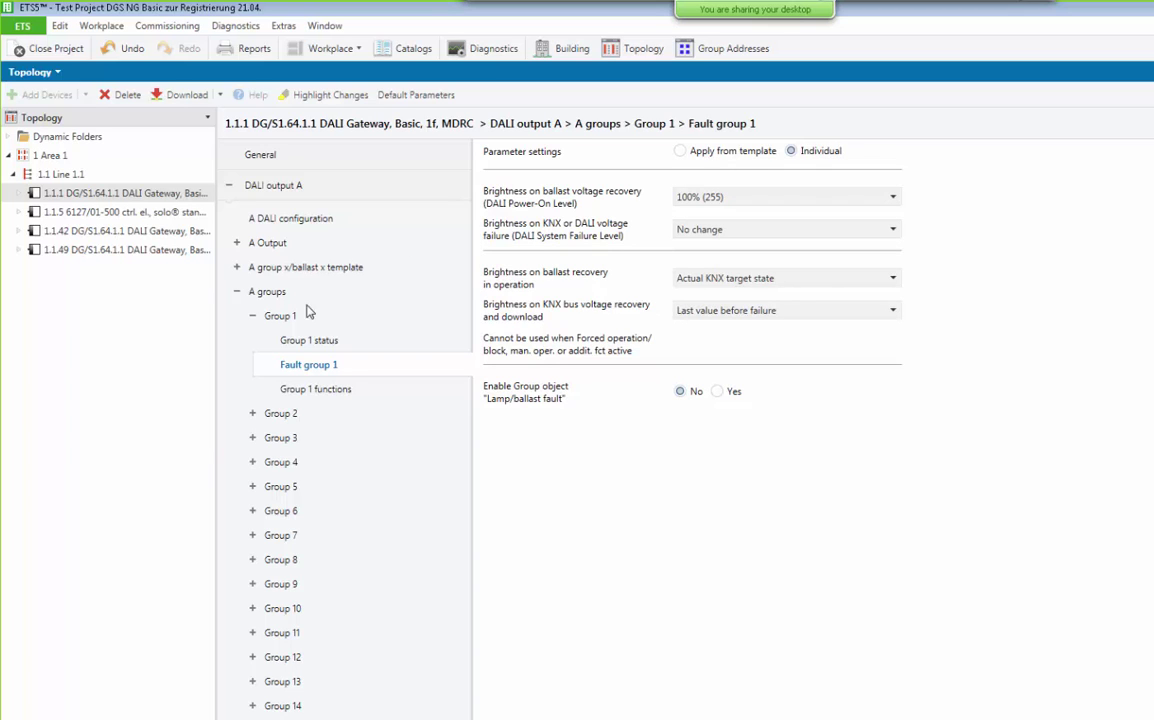
pyautogui.click(333, 395)
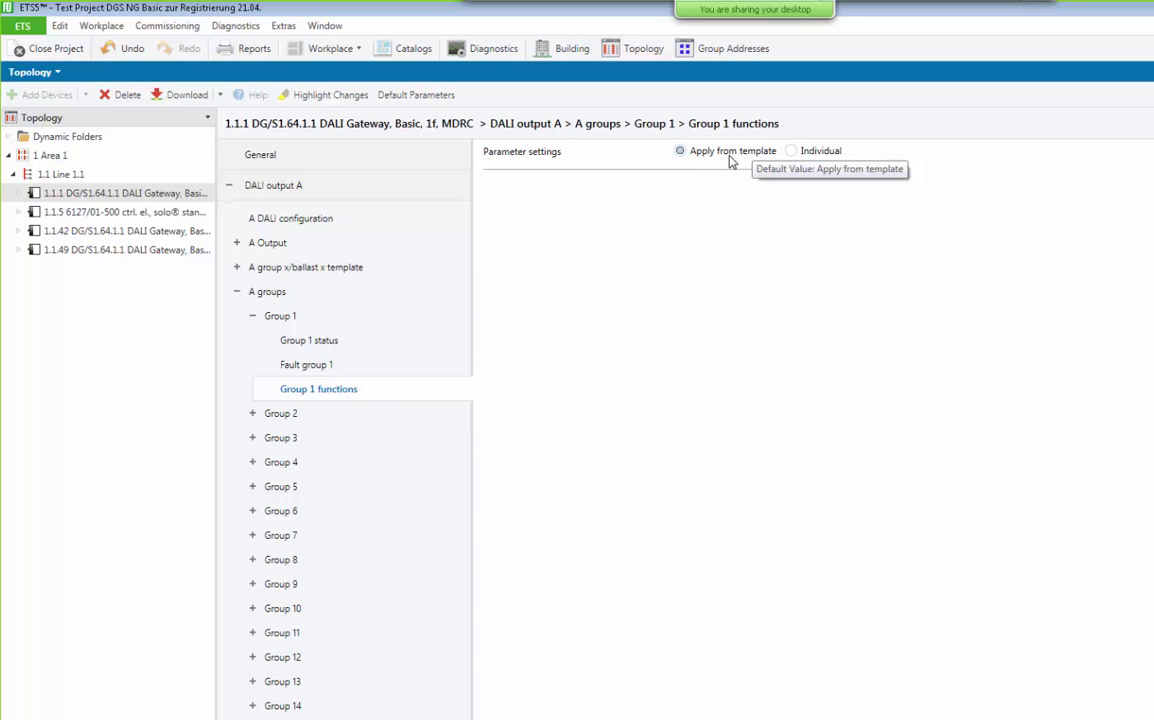
pyautogui.click(253, 320)
# Rename Group 2 from G2 to Meeting room "Edison"
pyautogui.click(280, 341)
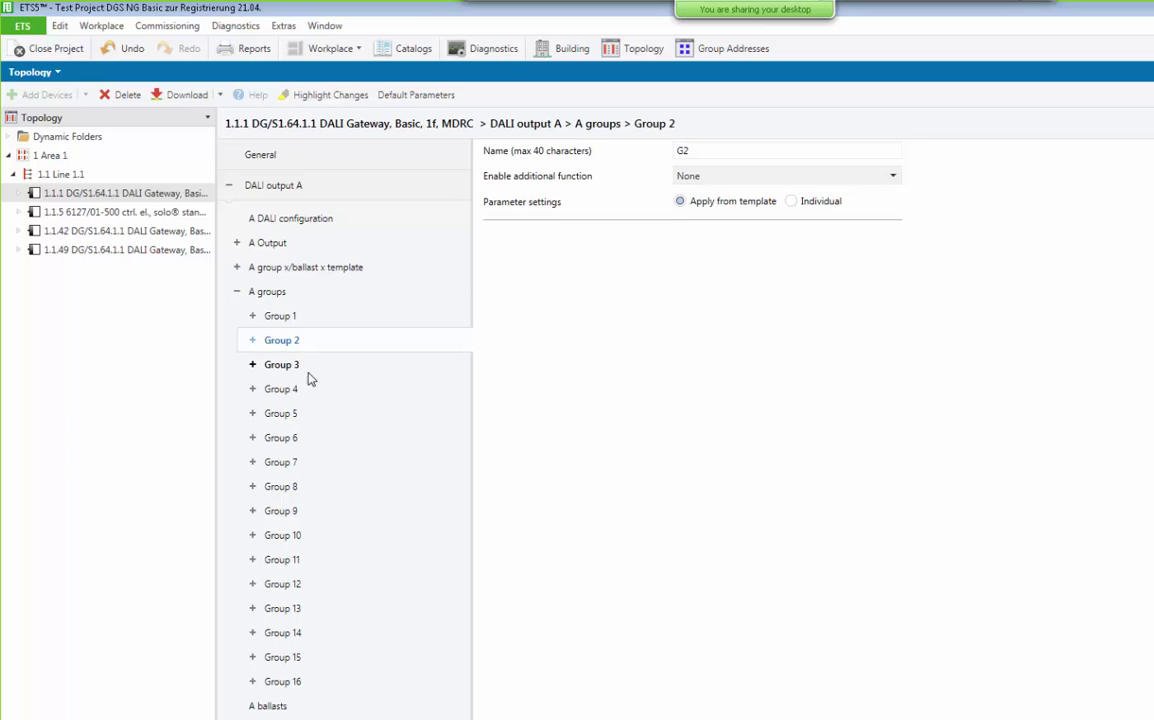
pyautogui.doubleClick(683, 150)
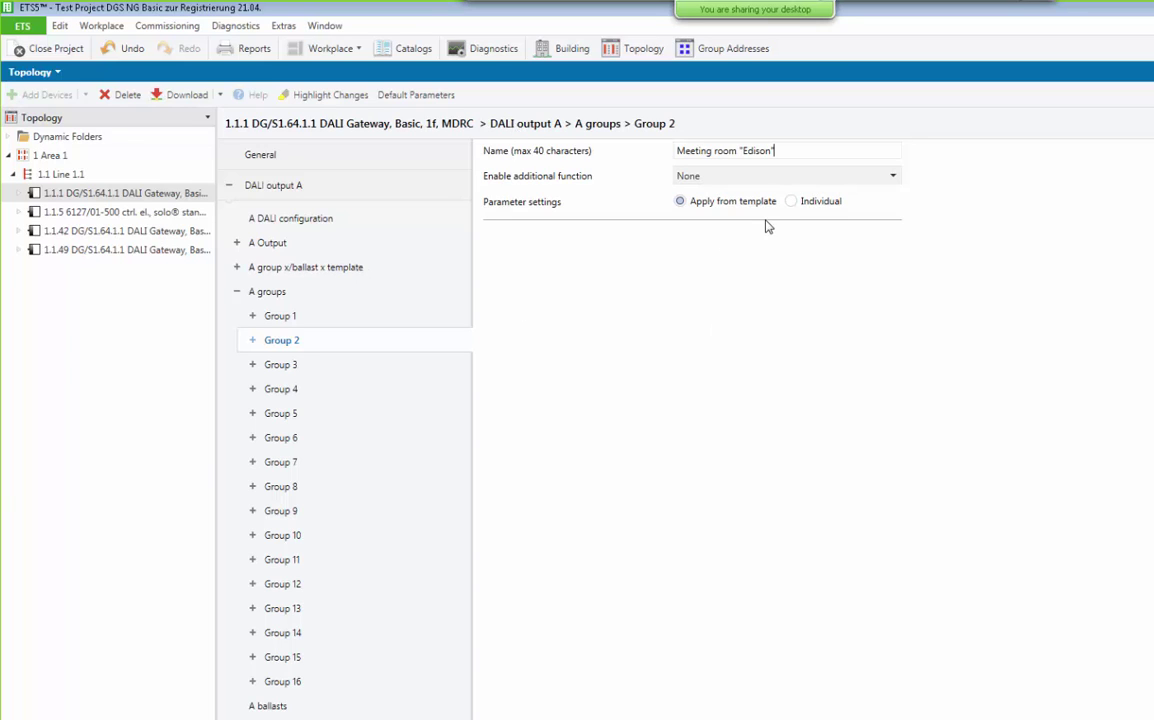
pyautogui.click(252, 340)
# Check that Group 2's status, fault and functions pages use template parameters
pyautogui.click(311, 366)
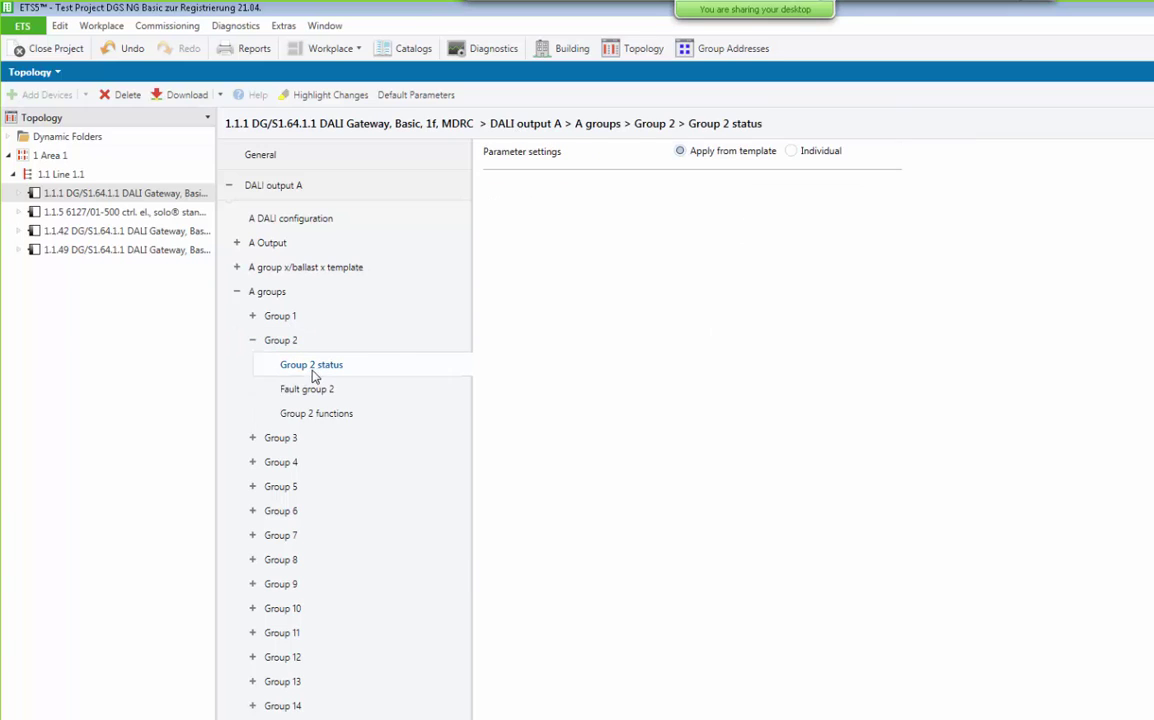
pyautogui.click(324, 392)
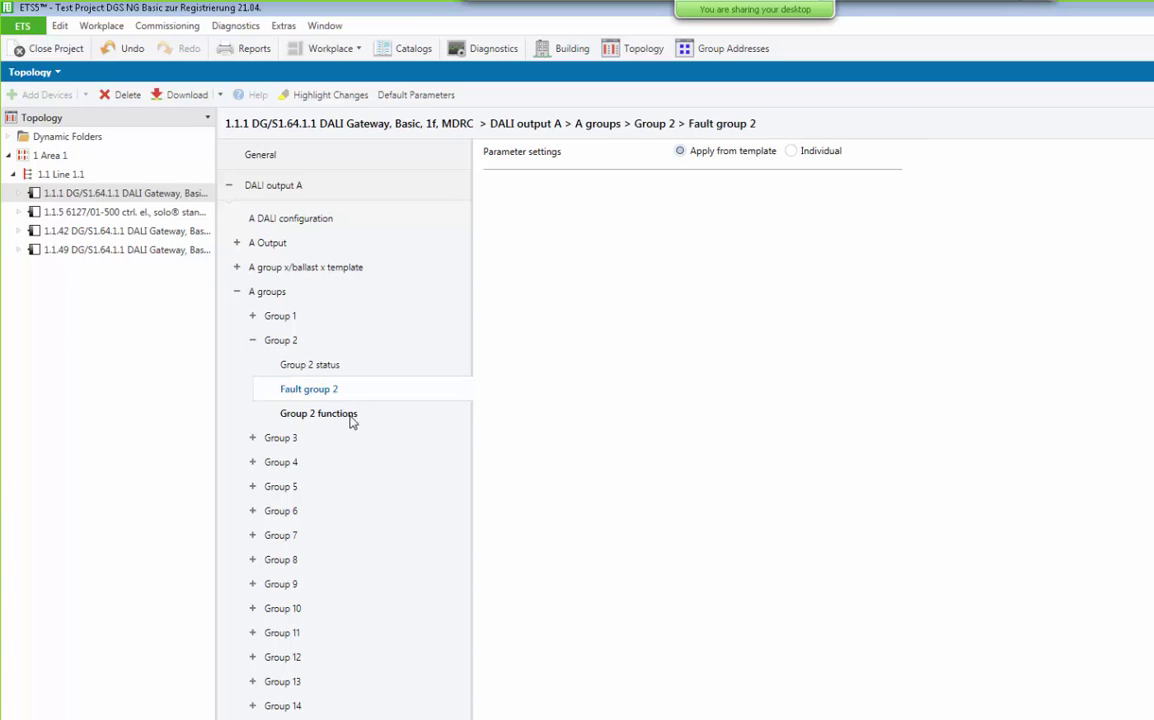
pyautogui.click(353, 417)
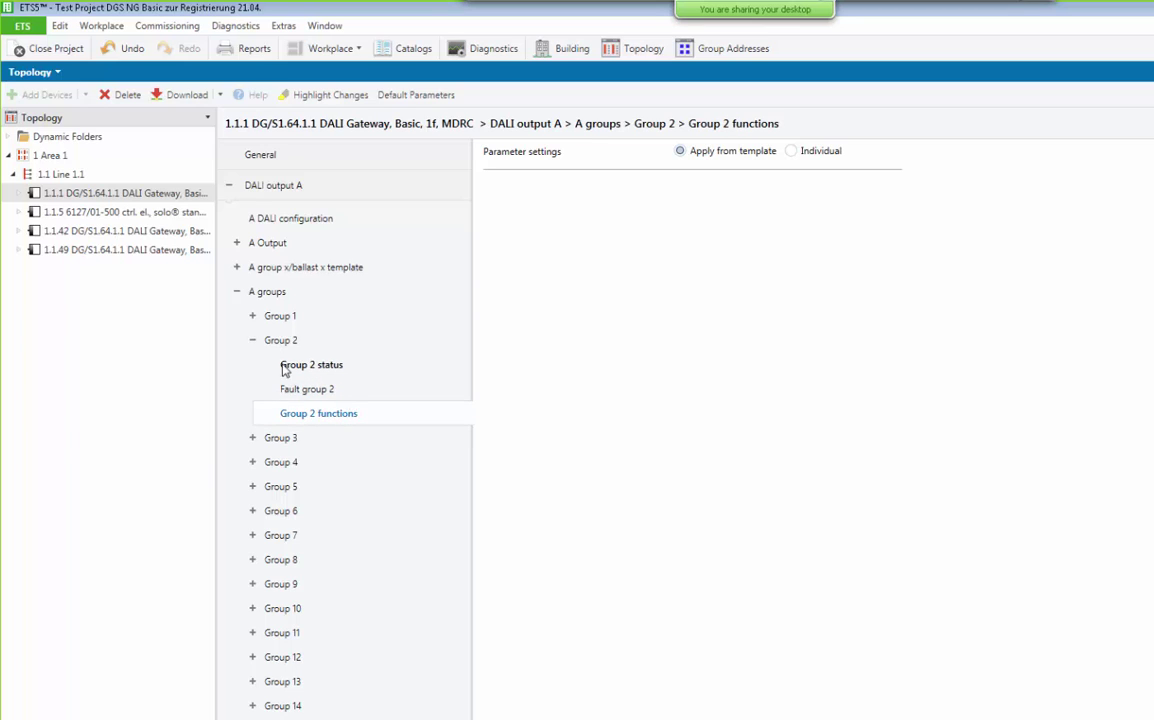
pyautogui.click(252, 340)
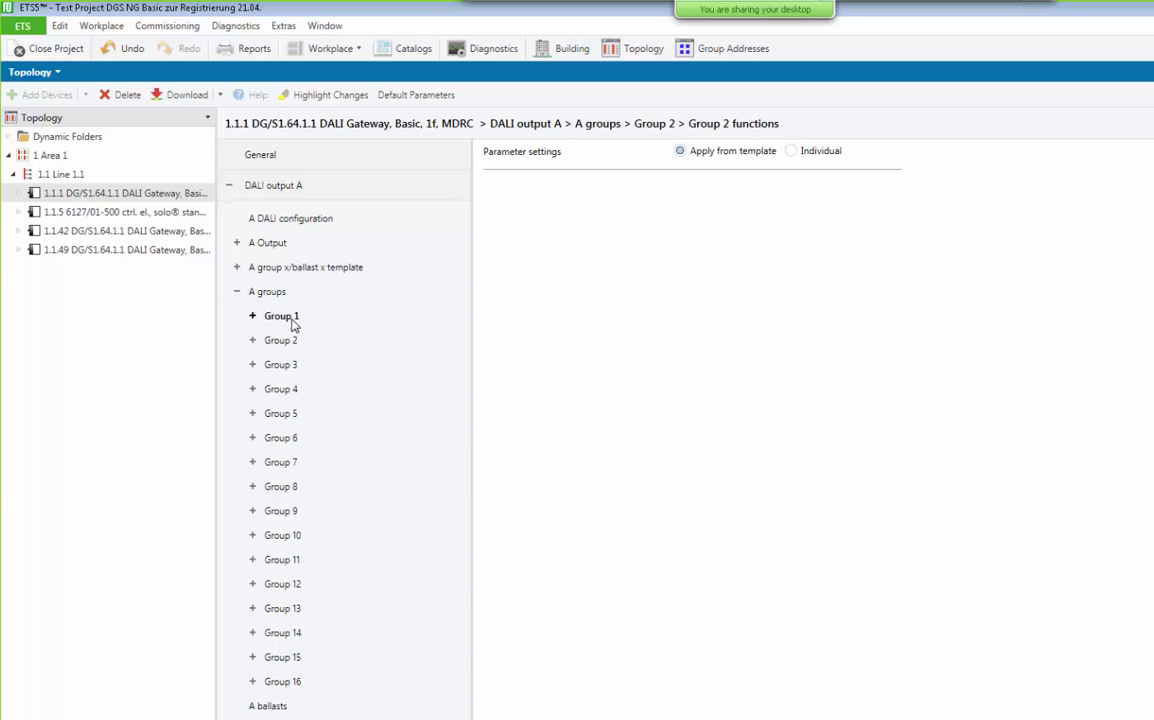
pyautogui.click(236, 295)
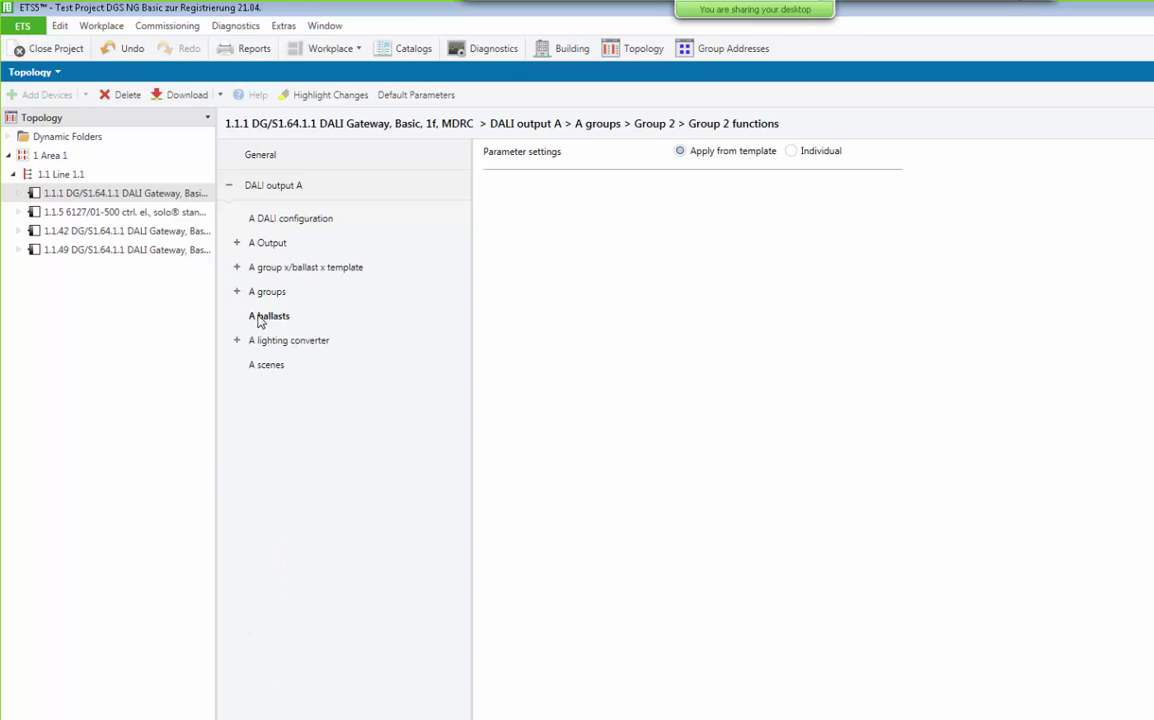
# Set Use ballast 1, 2 and 3 to Yes on output A's ballasts page
pyautogui.click(262, 318)
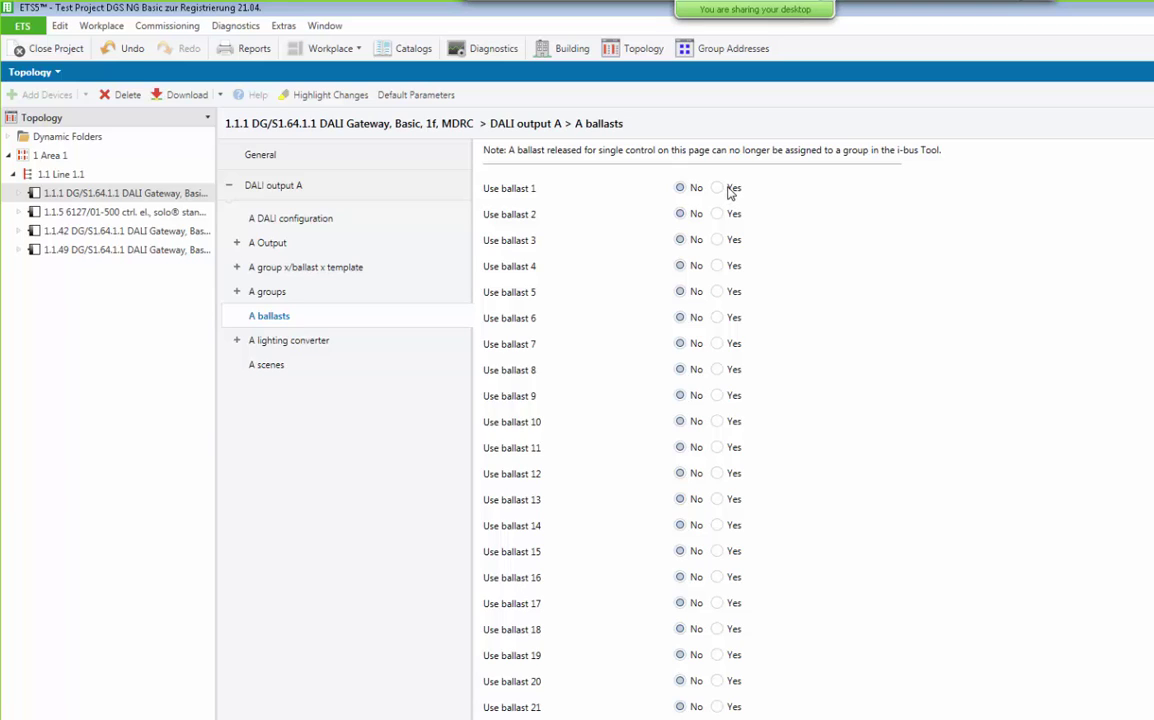
pyautogui.click(729, 190)
pyautogui.click(729, 215)
pyautogui.click(731, 239)
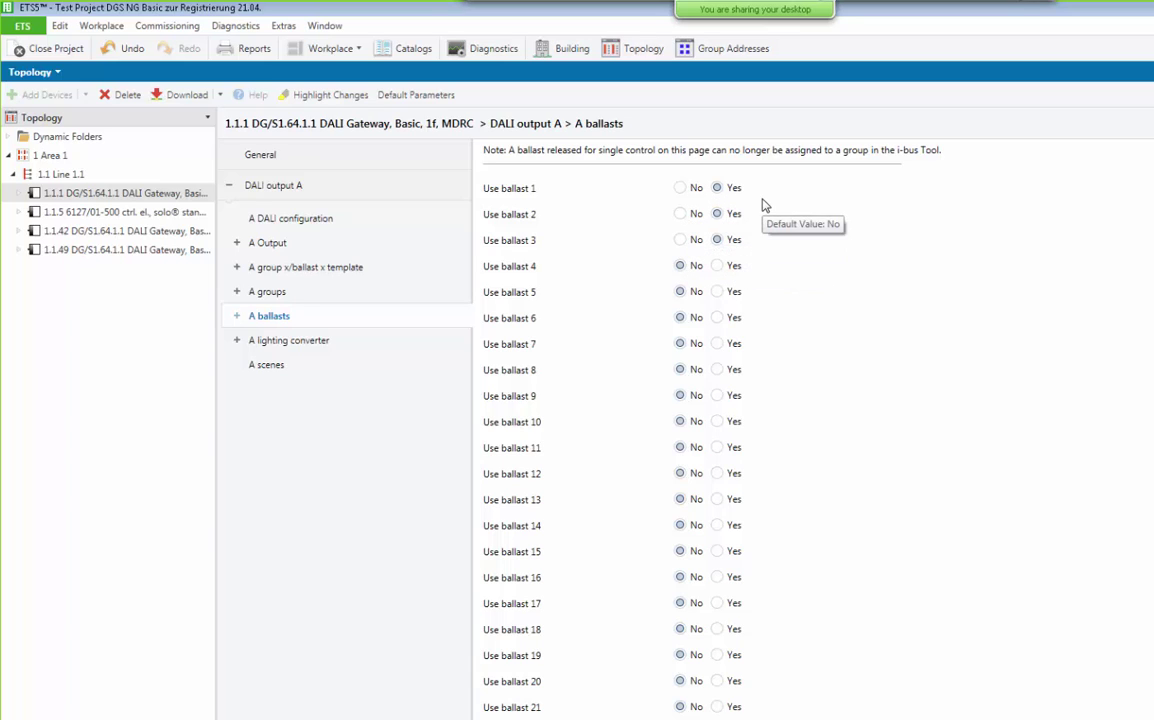
# Rename Ballast 1 from EVG1 to 'RED -RGB Ballast 01'
pyautogui.click(237, 316)
pyautogui.click(273, 341)
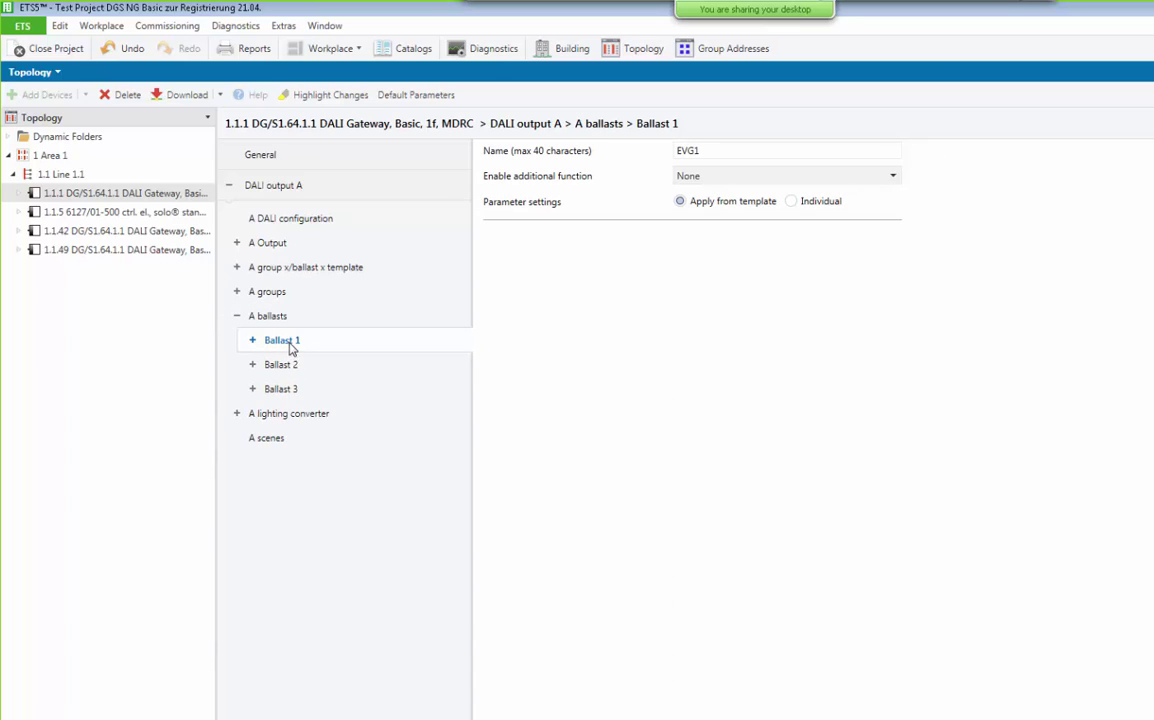
pyautogui.doubleClick(721, 152)
pyautogui.write('RE')
pyautogui.write('D -RGB Ballast')
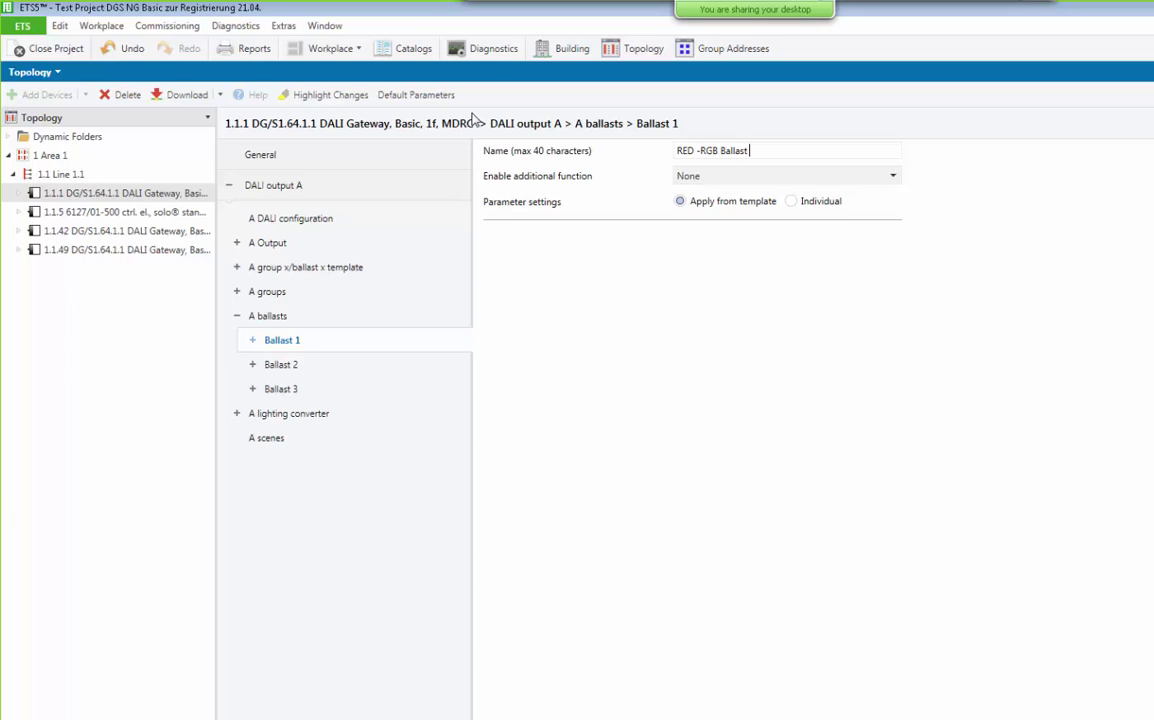
pyautogui.write(' 01')
# Give Ballast 1 status individual settings and review its fault and function pages
pyautogui.click(250, 342)
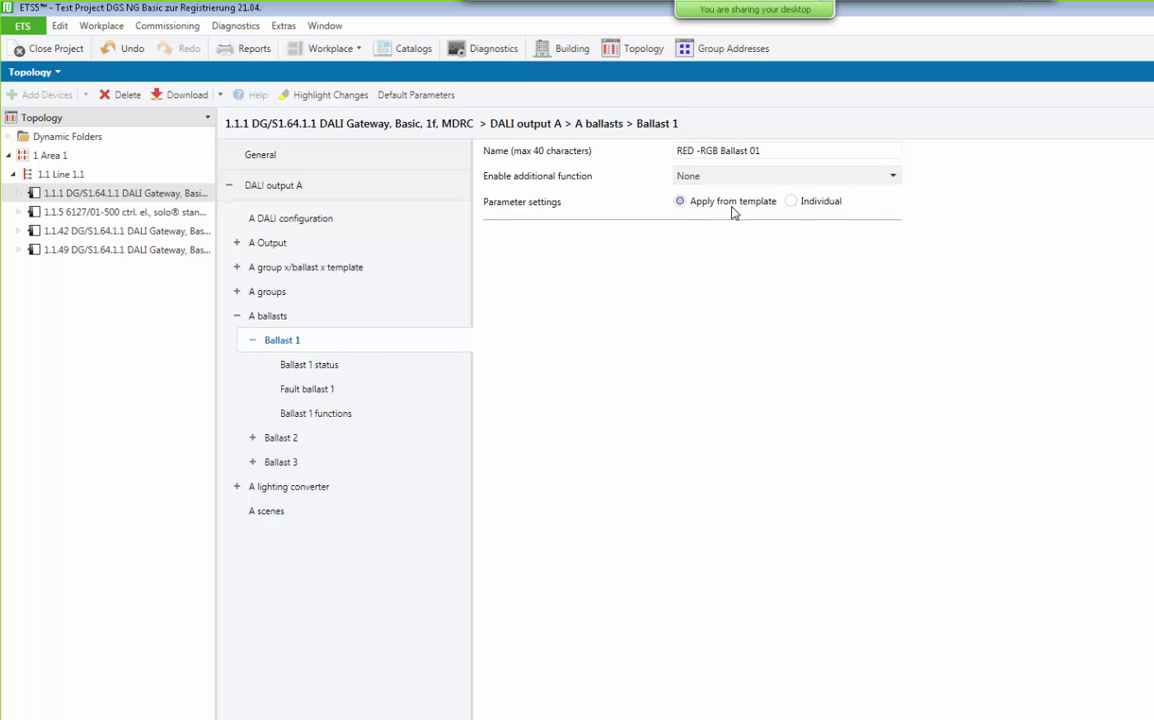
pyautogui.click(332, 368)
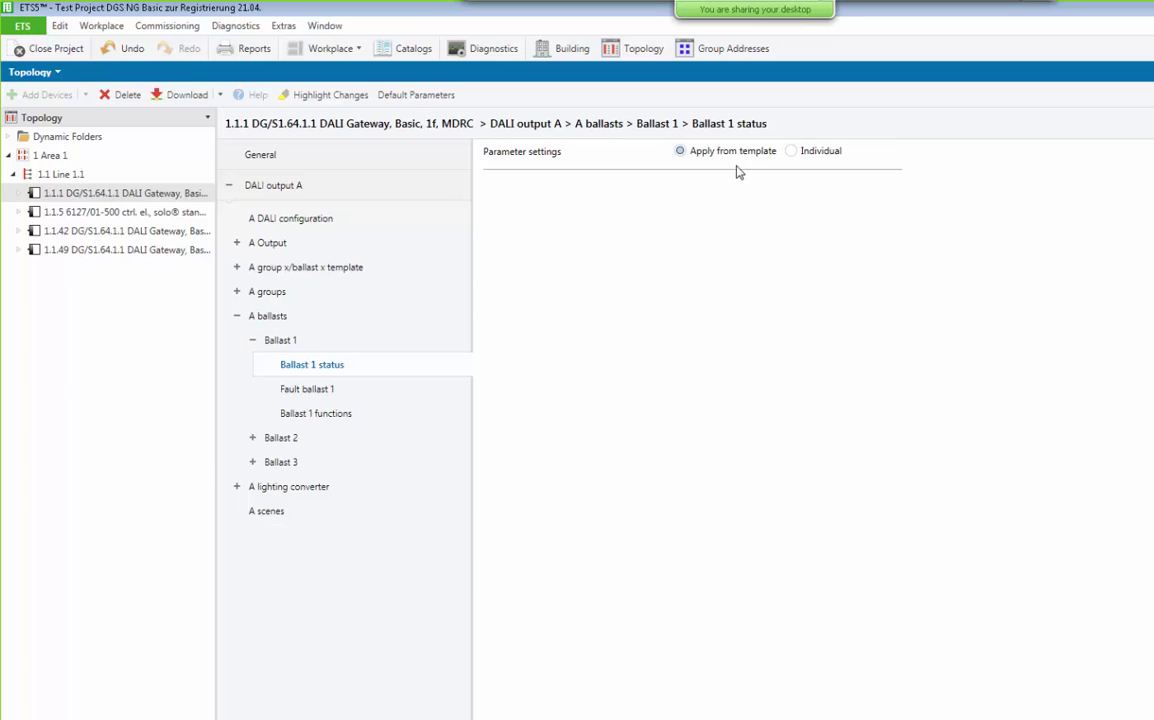
pyautogui.click(819, 157)
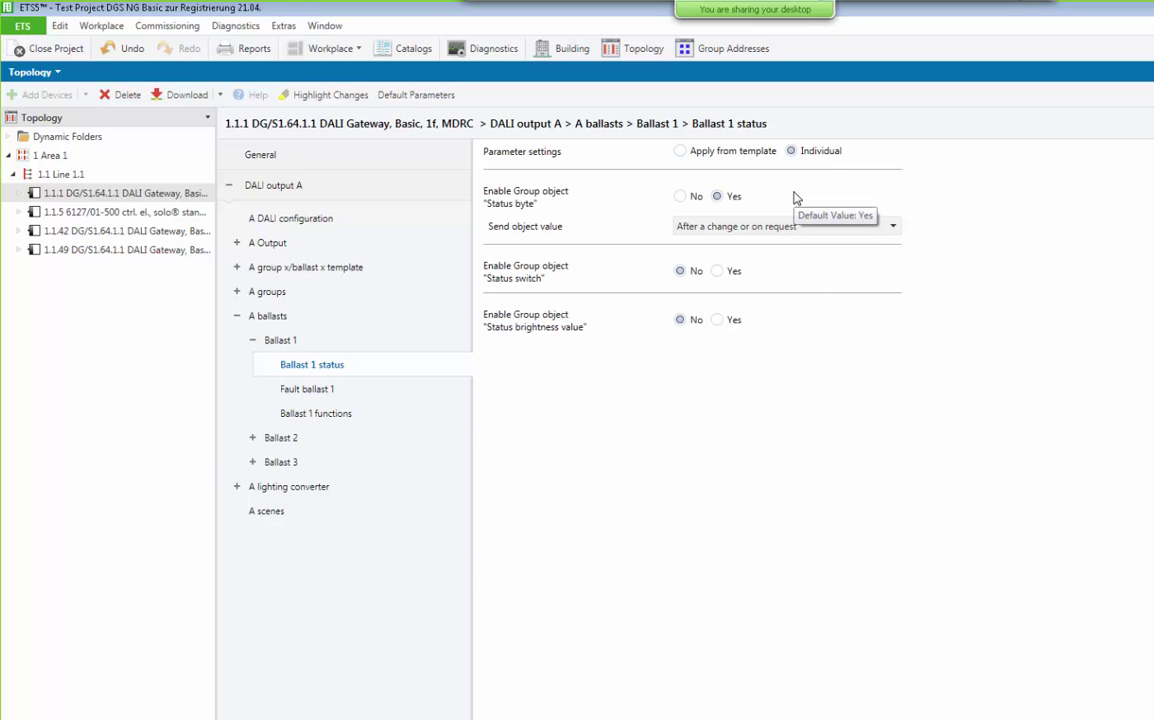
pyautogui.click(318, 393)
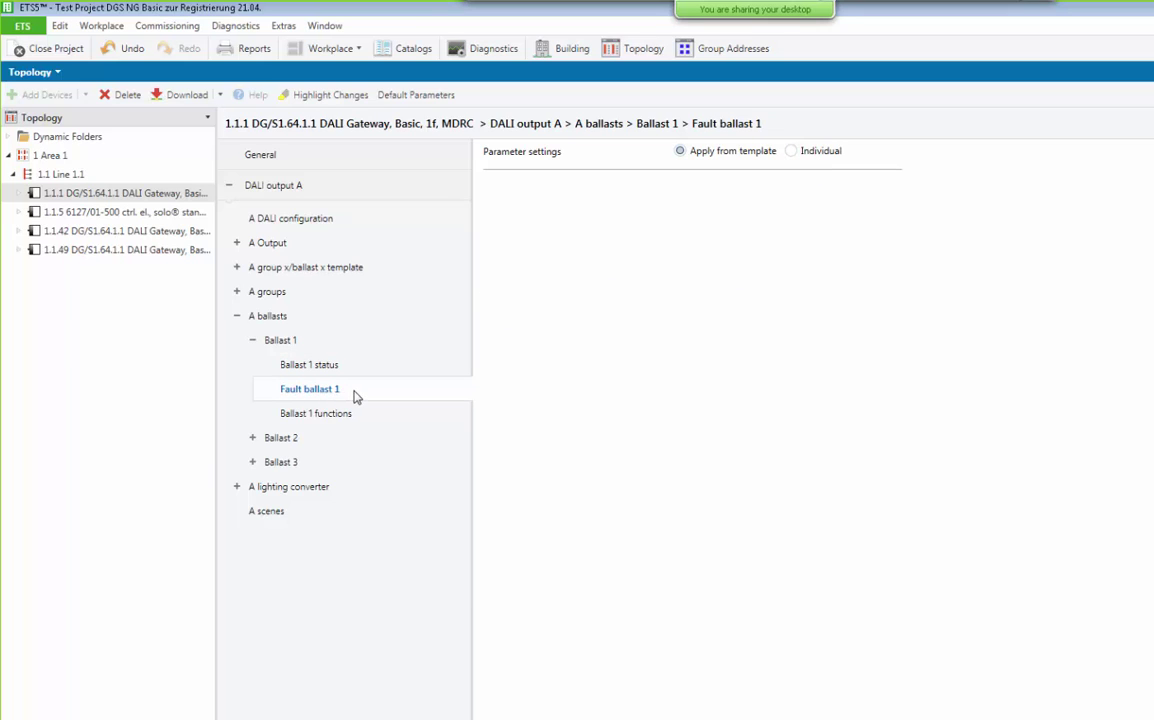
pyautogui.click(350, 415)
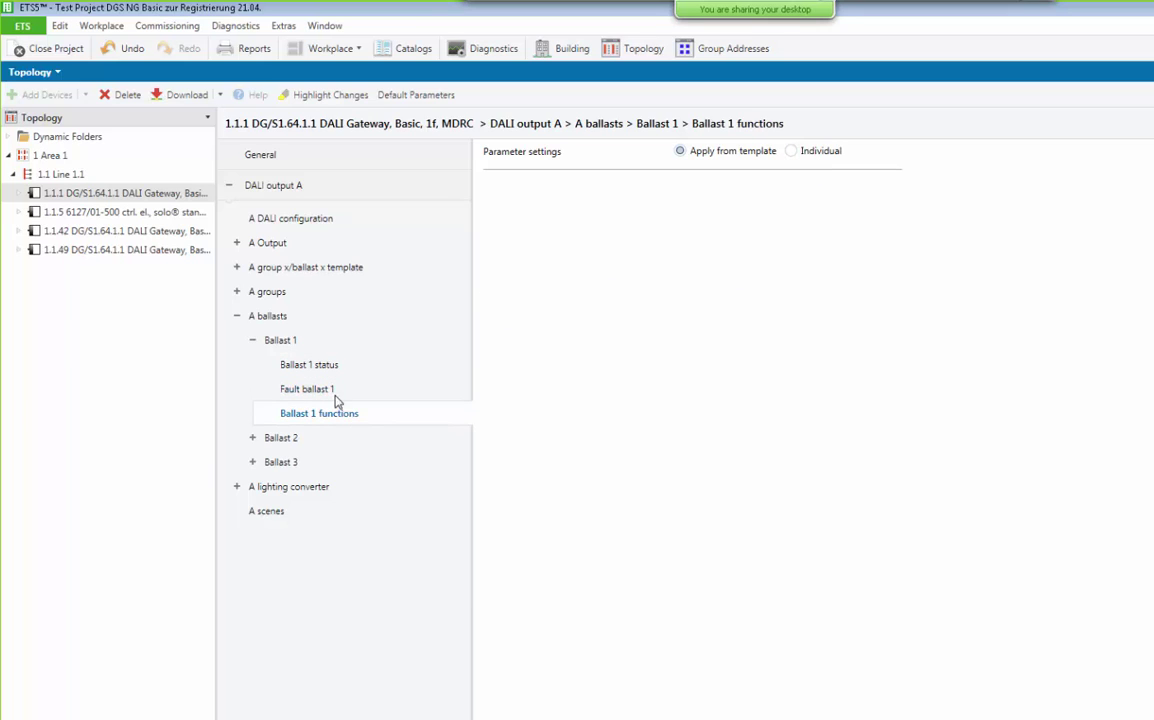
pyautogui.click(252, 341)
pyautogui.click(272, 365)
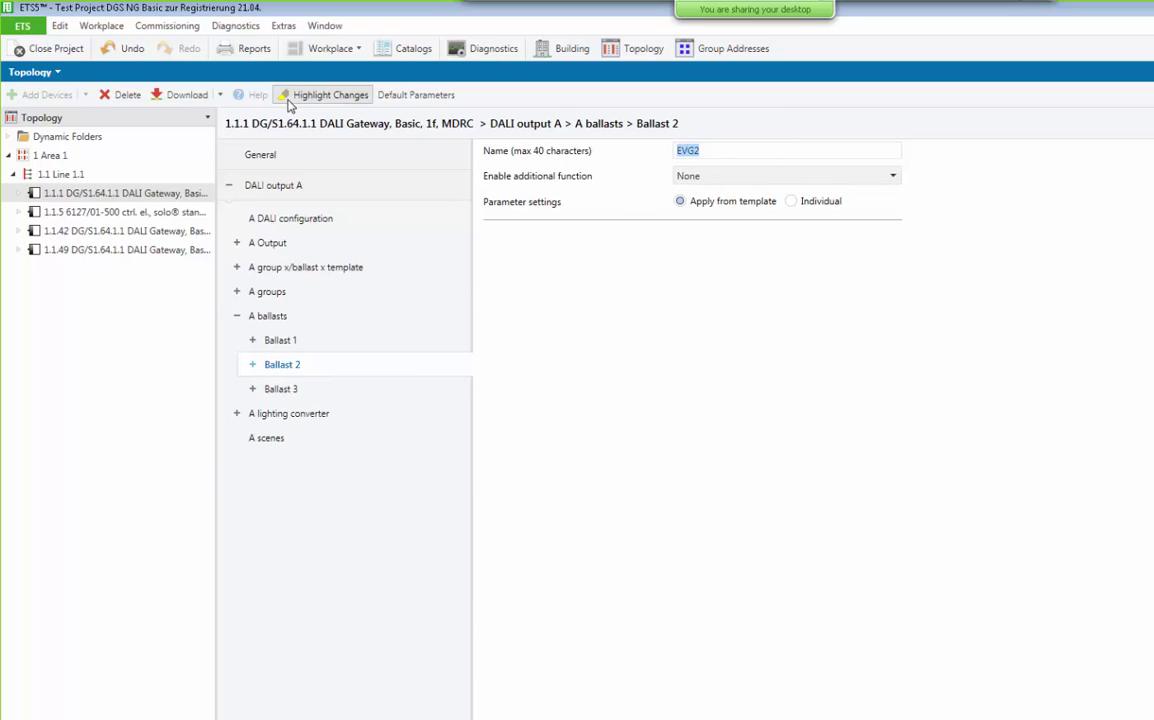
# Rename Ballast 2 to 'GREEN - RGB Ballast 02' and review its fault and function pages
pyautogui.write('GREEN - RGB Ballast 0')
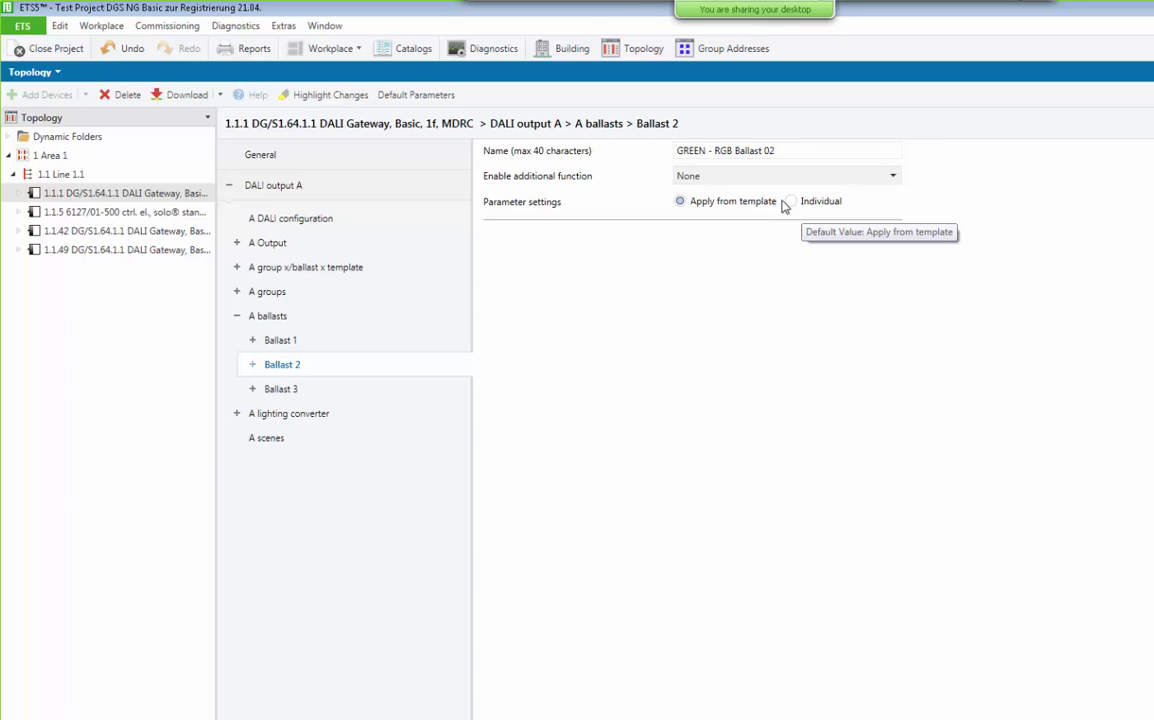
pyautogui.click(252, 365)
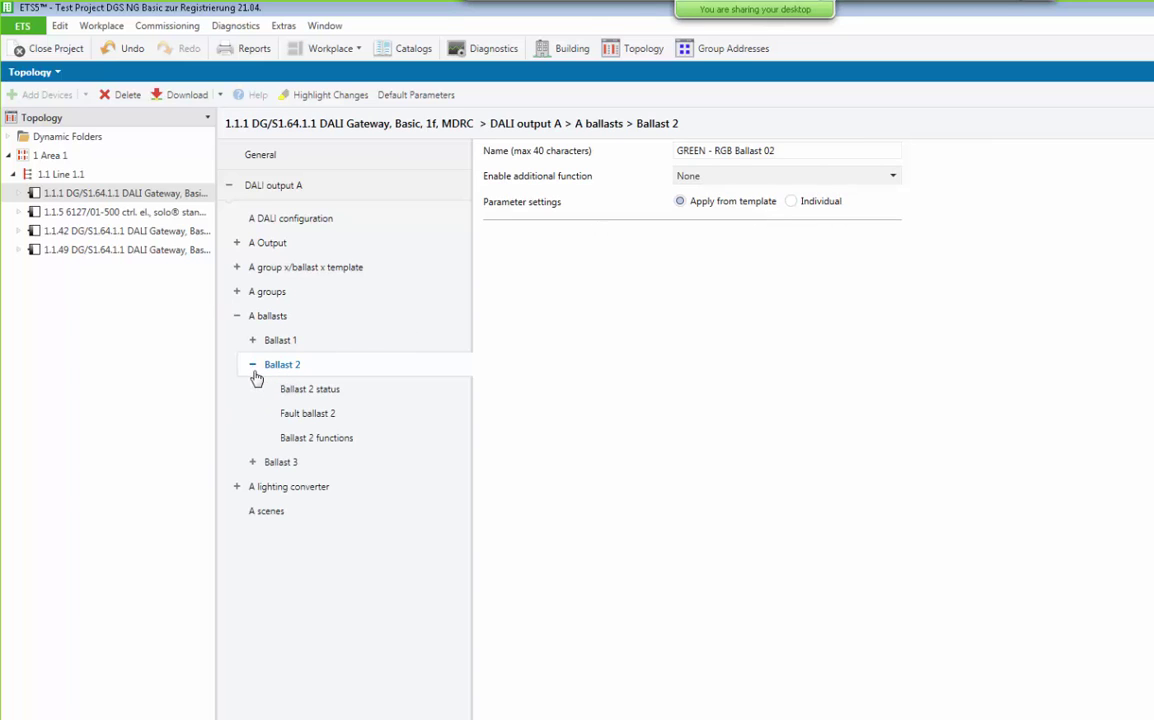
pyautogui.click(334, 414)
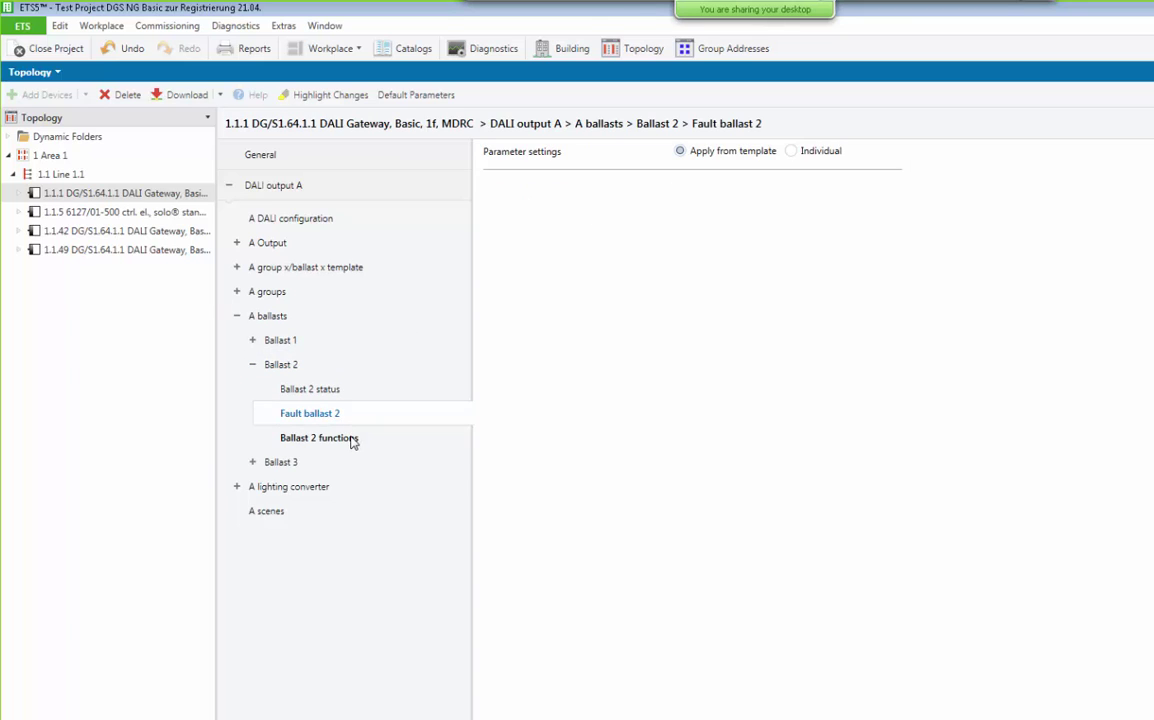
pyautogui.click(352, 440)
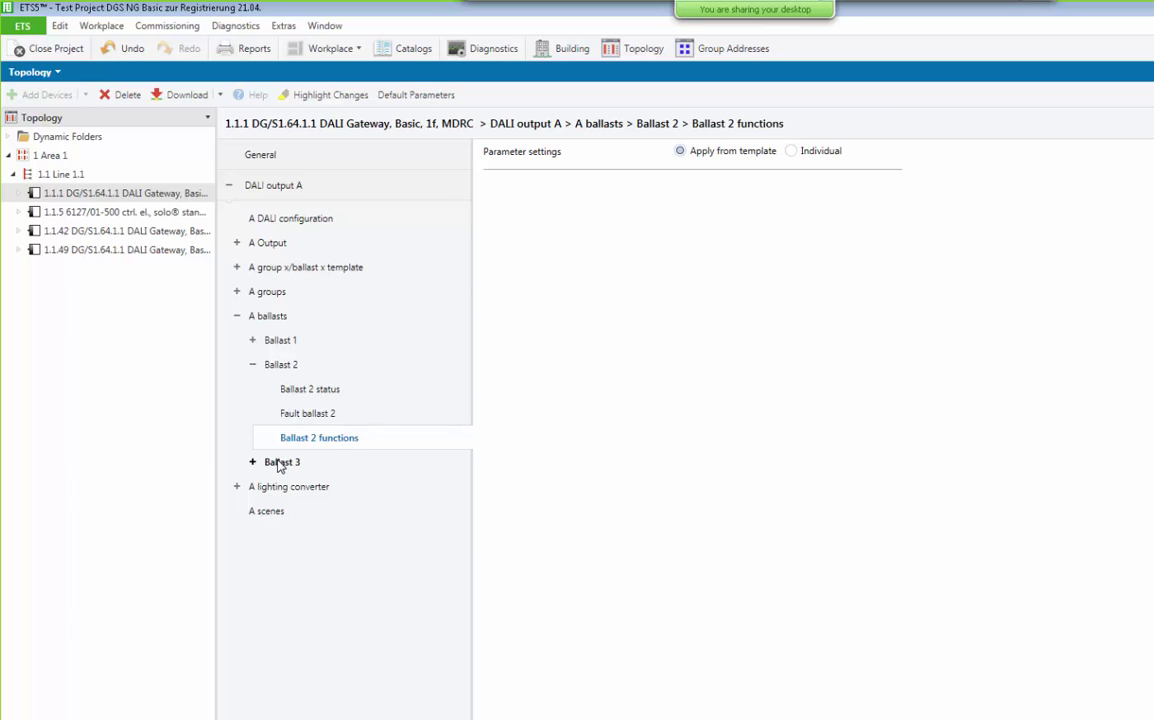
# Rename Ballast 3 (was EVG3) to 'BLUE - RGB Ballast 03' and show output A's lighting converter page
pyautogui.click(281, 464)
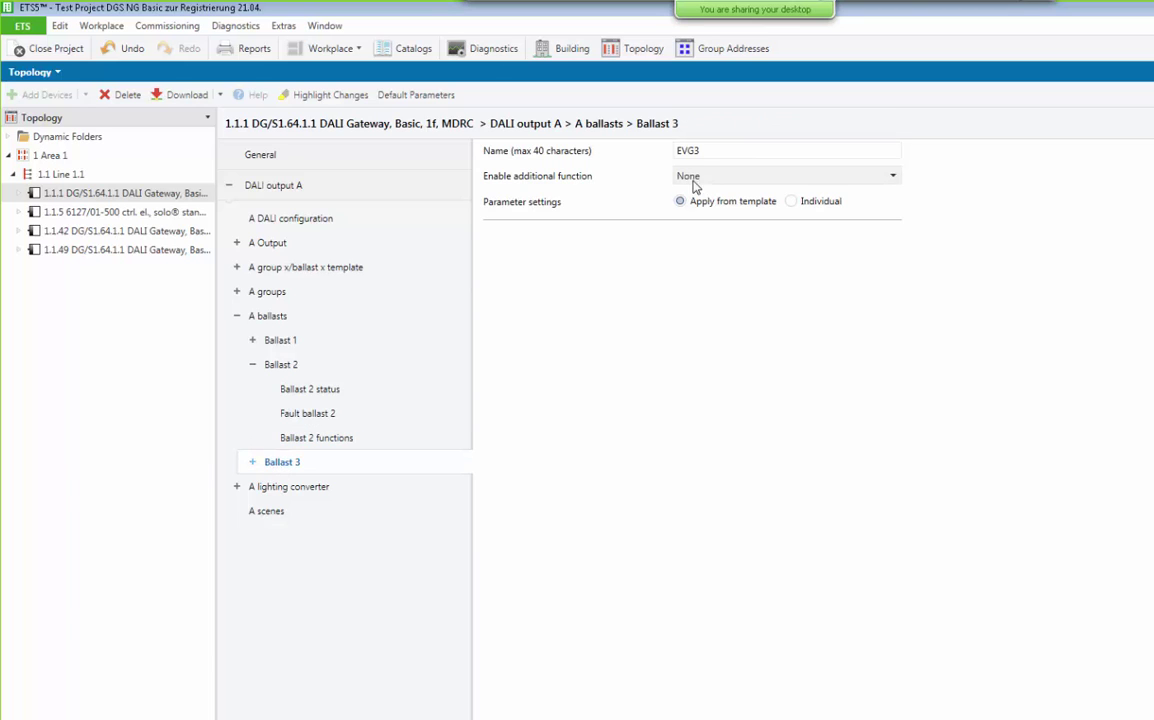
pyautogui.doubleClick(710, 150)
pyautogui.write('BLUE - RGB Ballast 0')
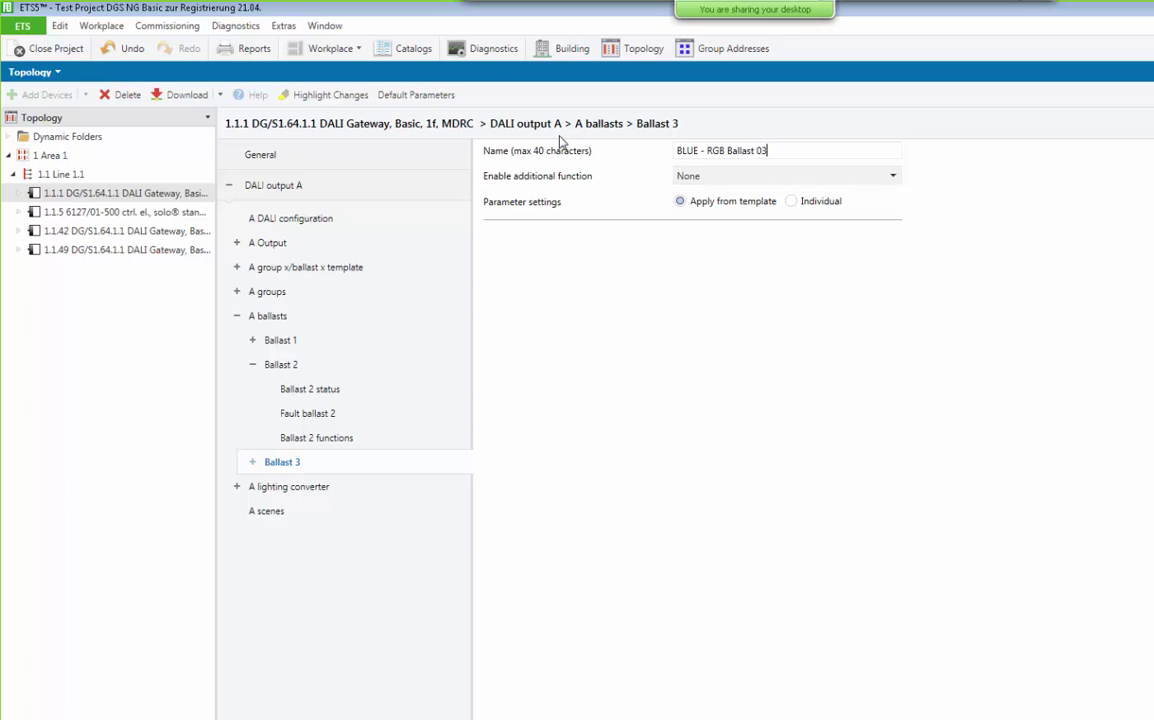
pyautogui.click(252, 462)
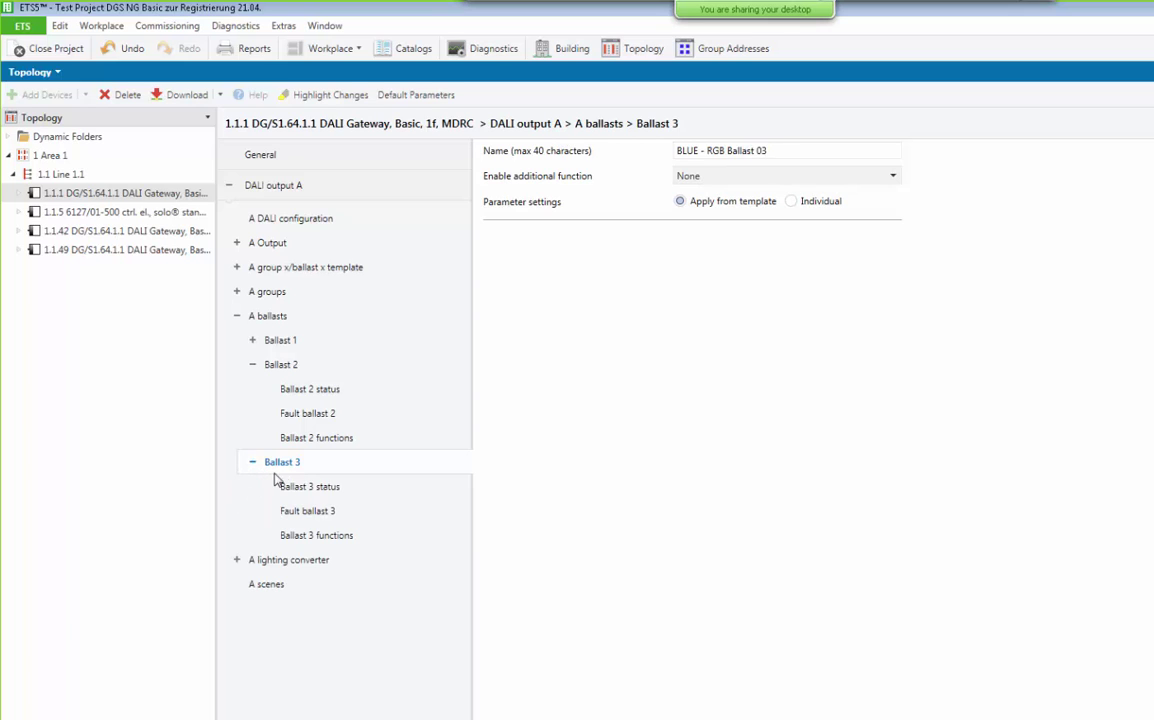
pyautogui.moveTo(722, 217)
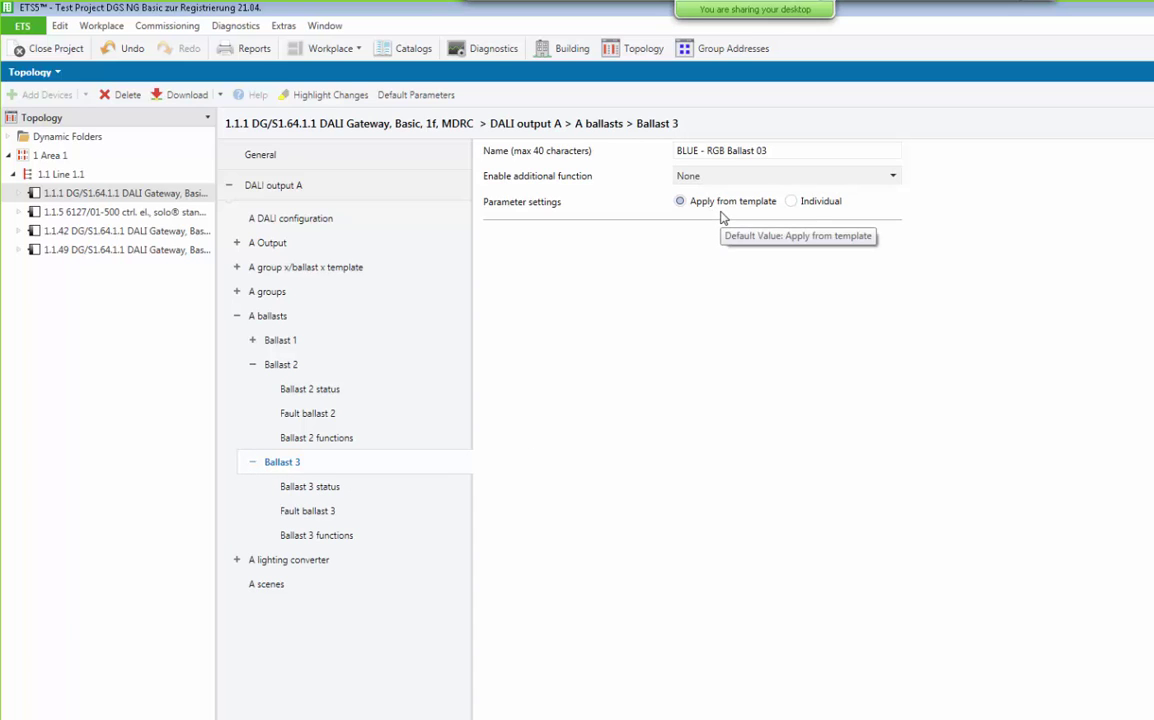
pyautogui.click(292, 562)
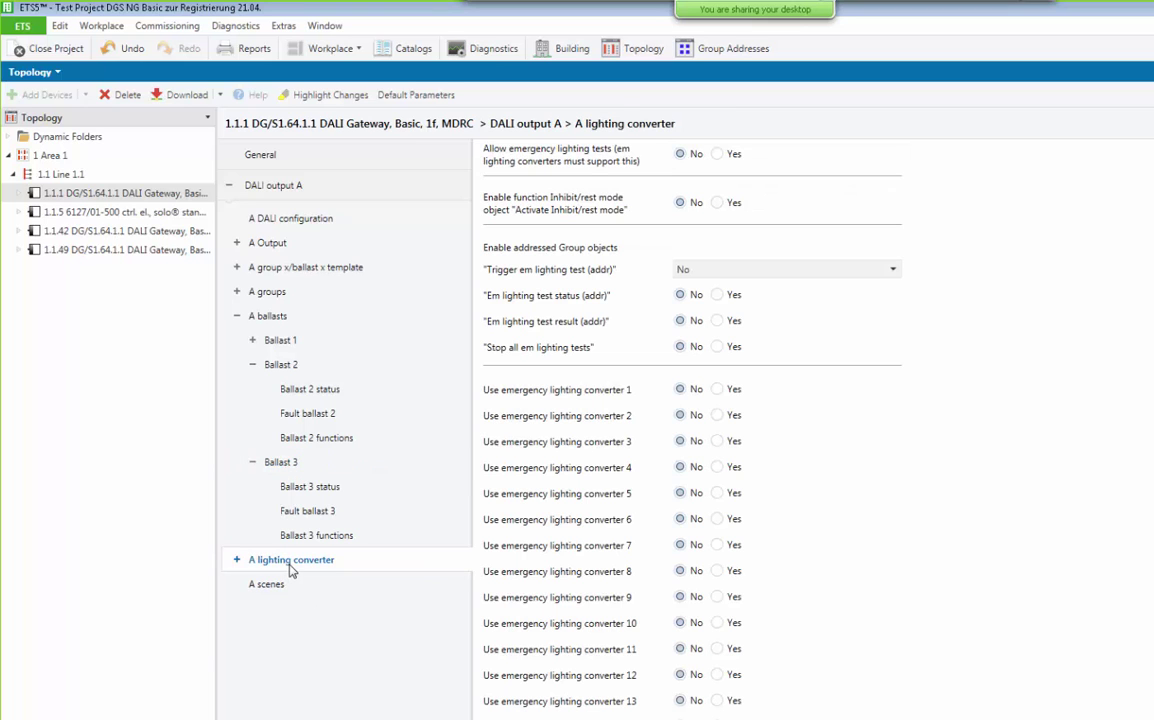
# Set 'Use emergency lighting converter 33' to Yes and show the Emergency light 33 page
pyautogui.click(236, 559)
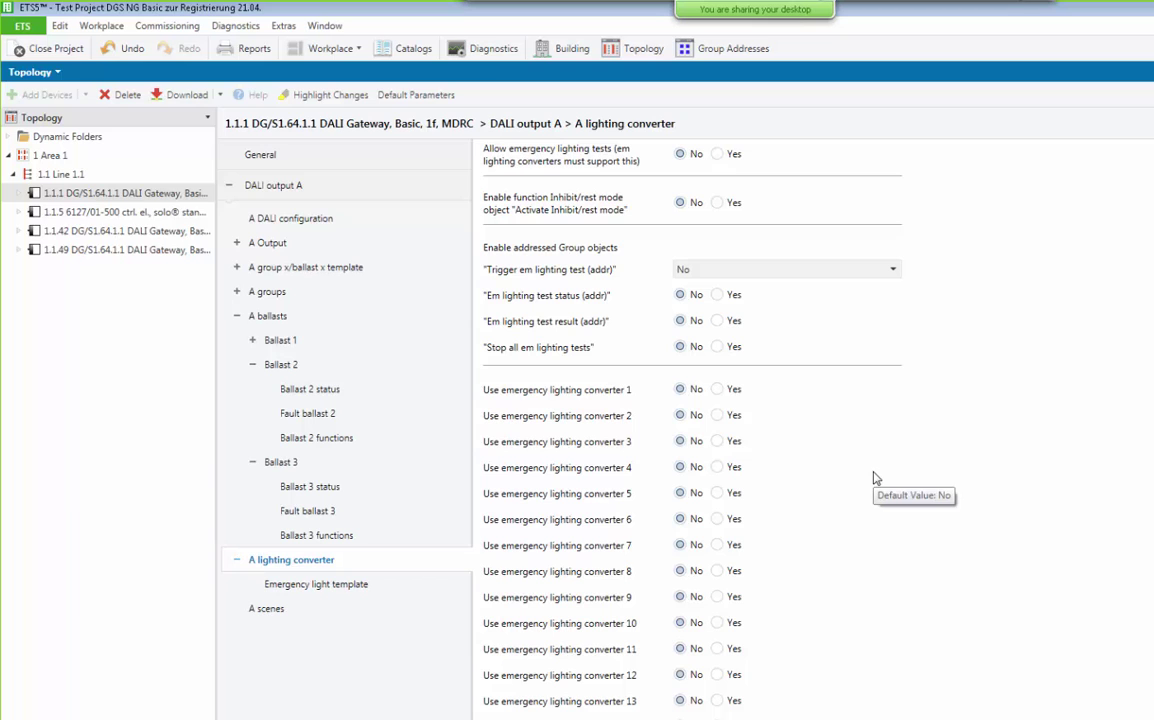
pyautogui.scroll(-14, 690, 420)
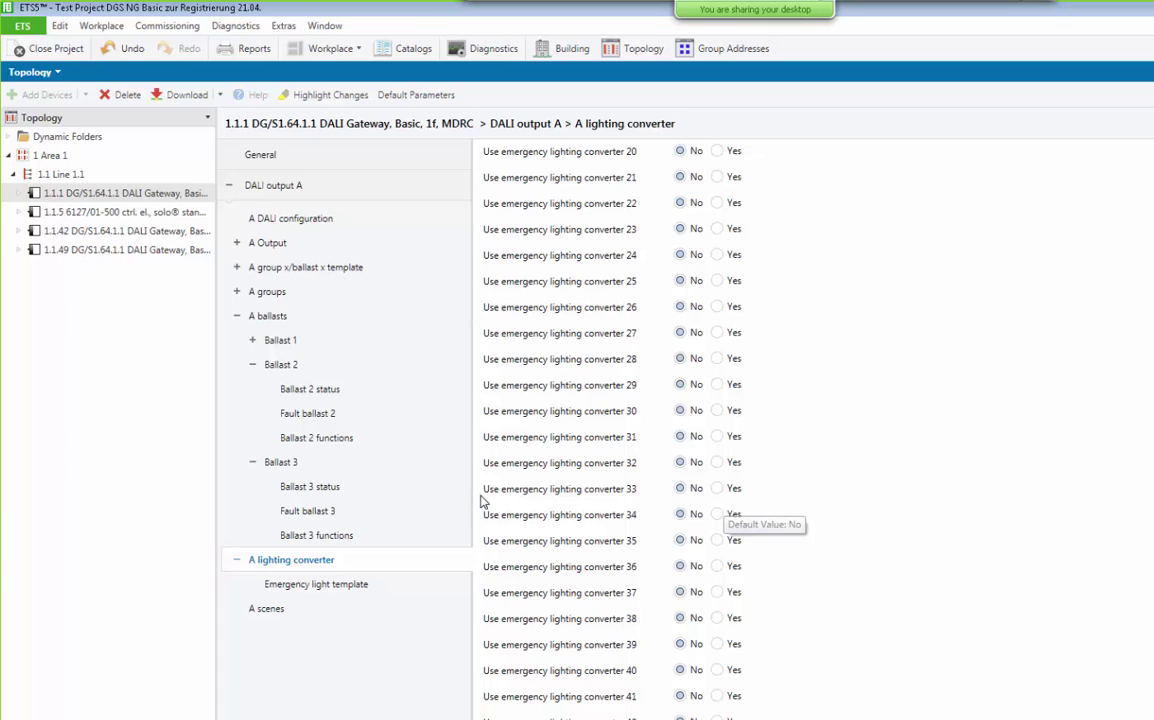
pyautogui.click(718, 489)
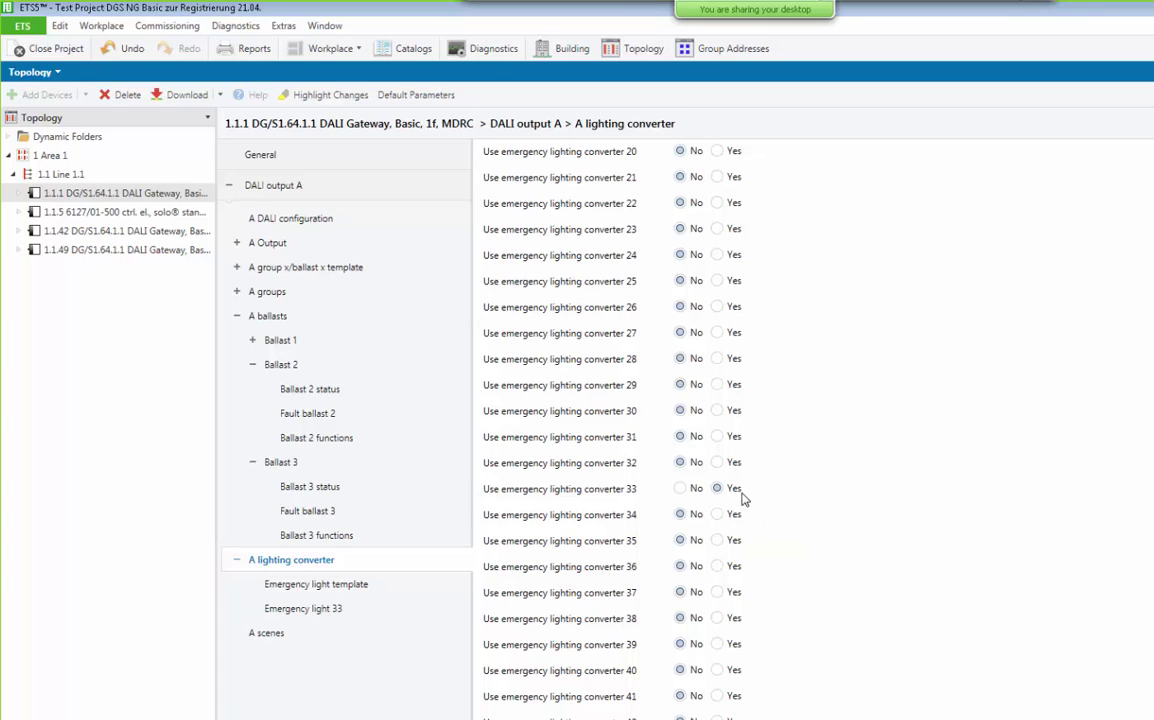
pyautogui.click(340, 616)
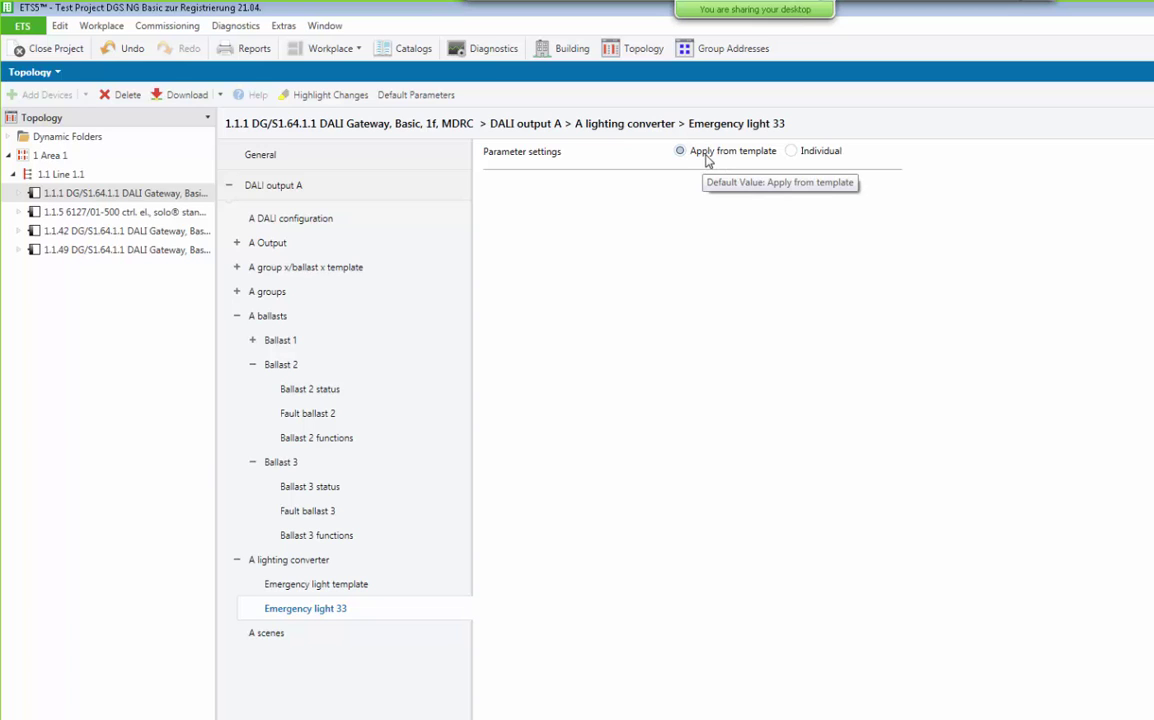
# Give Emergency light 33 Individual parameter settings and bring up output A's scenes page
pyautogui.click(795, 150)
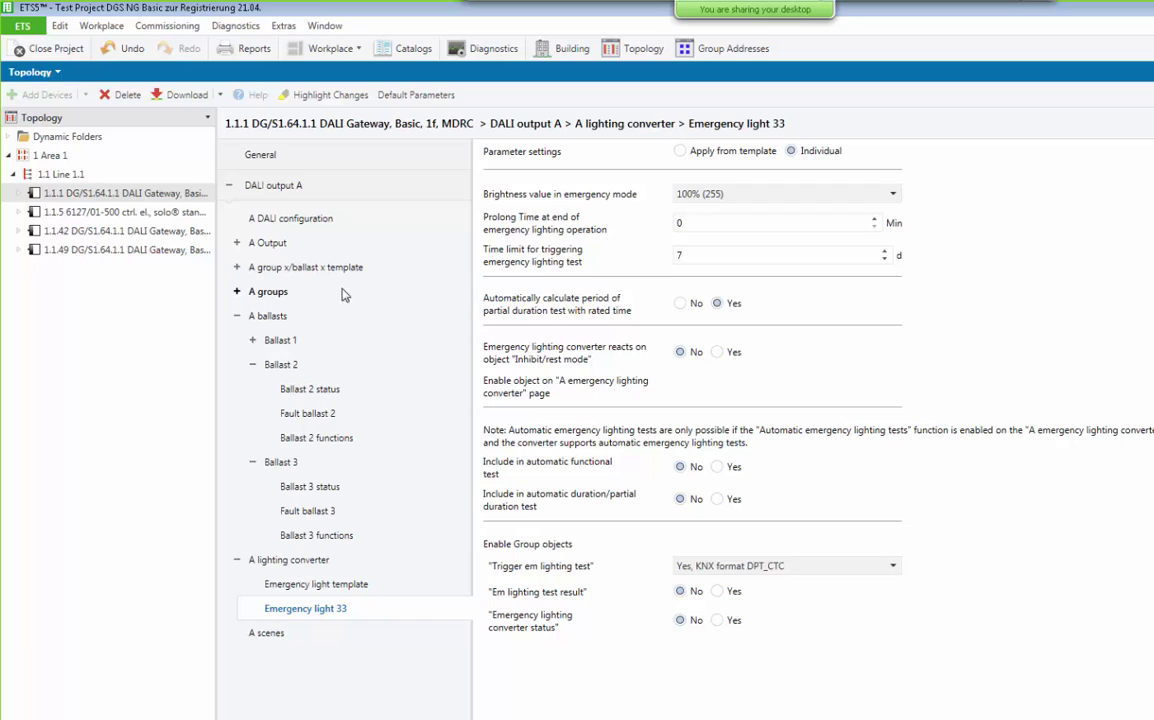
pyautogui.click(237, 315)
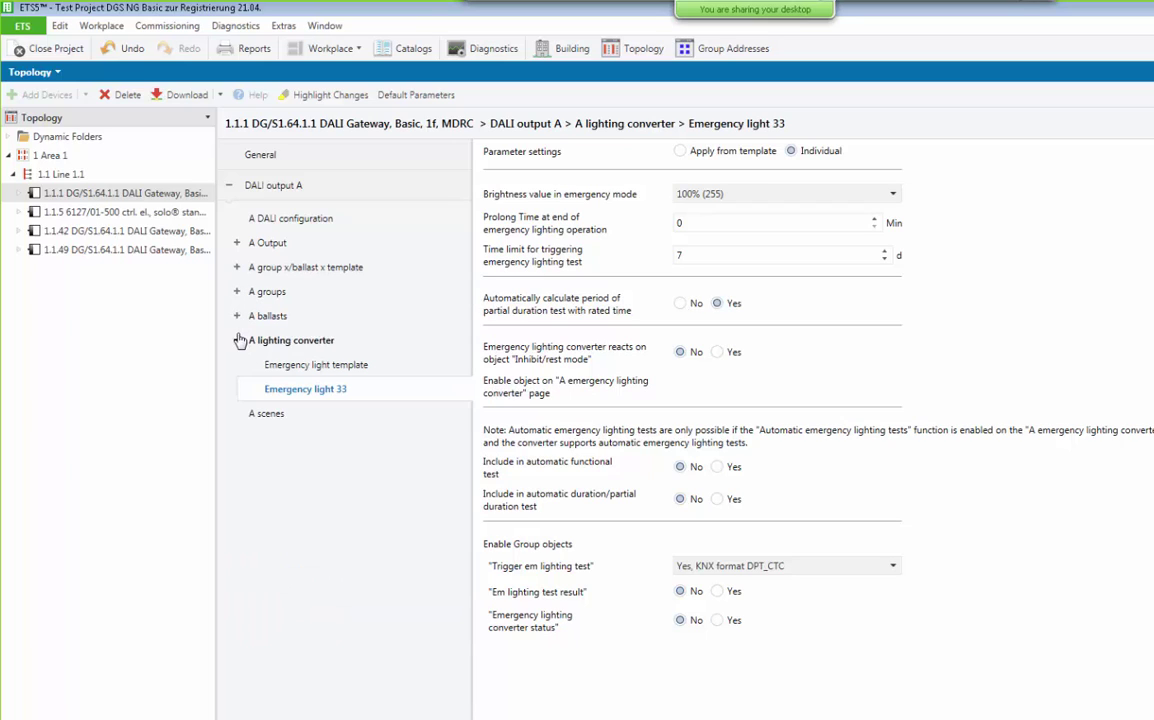
pyautogui.click(237, 340)
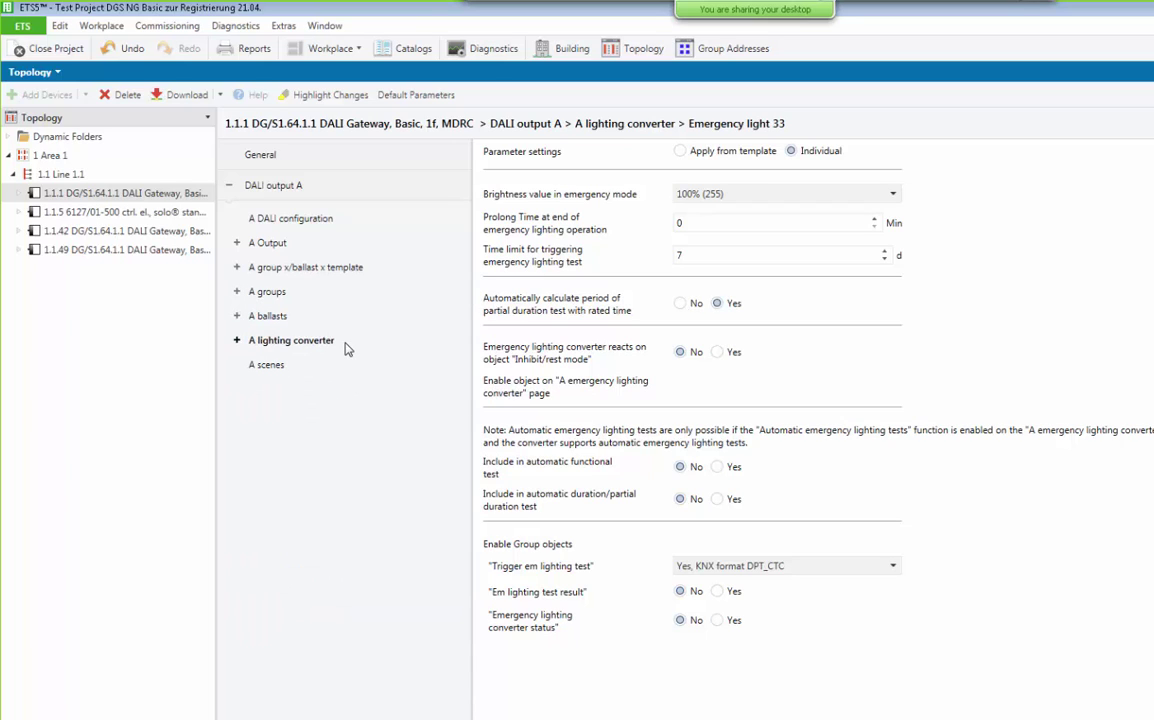
pyautogui.click(281, 366)
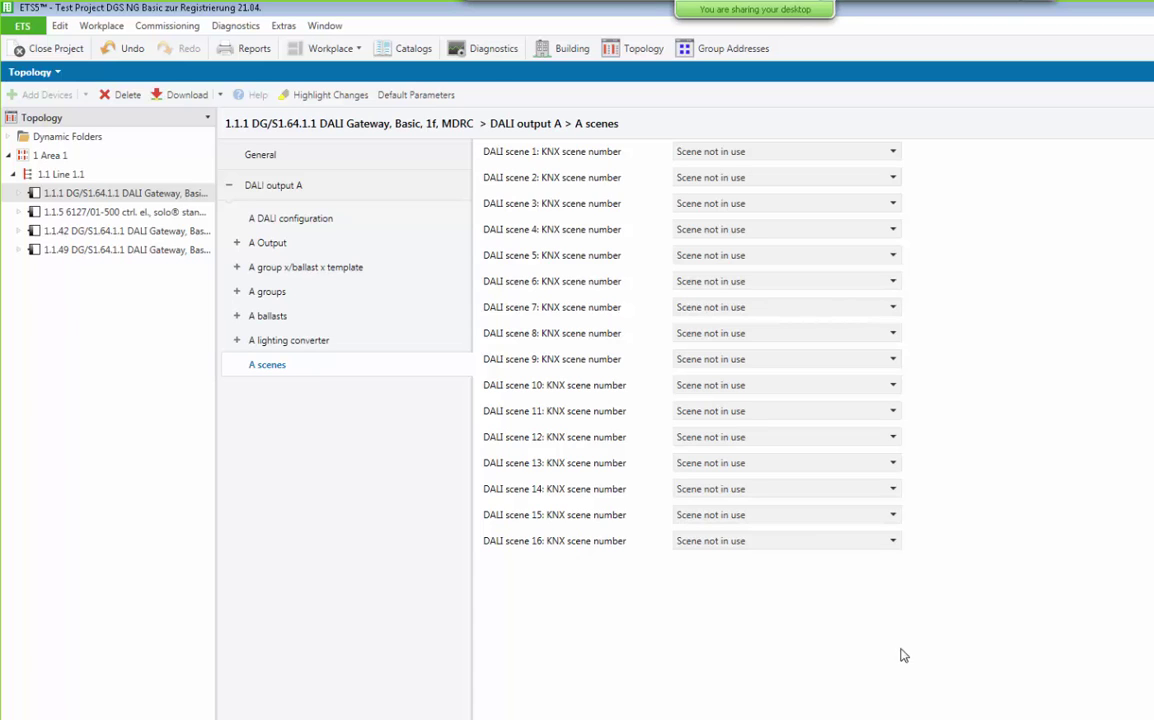
# On A scenes, assign KNX scene 40 to DALI scene 1 and 51 to DALI scene 2
pyautogui.click(770, 151)
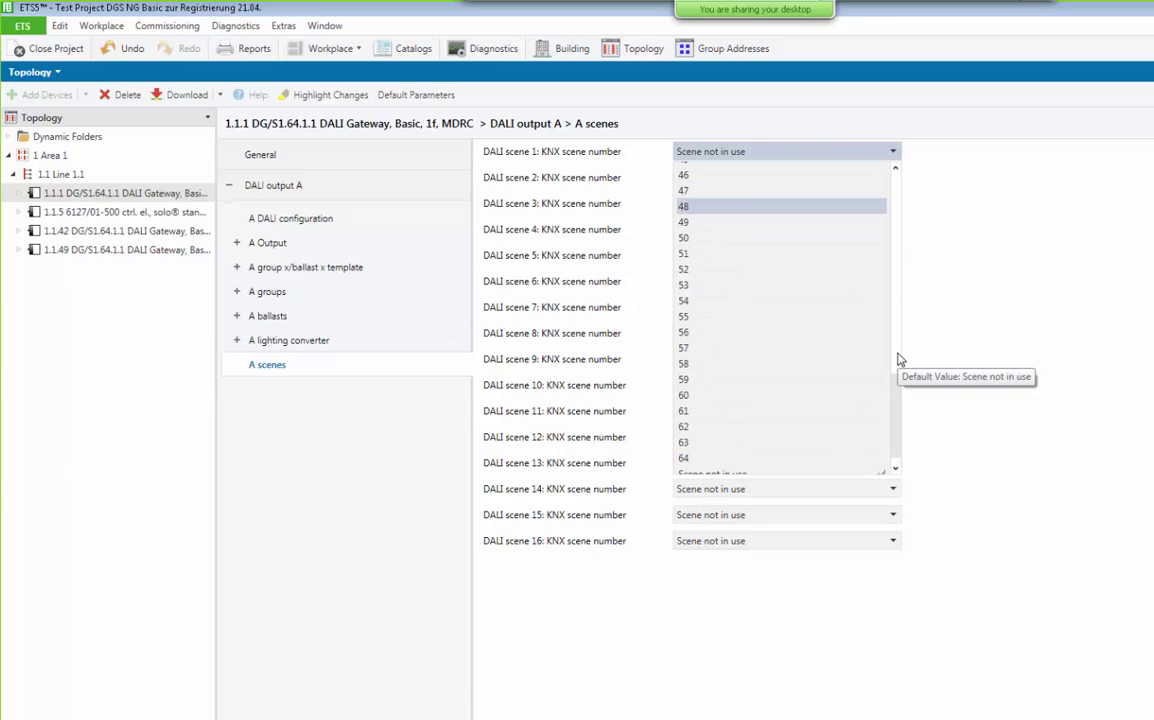
pyautogui.click(899, 361)
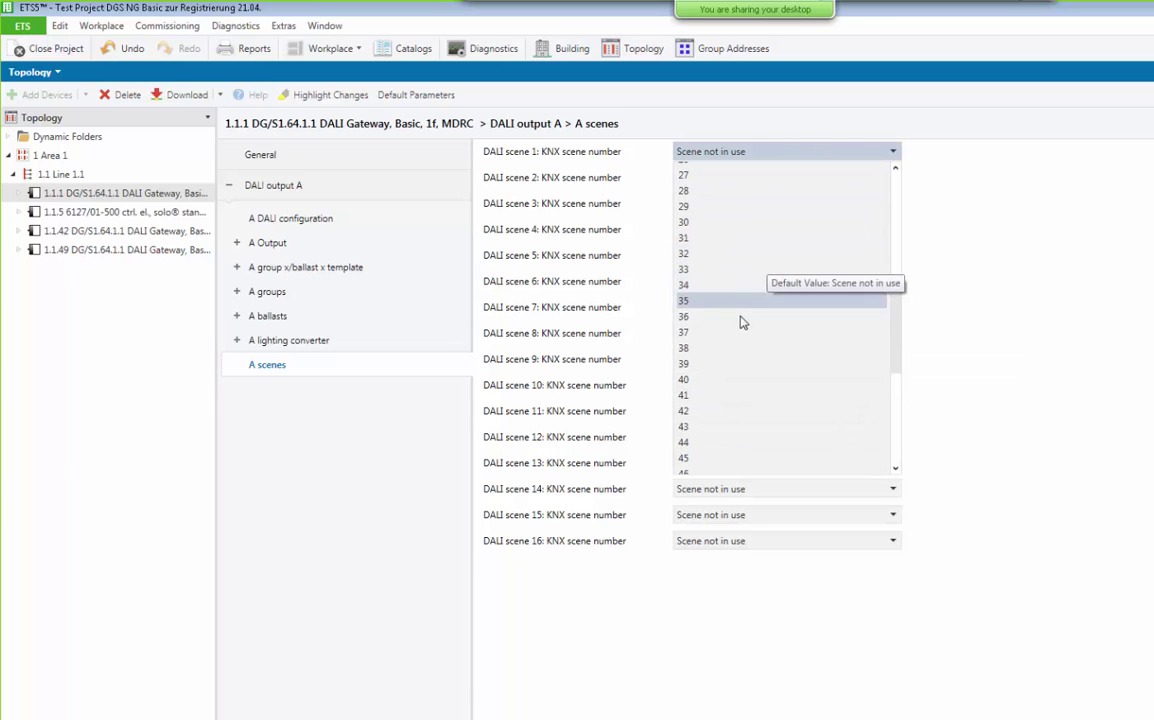
pyautogui.click(713, 380)
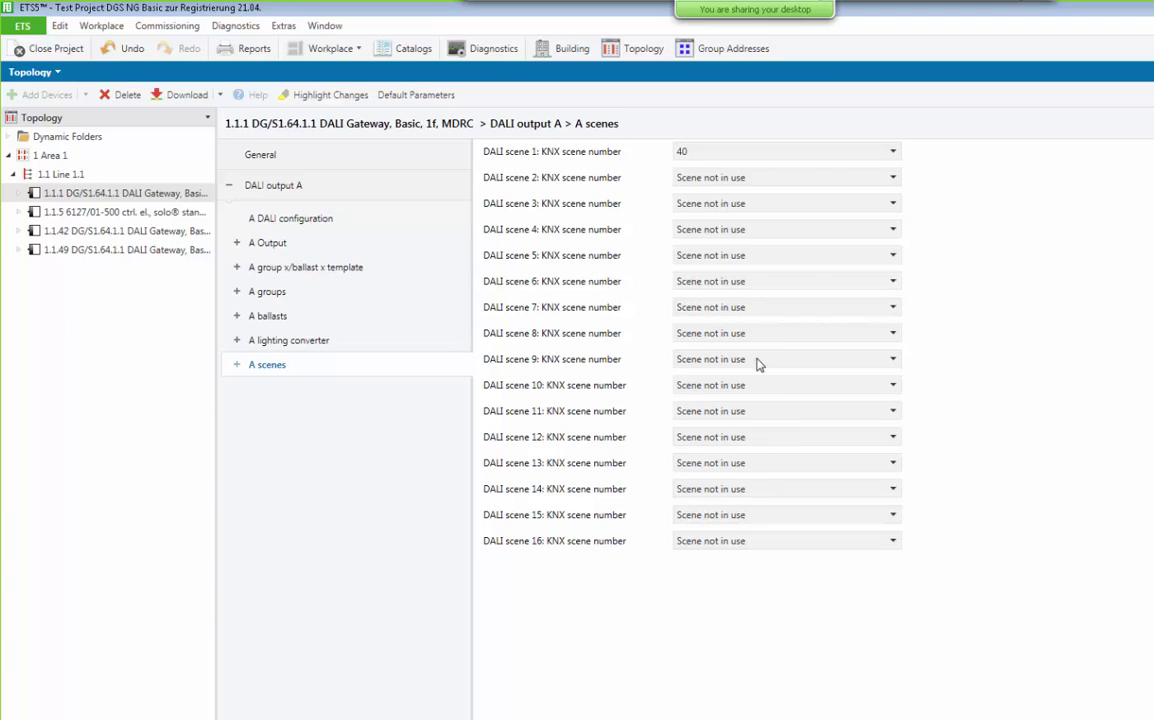
pyautogui.click(721, 180)
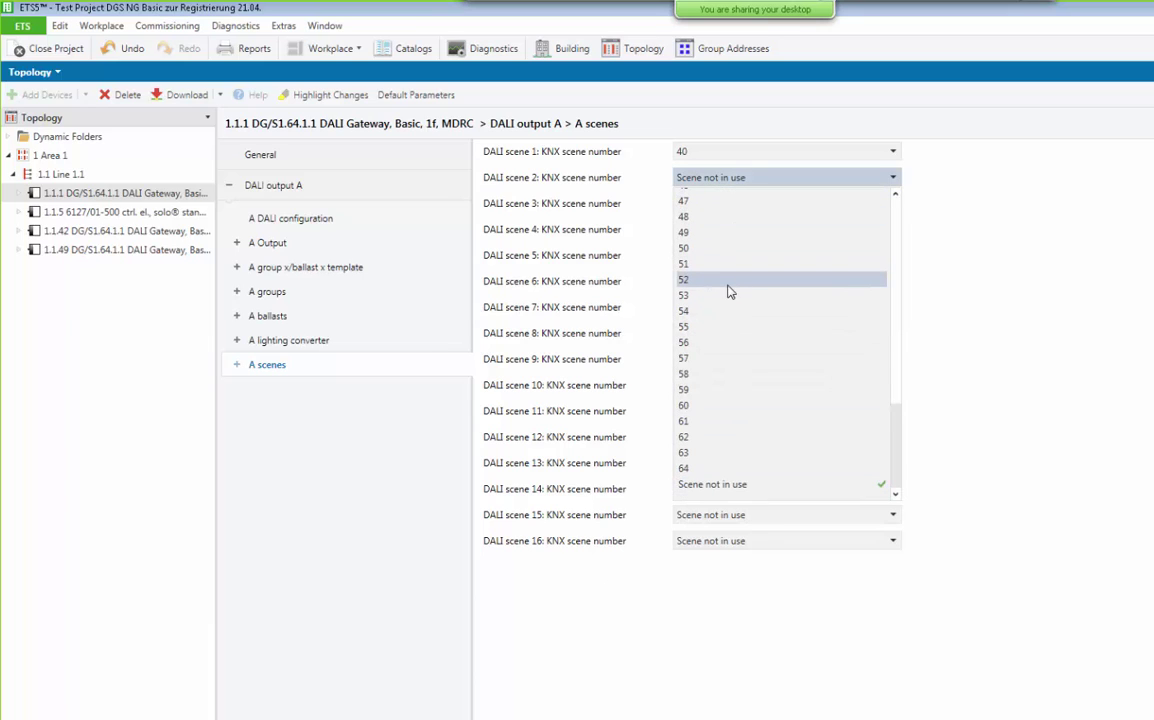
pyautogui.click(719, 265)
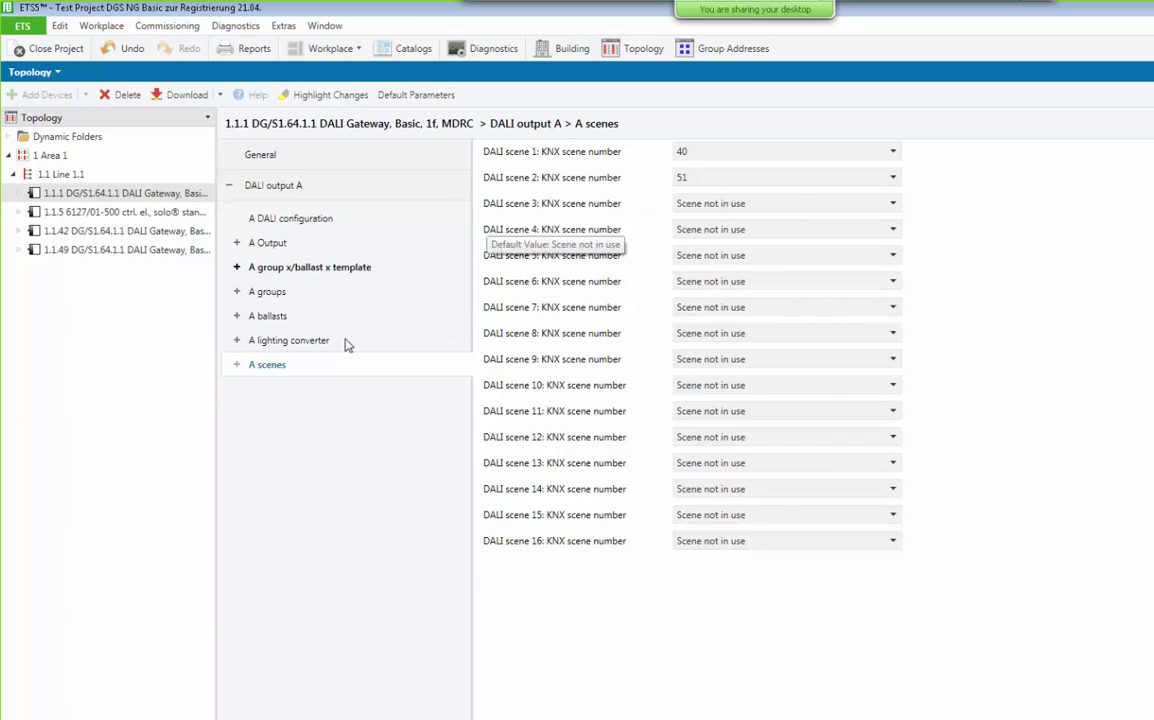
pyautogui.click(236, 365)
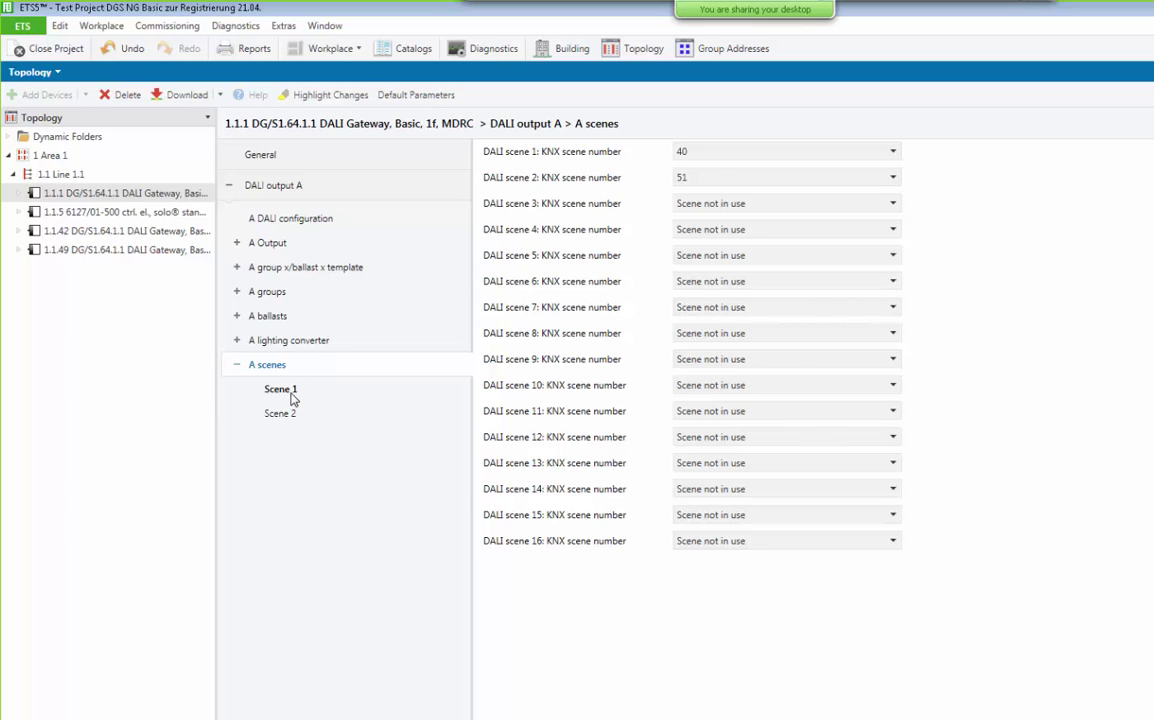
# In Scene 1, set Group 1 to 100% and Group 3 to 70%
pyautogui.click(281, 390)
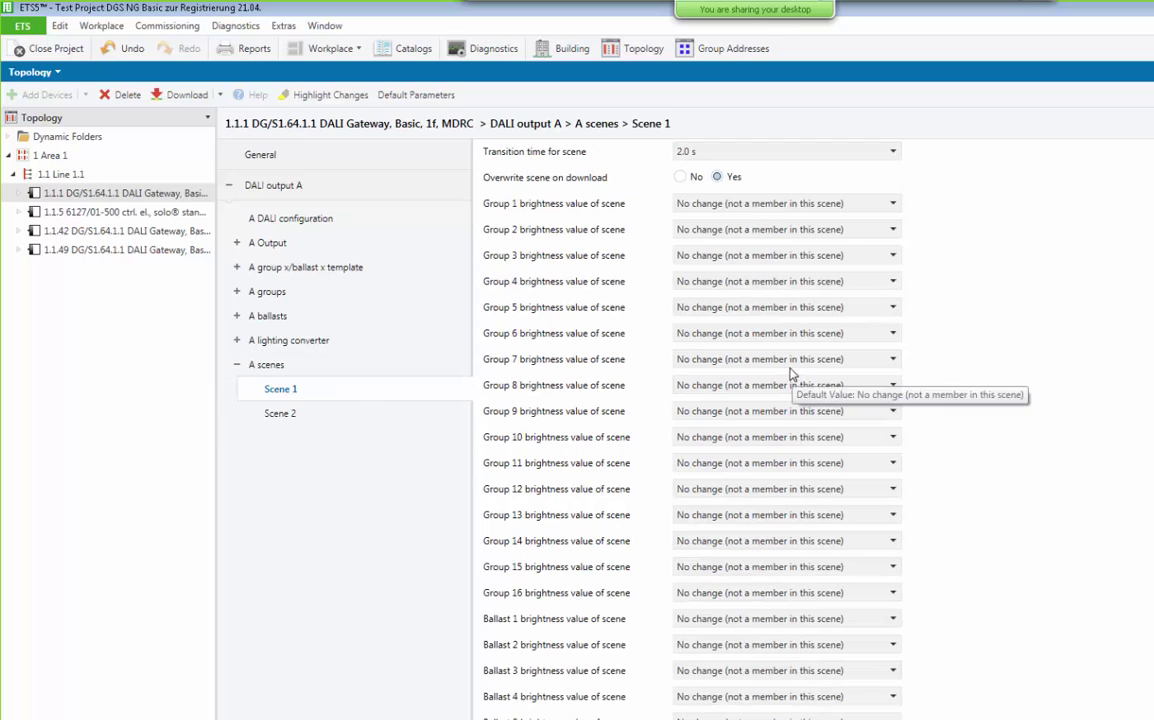
pyautogui.click(733, 206)
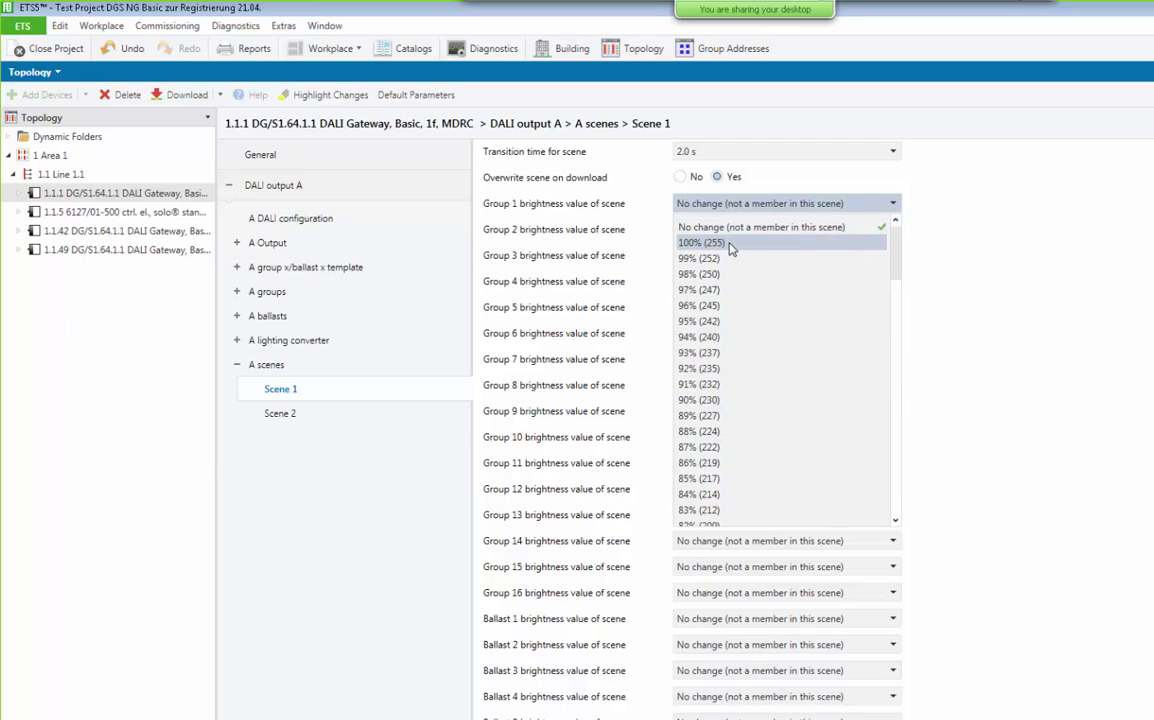
pyautogui.click(730, 244)
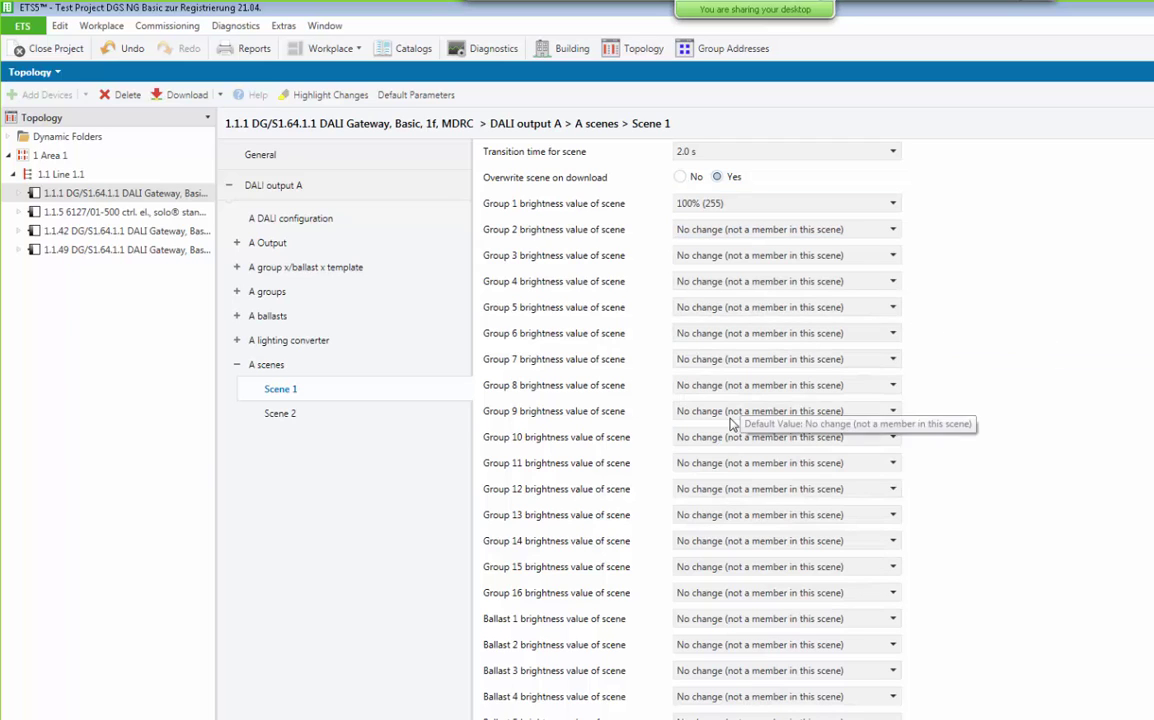
pyautogui.click(699, 258)
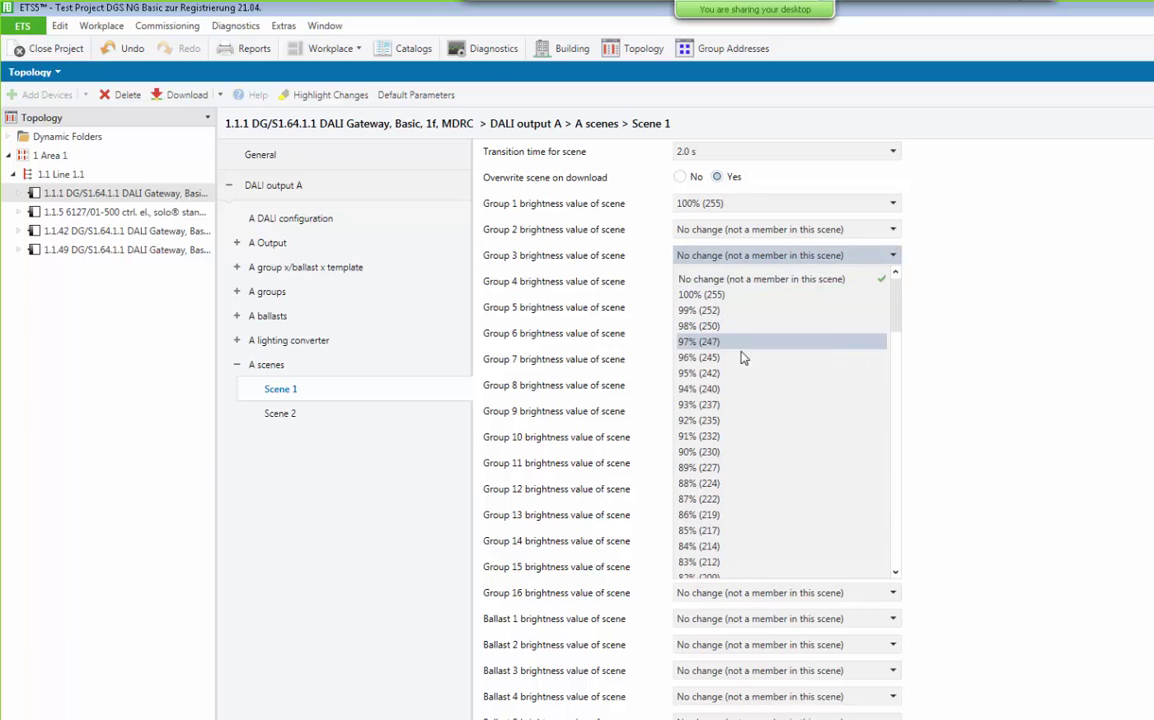
pyautogui.scroll(-6, 745, 360)
pyautogui.click(750, 443)
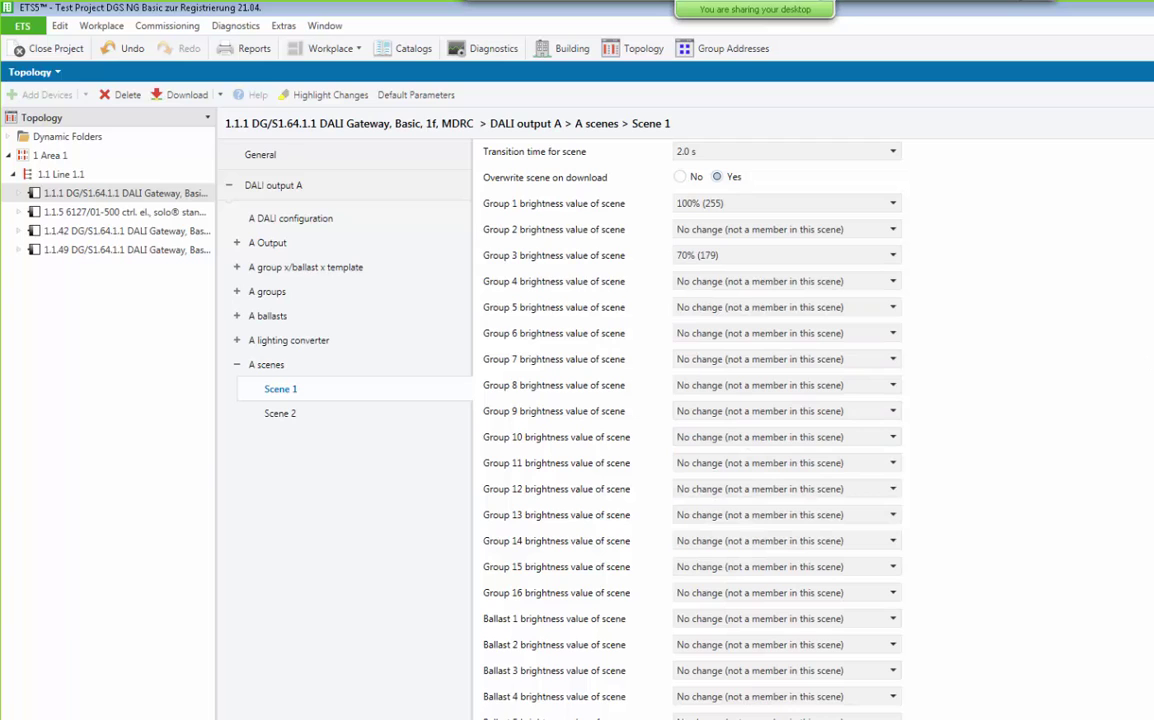
# Set Scene 1's Ballasts 1–3 to 100%, 50% and 0% (OFF), then list the communication objects
pyautogui.click(768, 620)
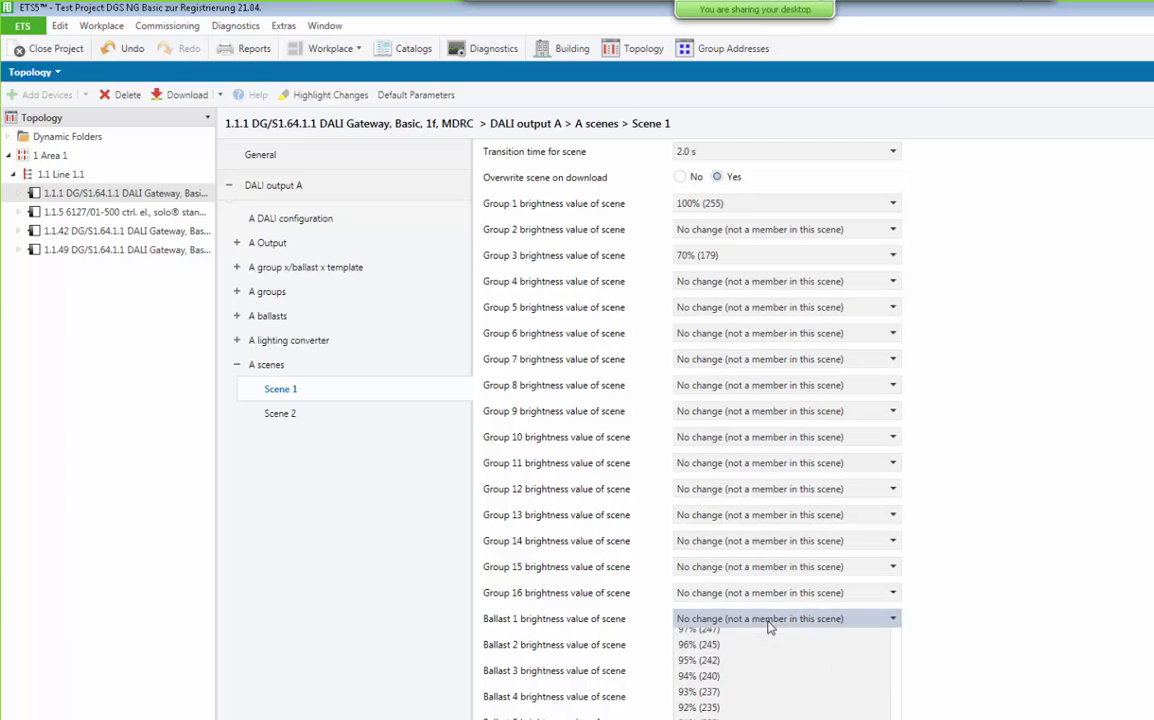
pyautogui.scroll(2, 760, 640)
pyautogui.click(755, 657)
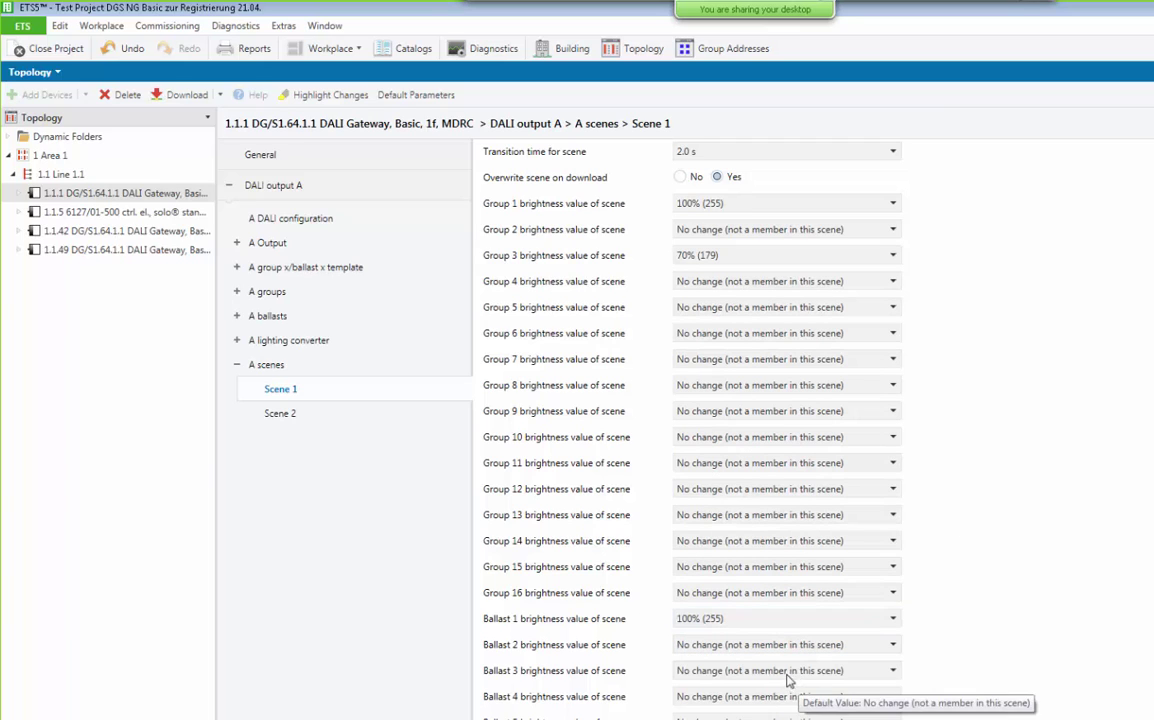
pyautogui.click(734, 648)
pyautogui.scroll(-6, 745, 588)
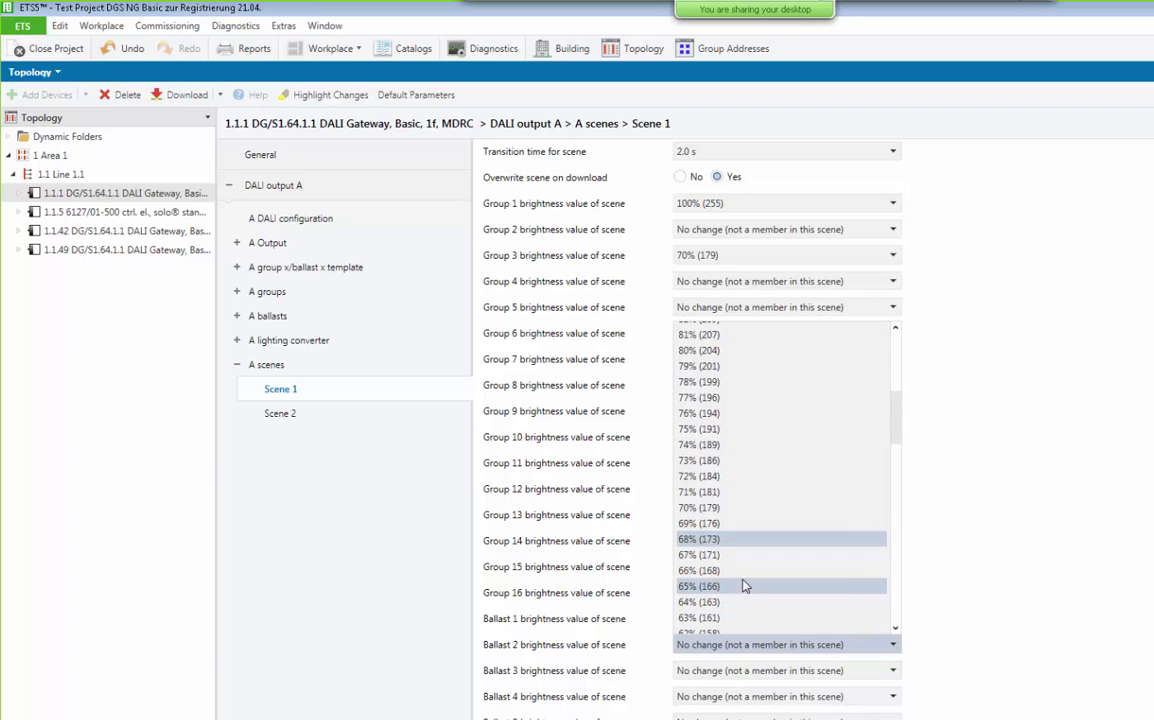
pyautogui.scroll(-5, 744, 586)
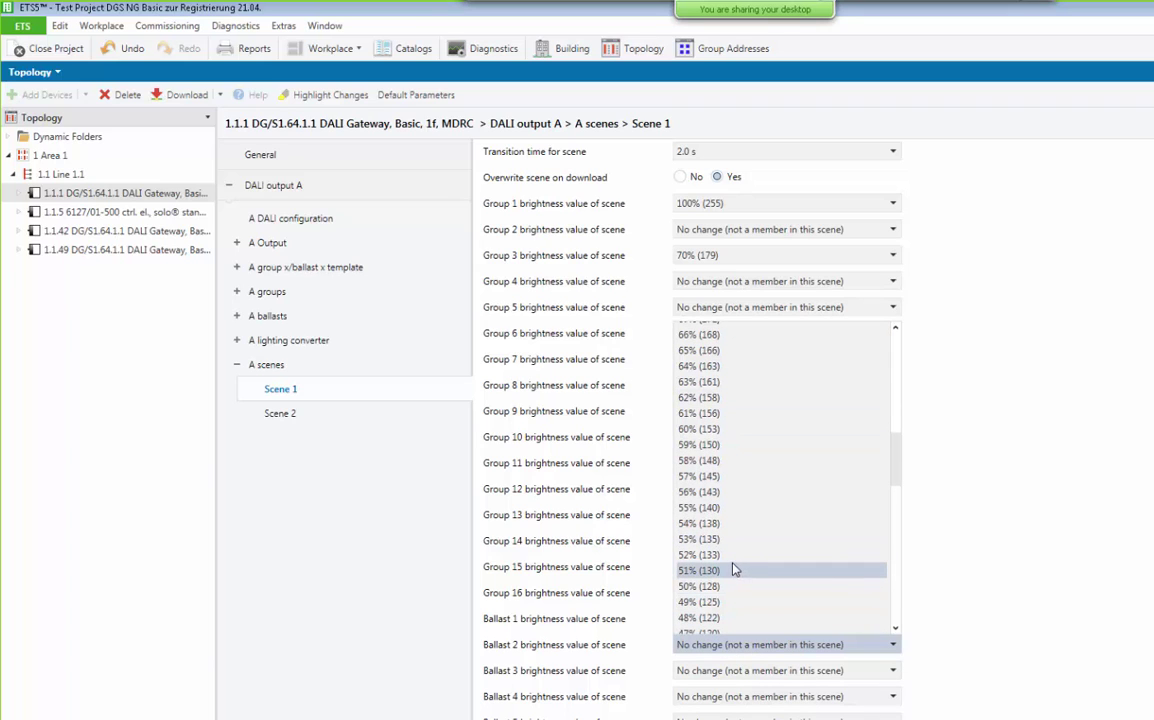
pyautogui.click(736, 586)
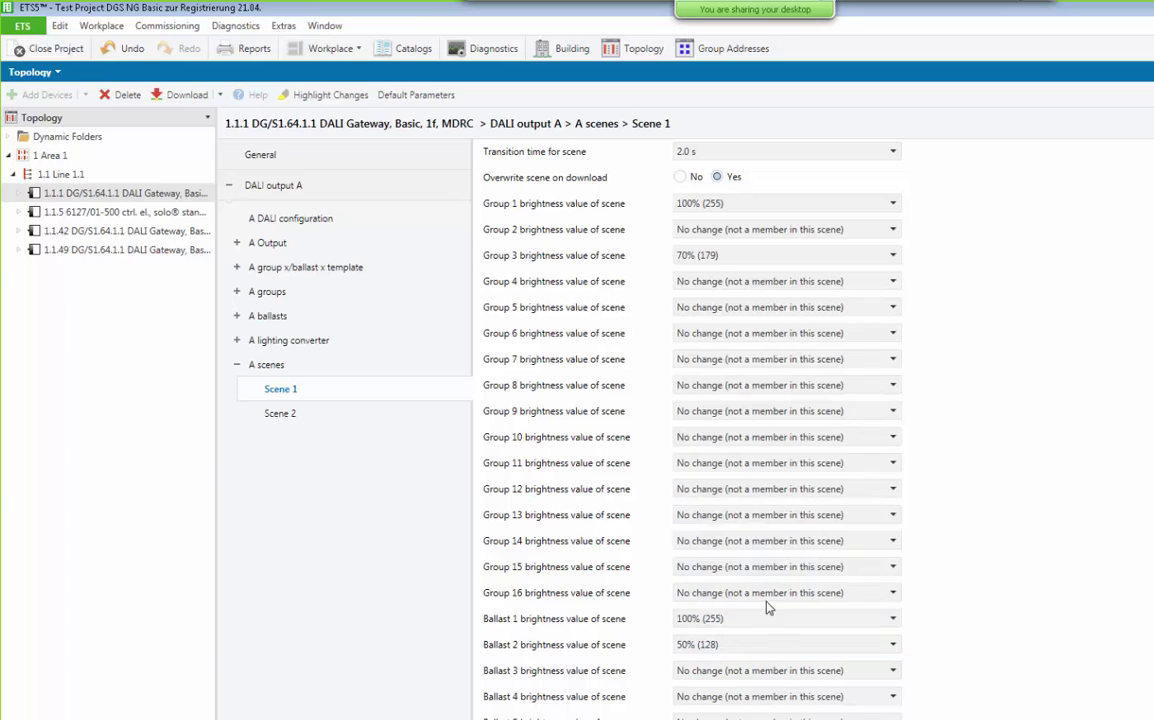
pyautogui.click(766, 676)
pyautogui.scroll(-20, 786, 597)
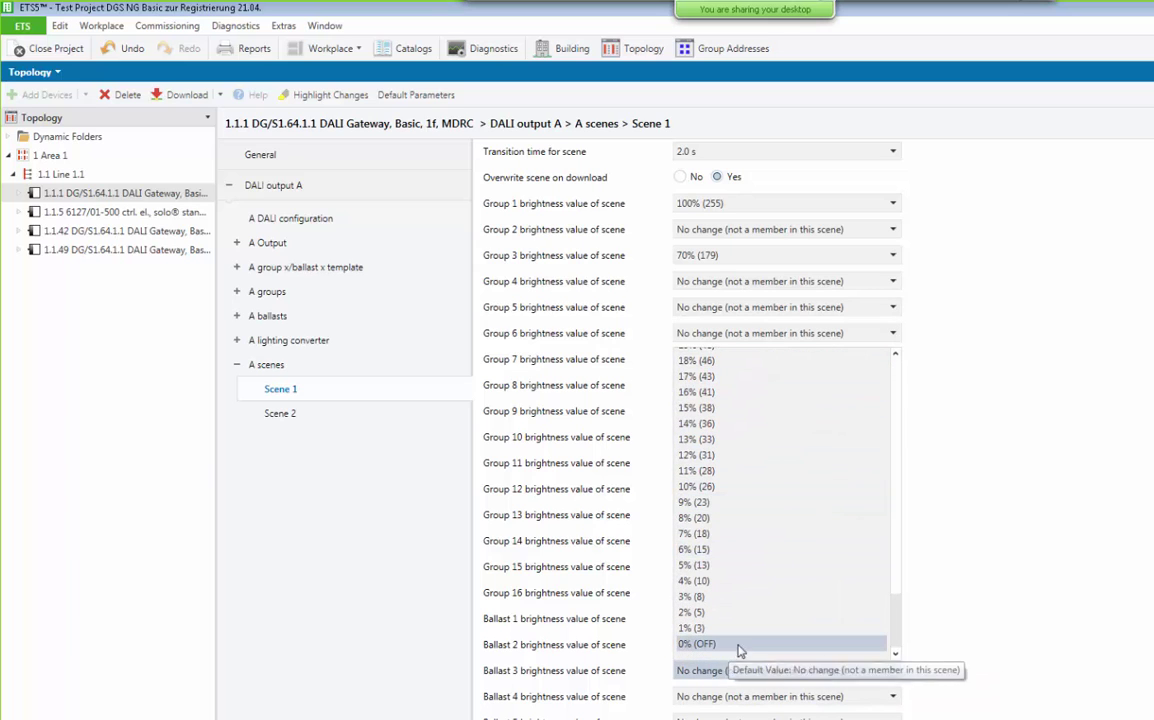
pyautogui.click(738, 646)
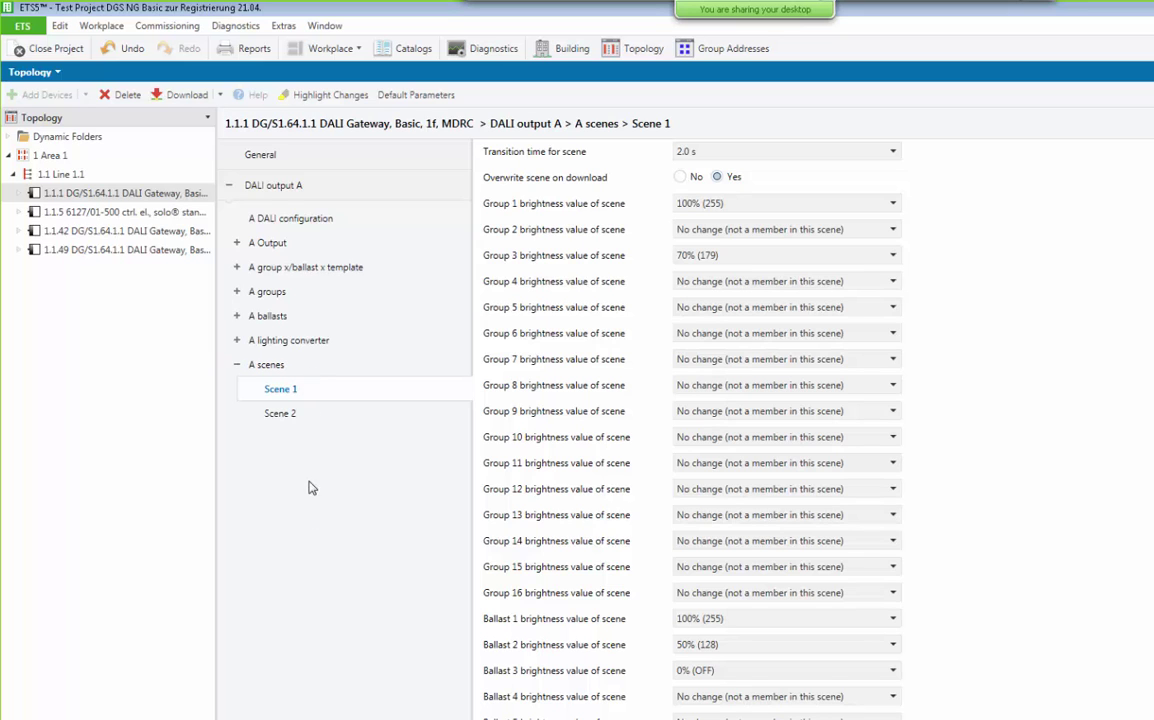
pyautogui.click(297, 716)
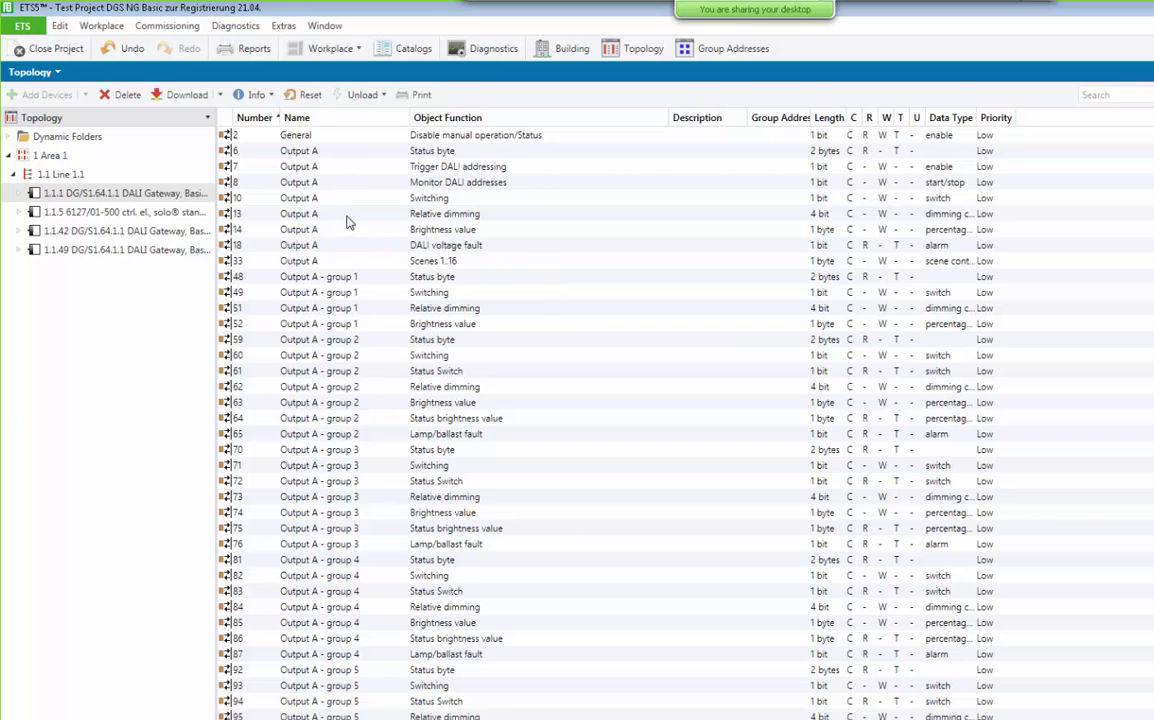
pyautogui.scroll(-4, 352, 222)
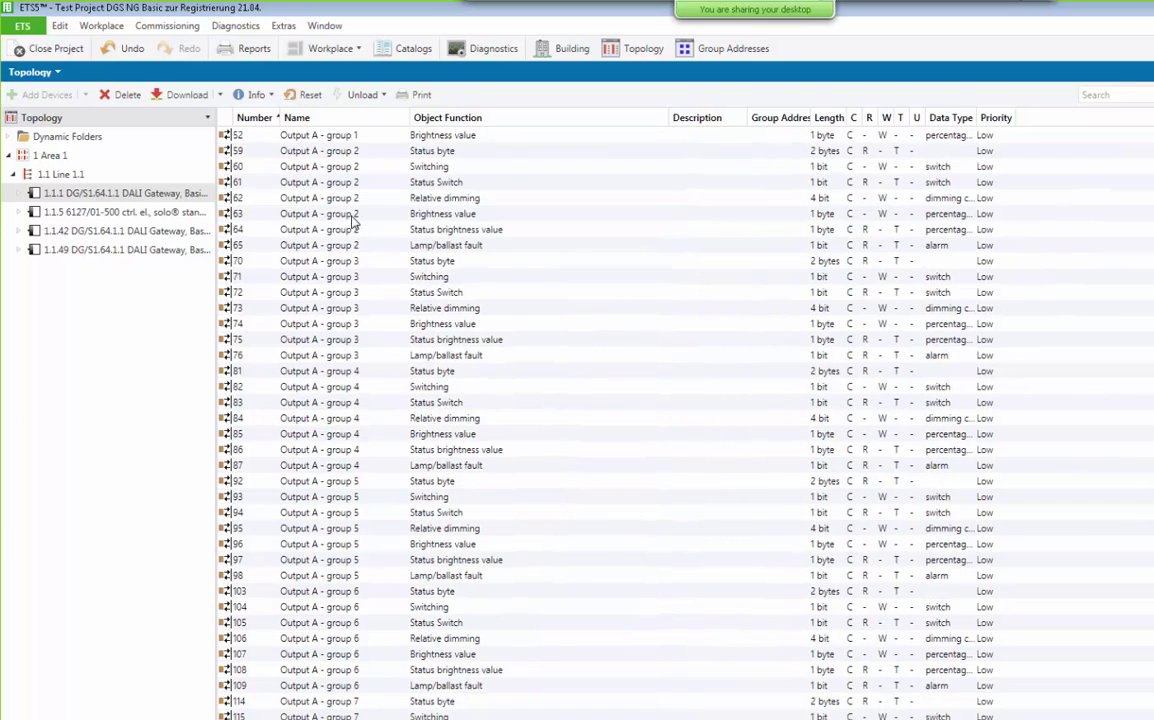
pyautogui.scroll(4, 352, 222)
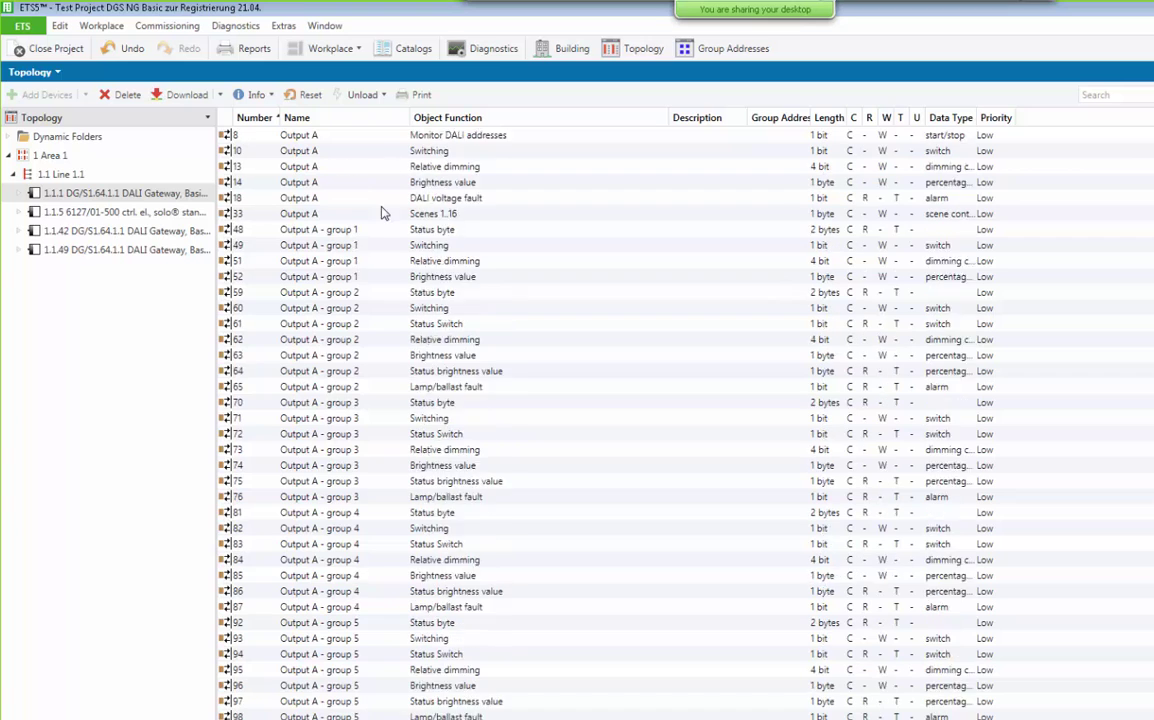
pyautogui.scroll(1, 381, 213)
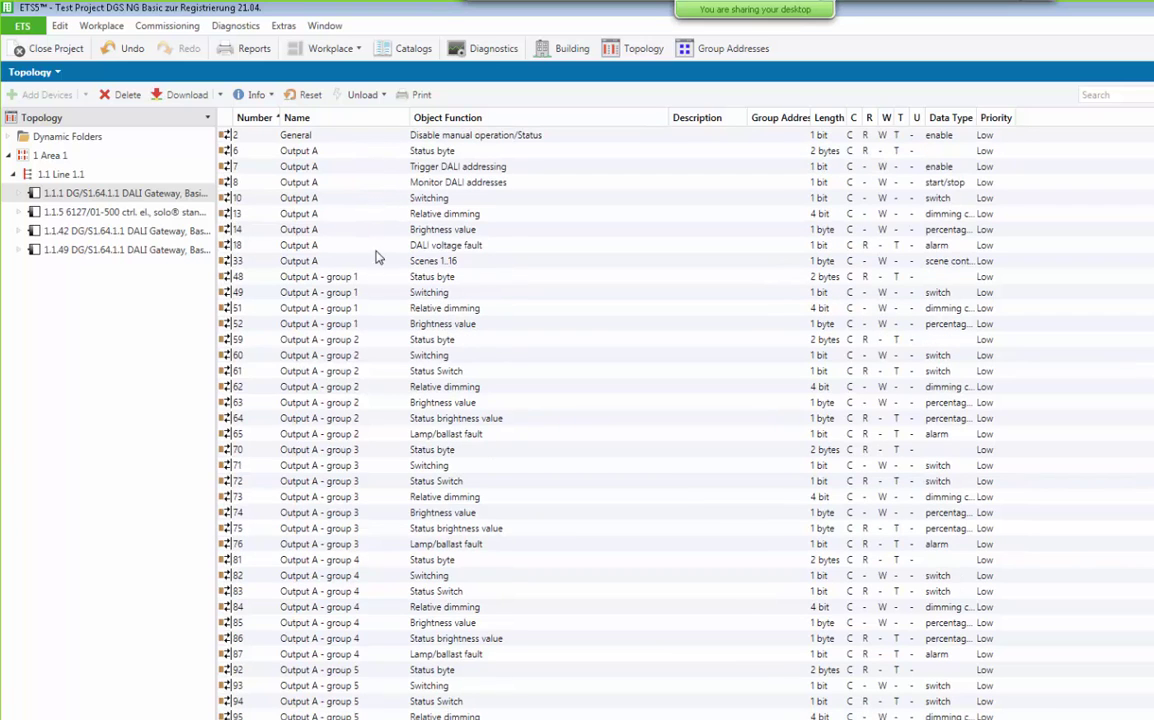
pyautogui.scroll(-6, 390, 352)
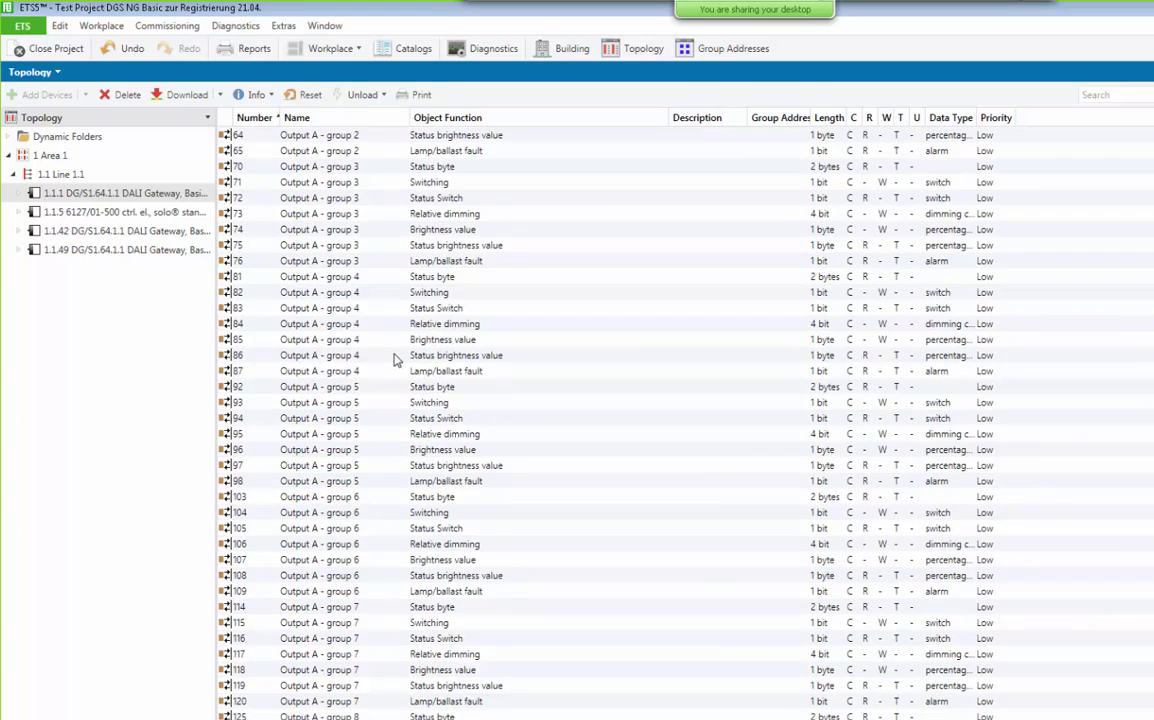
pyautogui.scroll(-10, 395, 358)
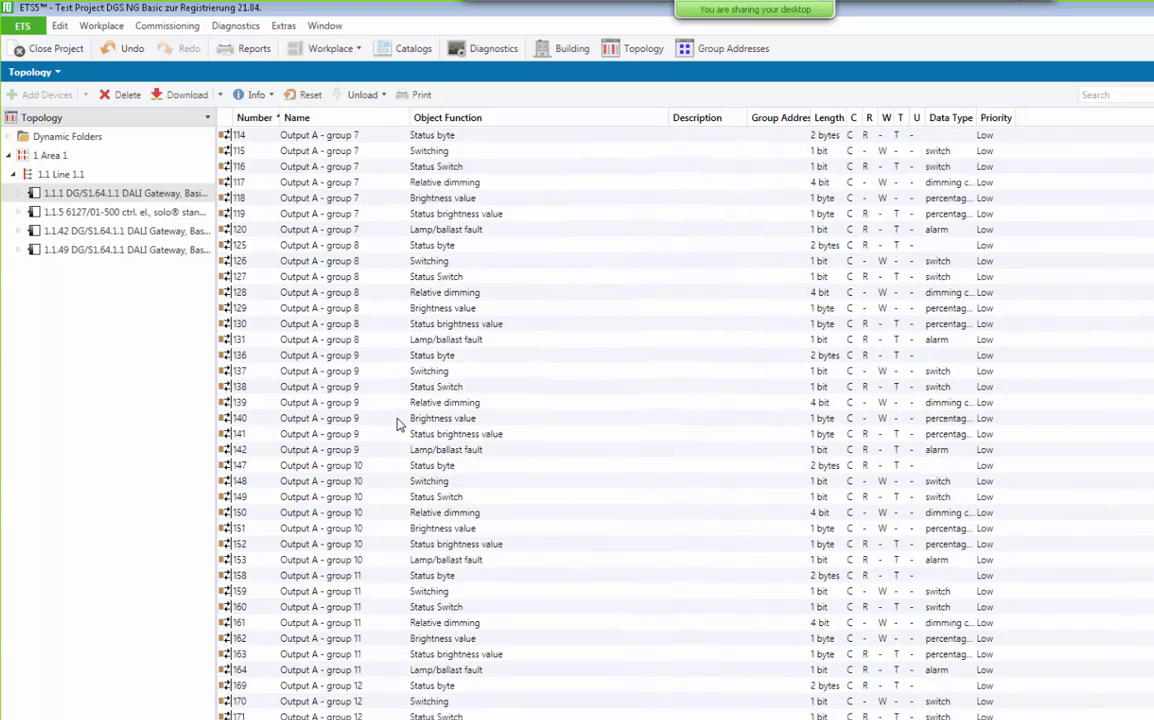
pyautogui.scroll(-14, 397, 424)
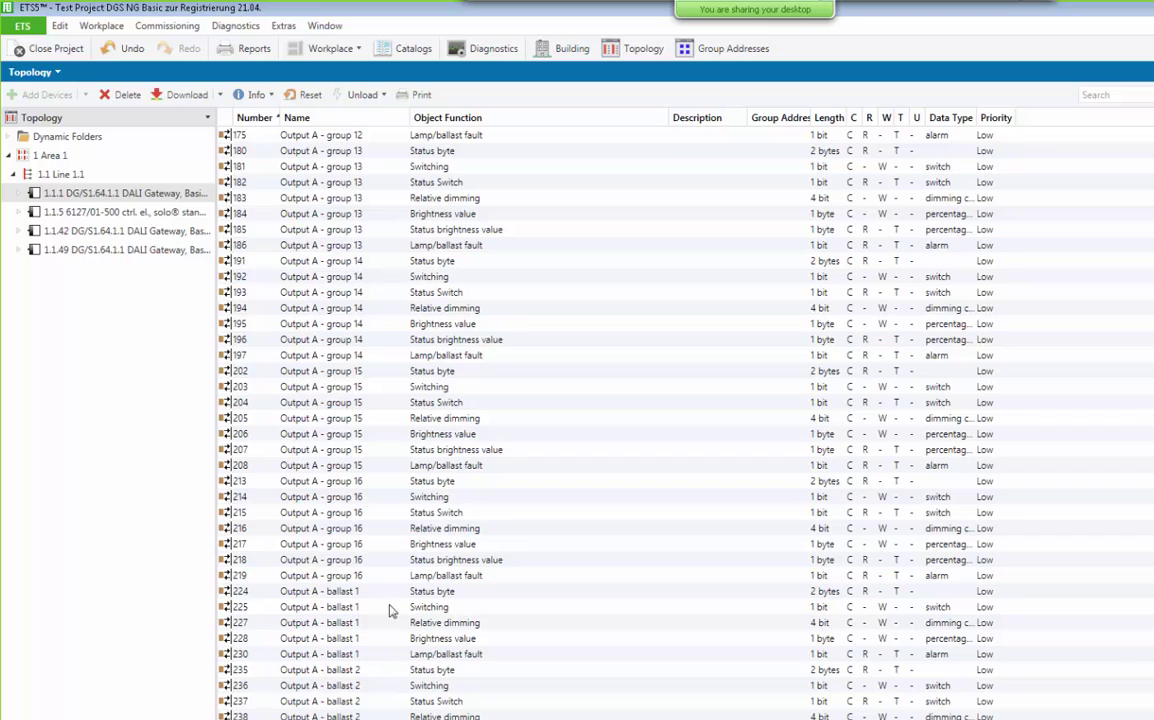
pyautogui.click(424, 607)
pyautogui.click(457, 623)
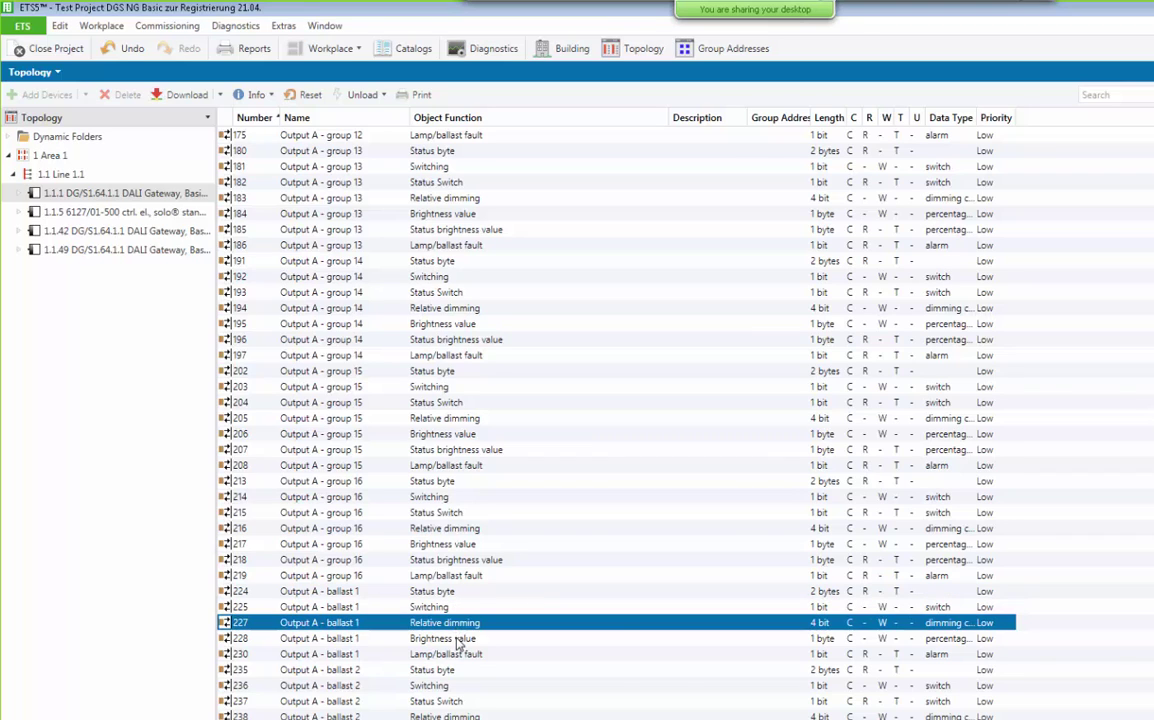
pyautogui.click(462, 640)
pyautogui.click(469, 656)
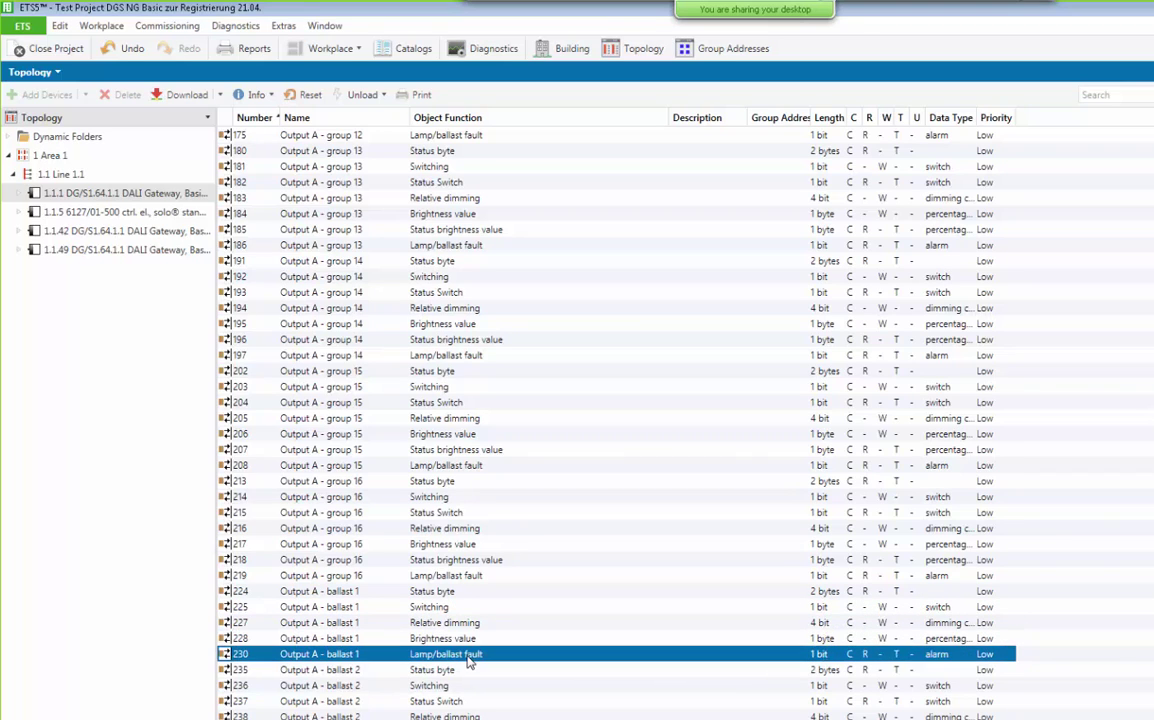
pyautogui.click(461, 670)
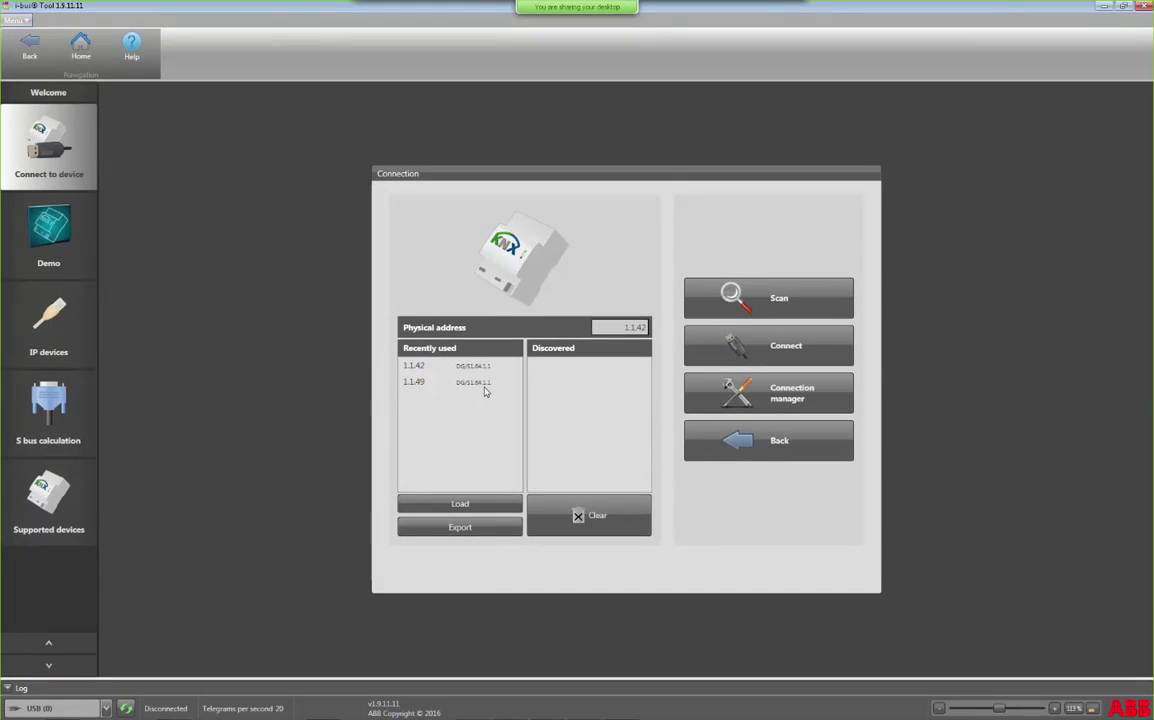
# Connect to the gateway at 1.1.42 and request configuration mode, accepting the interference warning
pyautogui.click(624, 328)
pyautogui.click(754, 350)
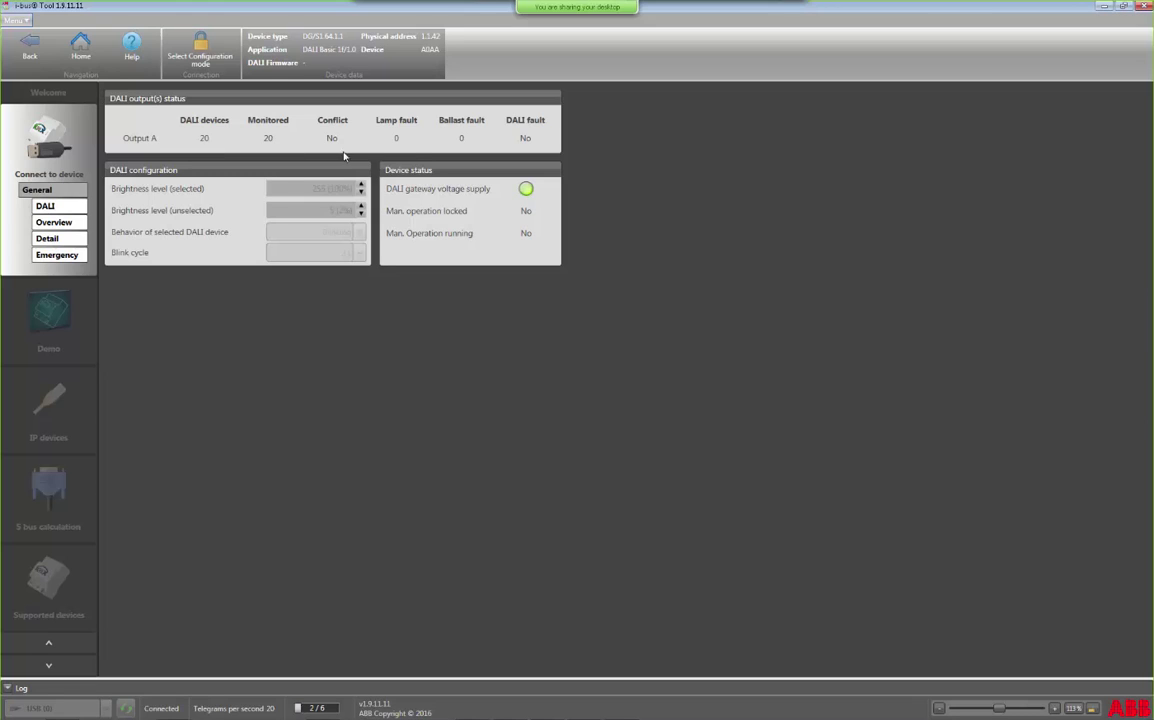
pyautogui.click(207, 57)
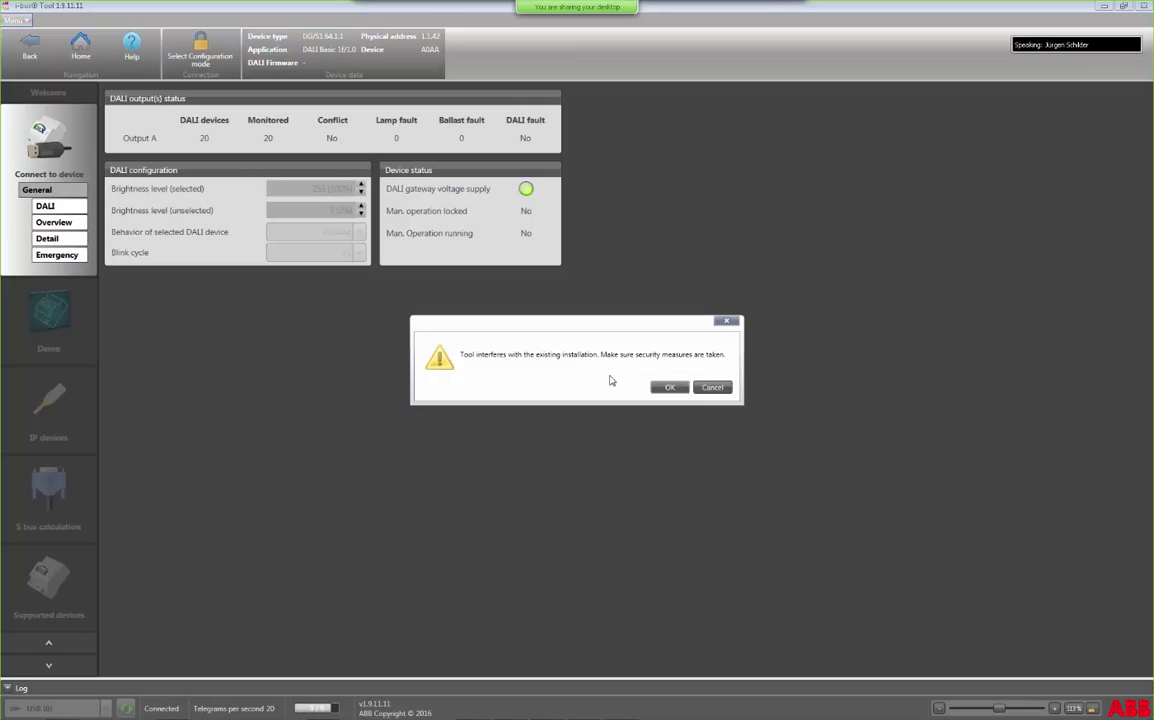
pyautogui.click(662, 392)
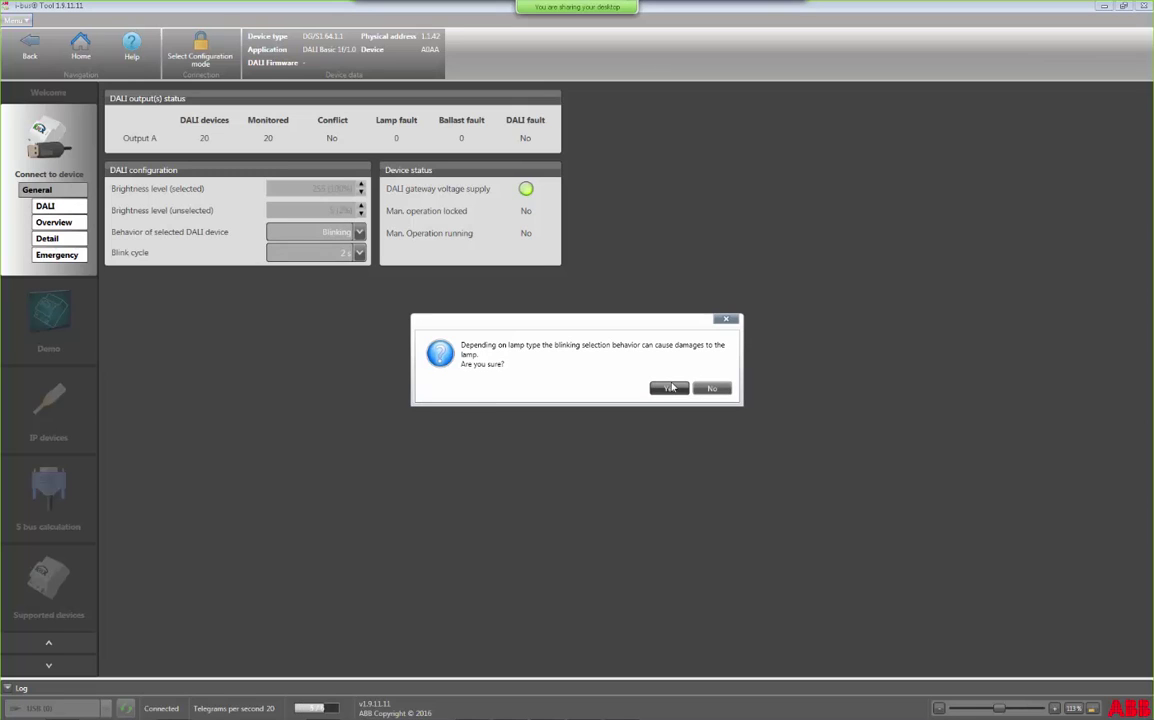
# Confirm the blinking prompt and keep Blinking as the selected-device behaviour
pyautogui.click(670, 388)
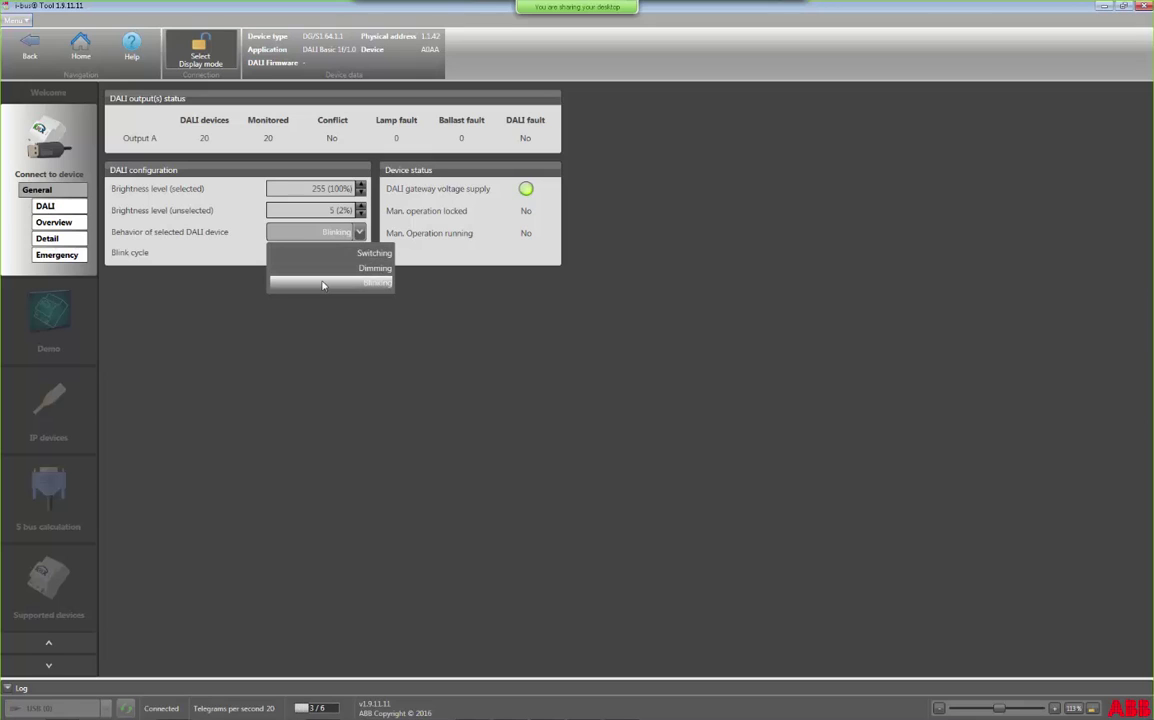
pyautogui.click(323, 284)
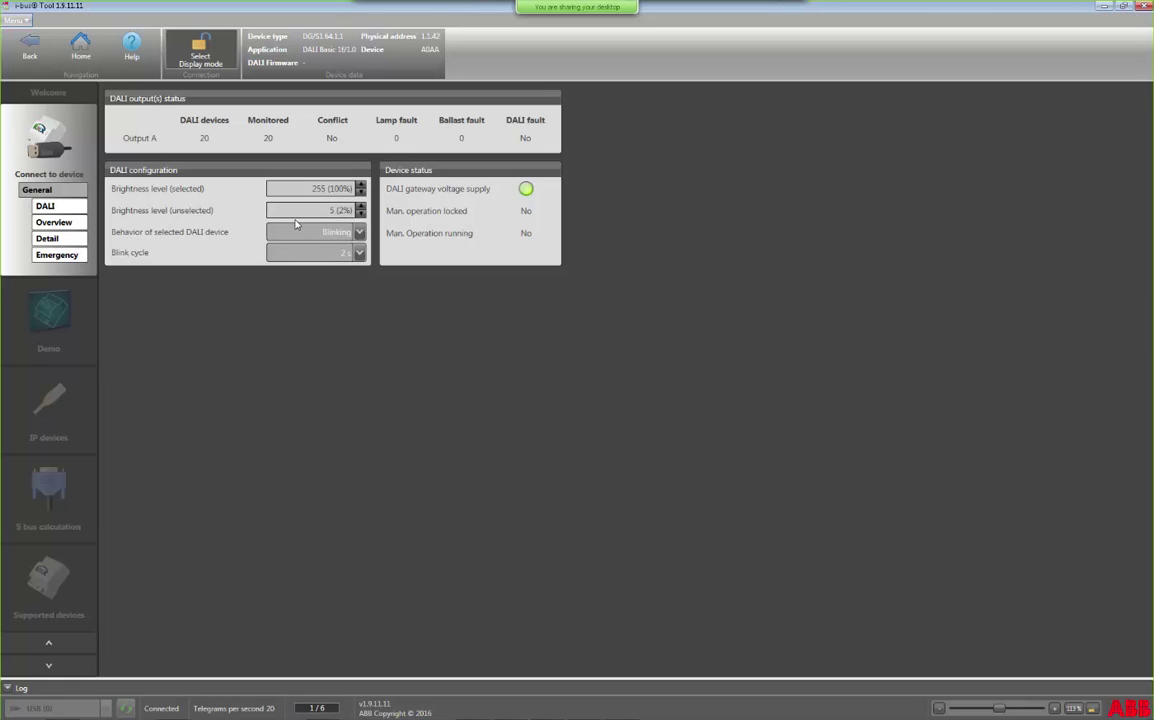
# Show output A's DALI overview, enlarge the lamp grid, and select lamp 1 to identify it
pyautogui.click(46, 206)
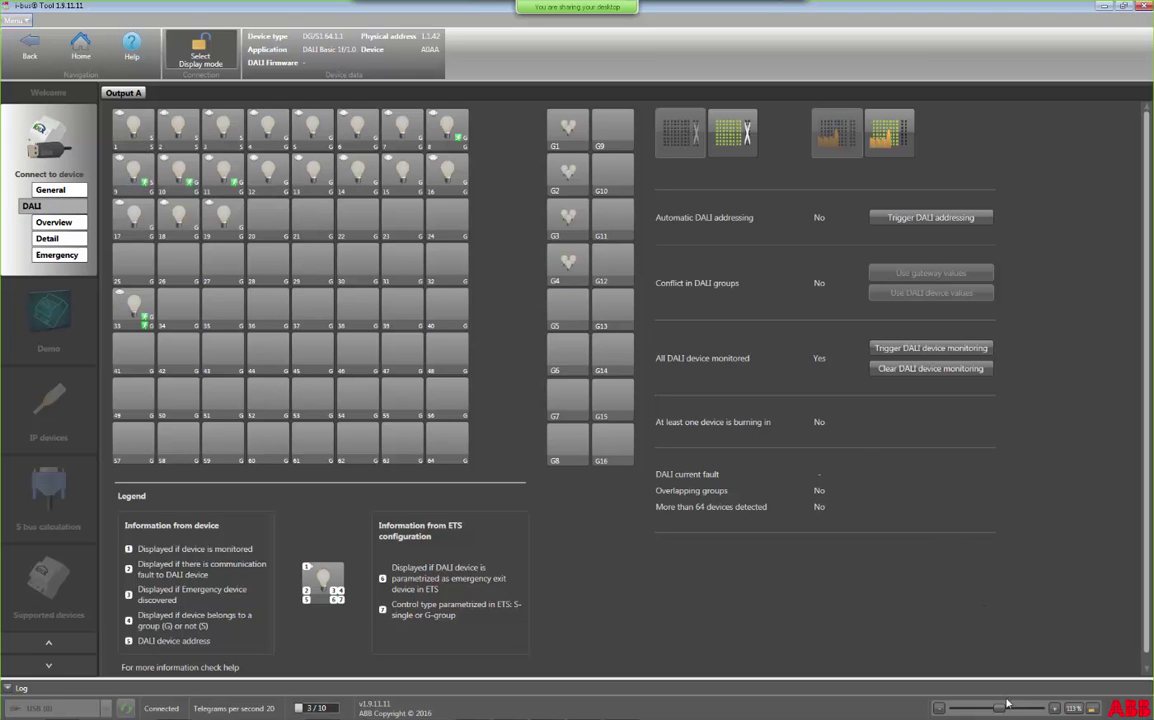
pyautogui.moveTo(1005, 712); pyautogui.dragTo(1068, 716)
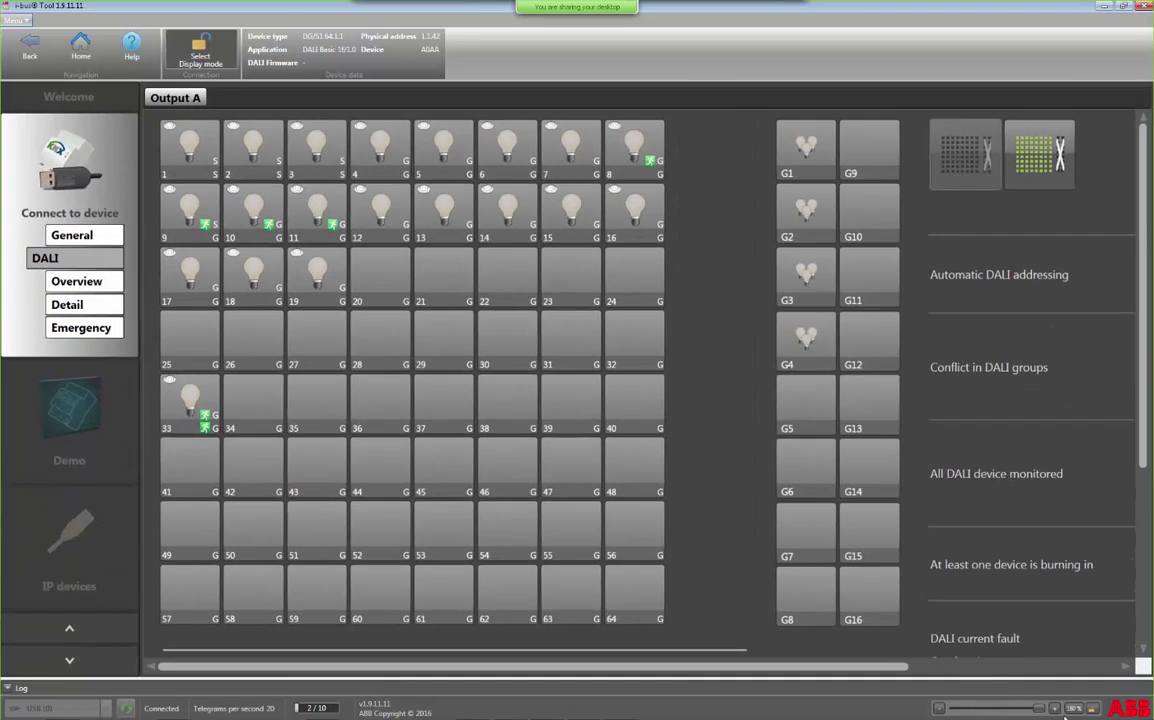
pyautogui.click(186, 145)
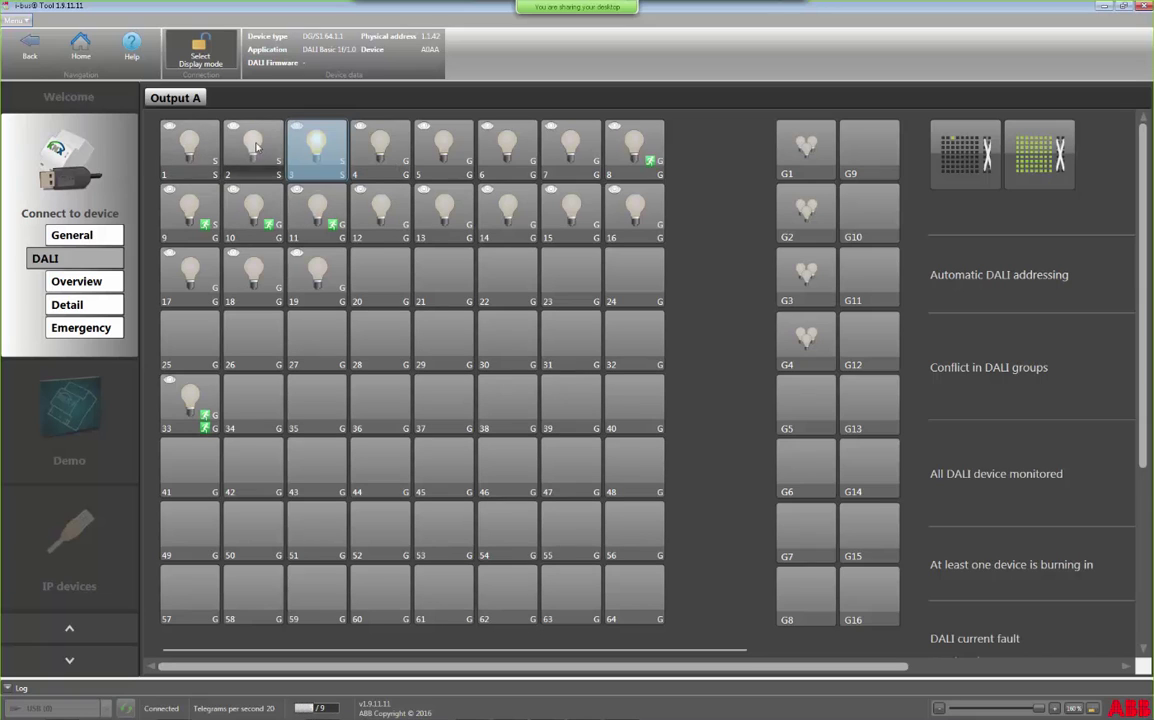
# Switch on Room 2-232's lamps and move lamp 13 into the Room 2-232 group
pyautogui.click(395, 157)
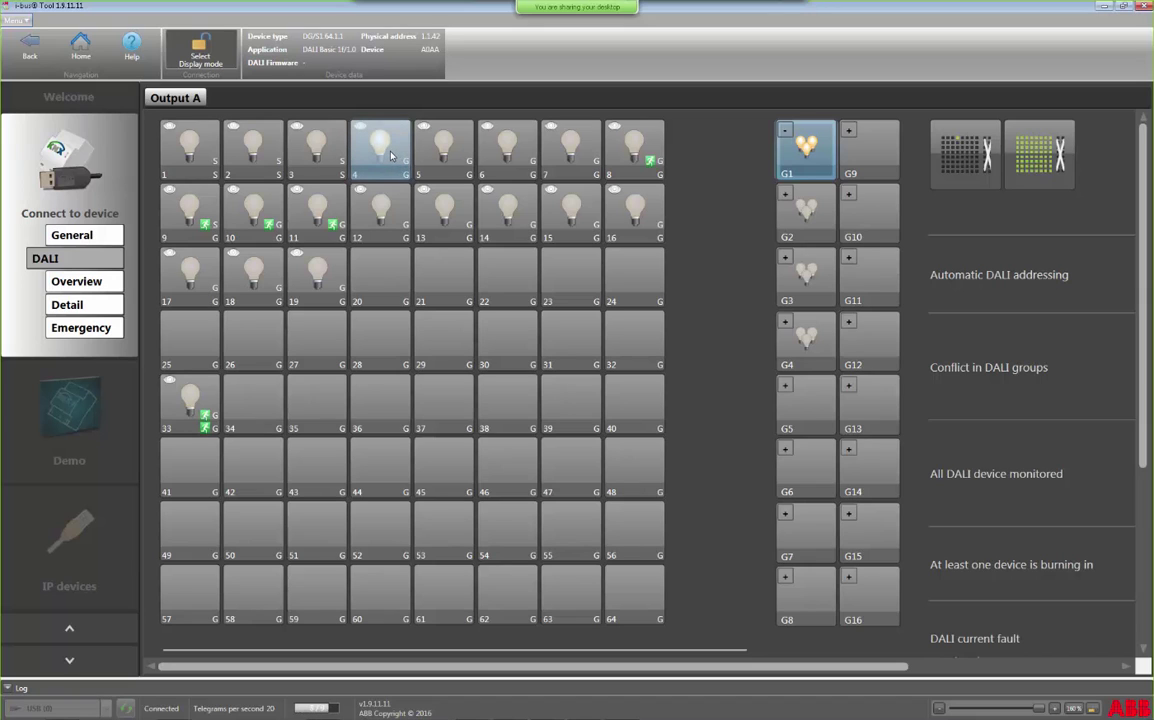
pyautogui.click(798, 150)
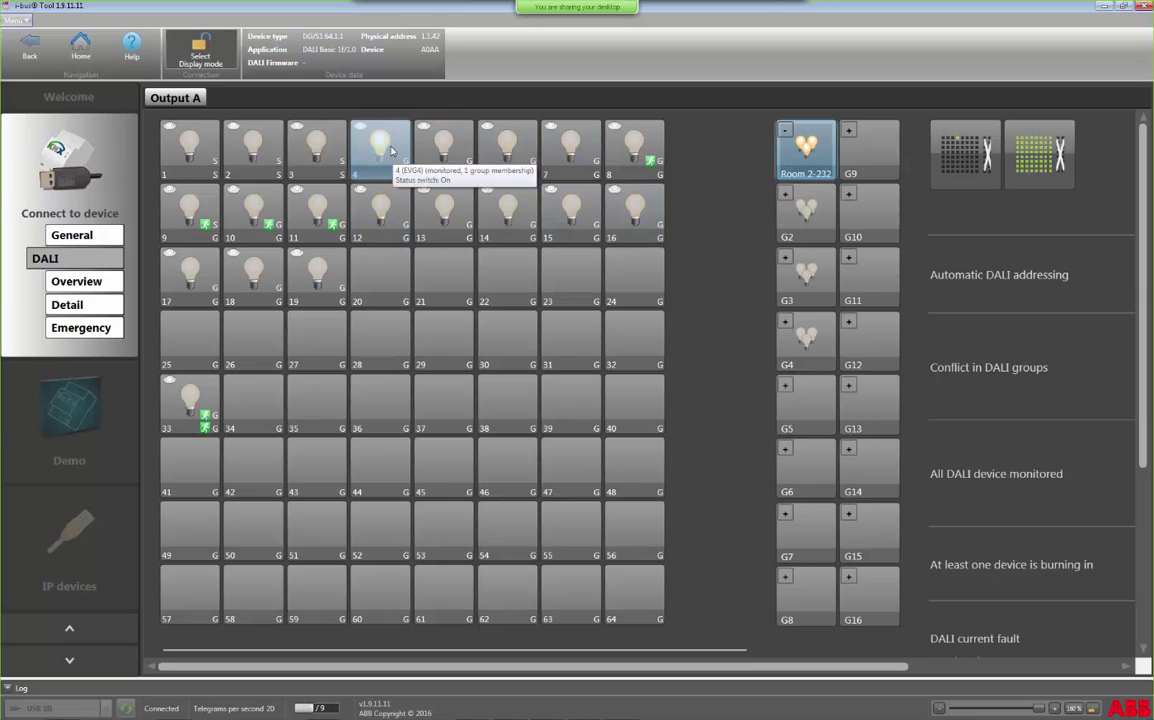
pyautogui.click(812, 150)
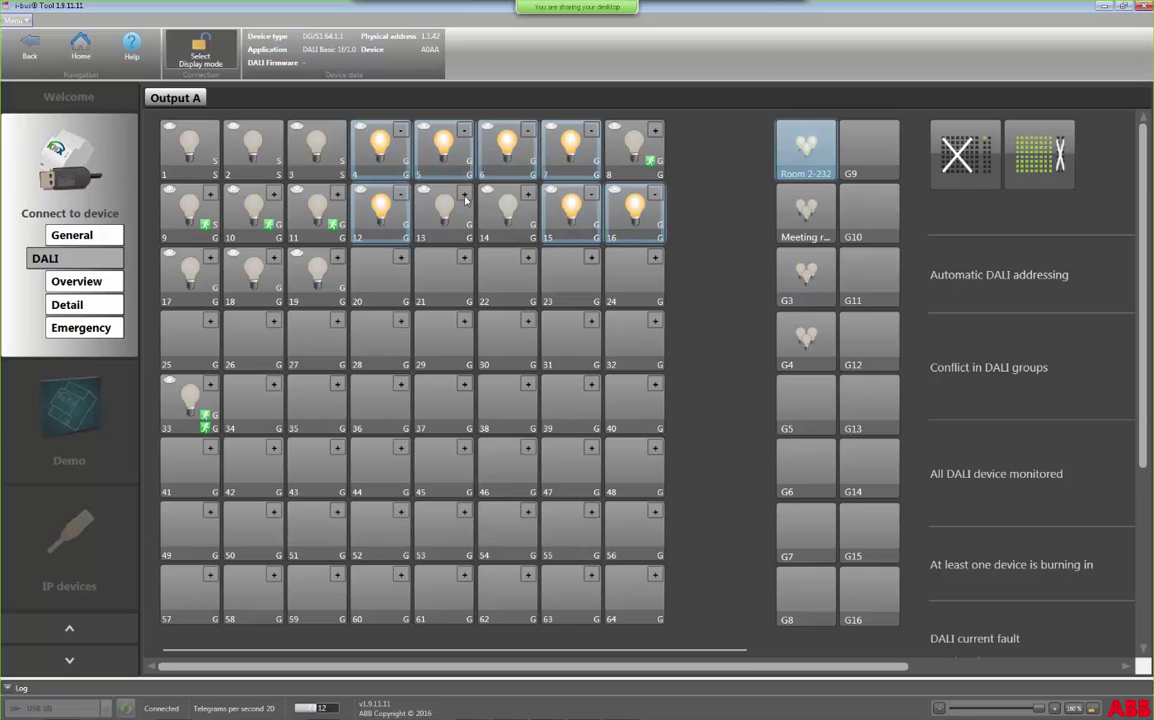
pyautogui.click(421, 180)
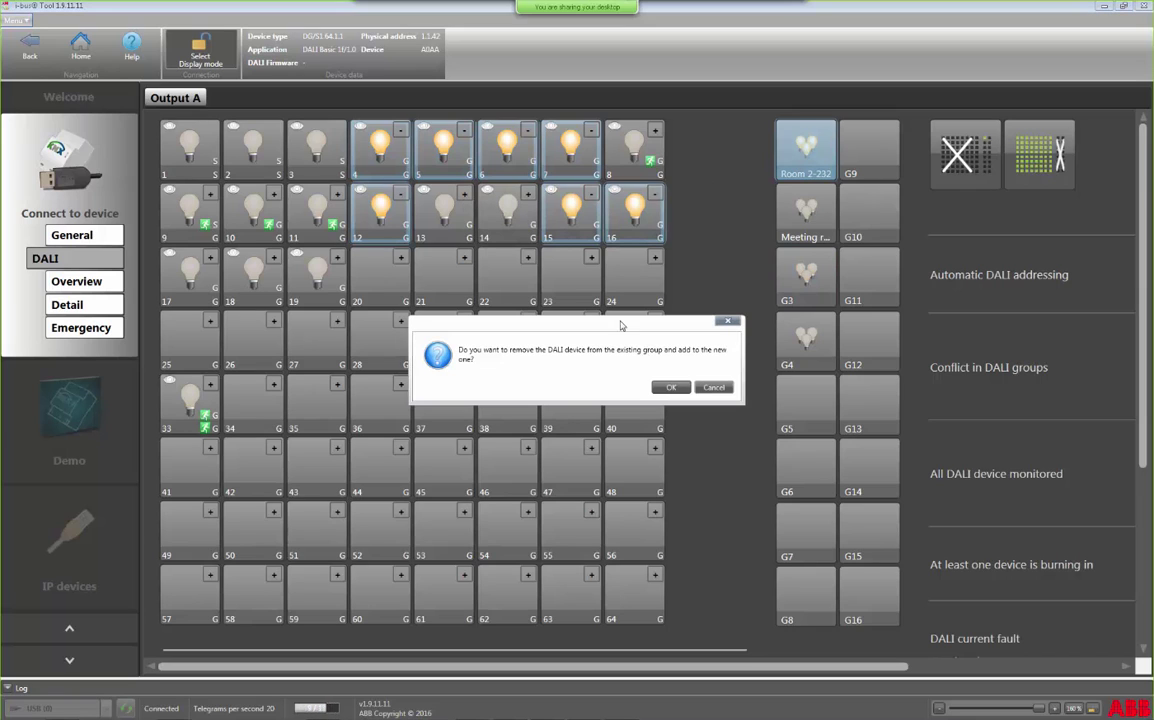
pyautogui.click(674, 388)
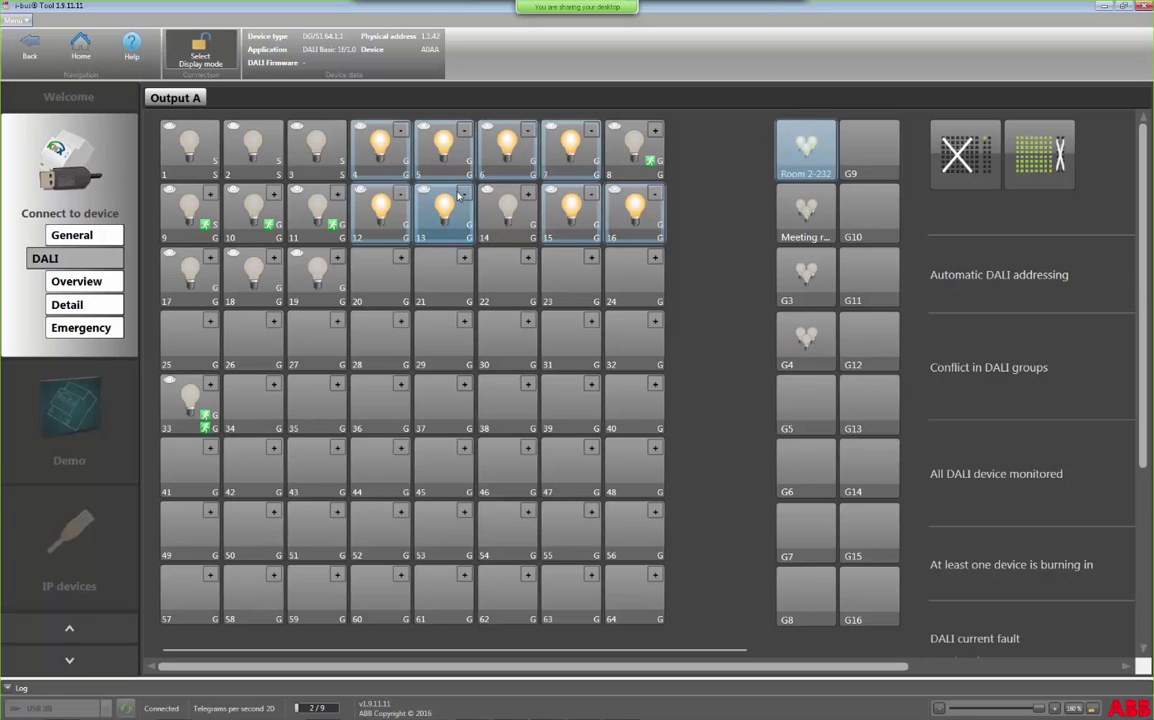
# Remove lamp 19 from the Meeting room group, leaving it ungrouped
pyautogui.click(806, 212)
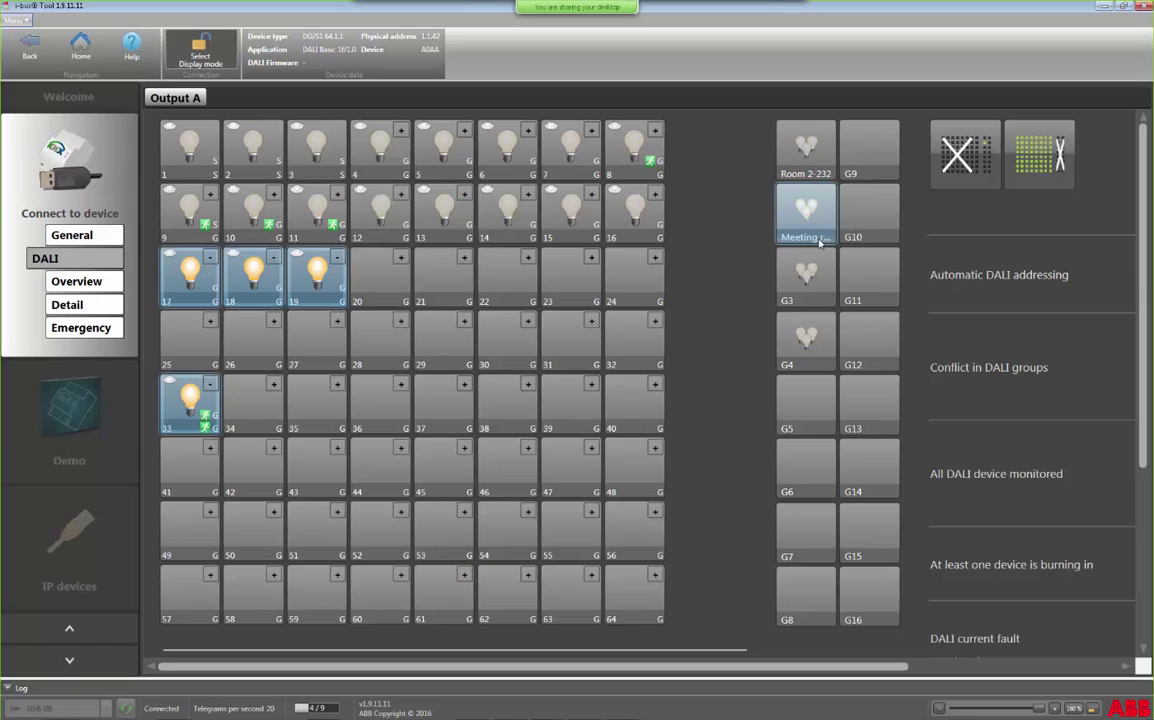
pyautogui.click(337, 258)
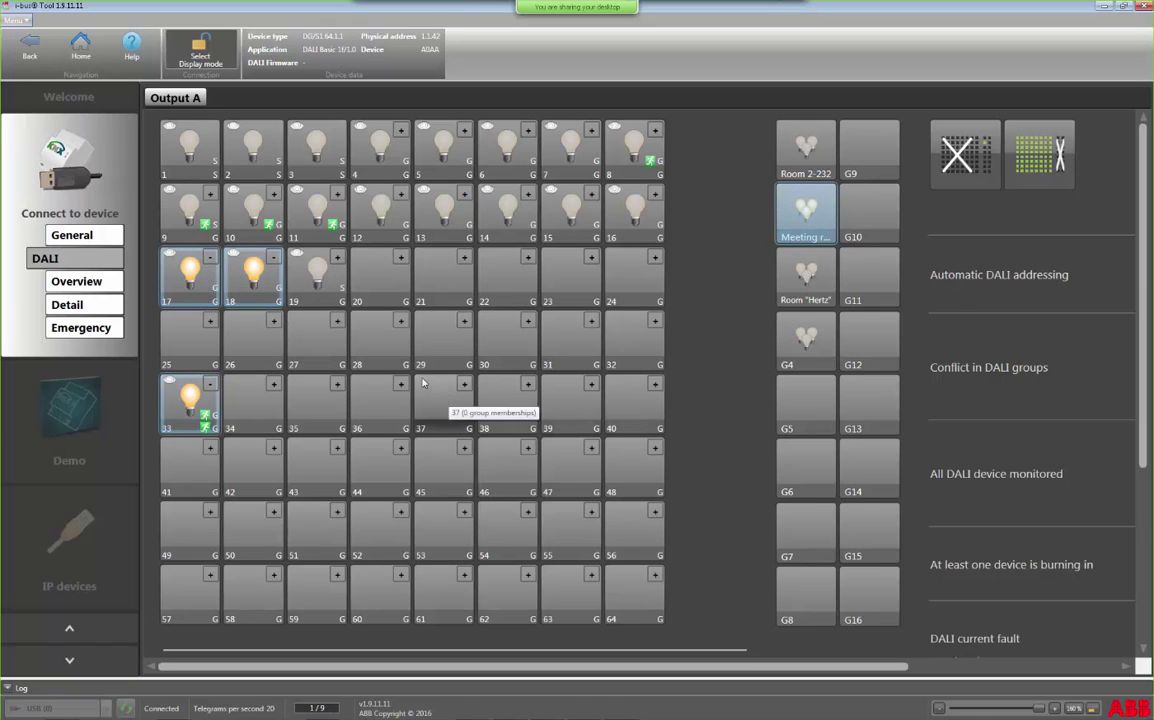
pyautogui.click(245, 268)
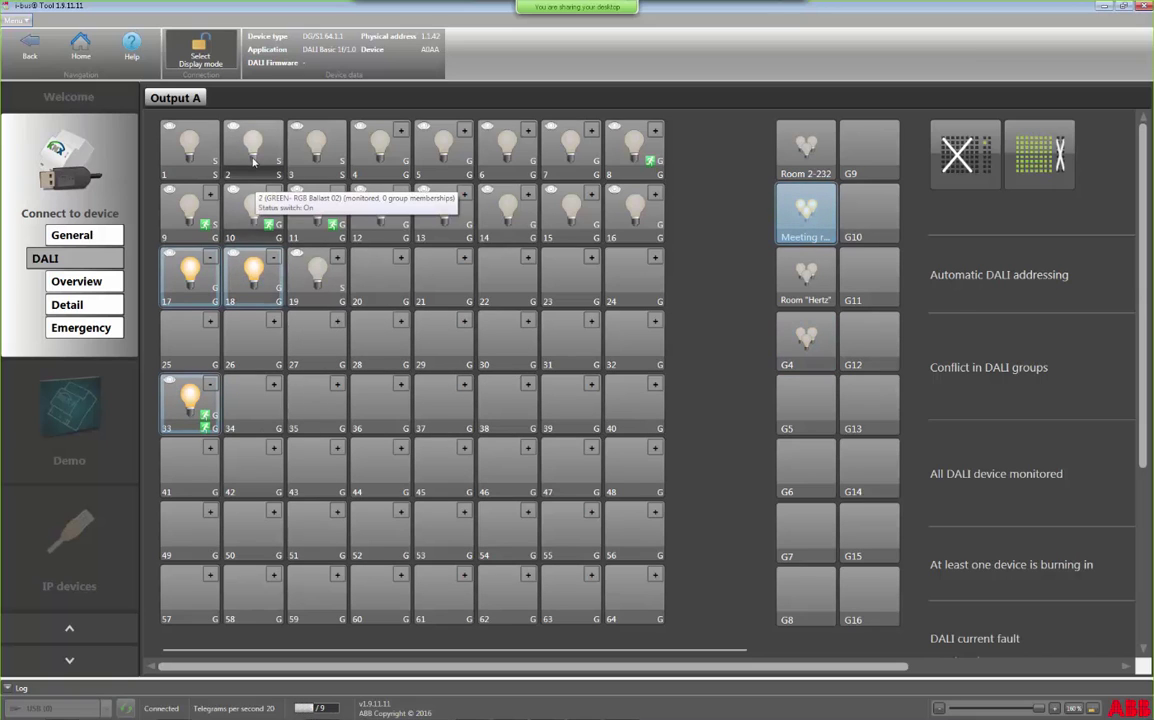
# Drag lamp tiles onto devices and groups, then zoom out to 125% to show the status panel
pyautogui.click(196, 151)
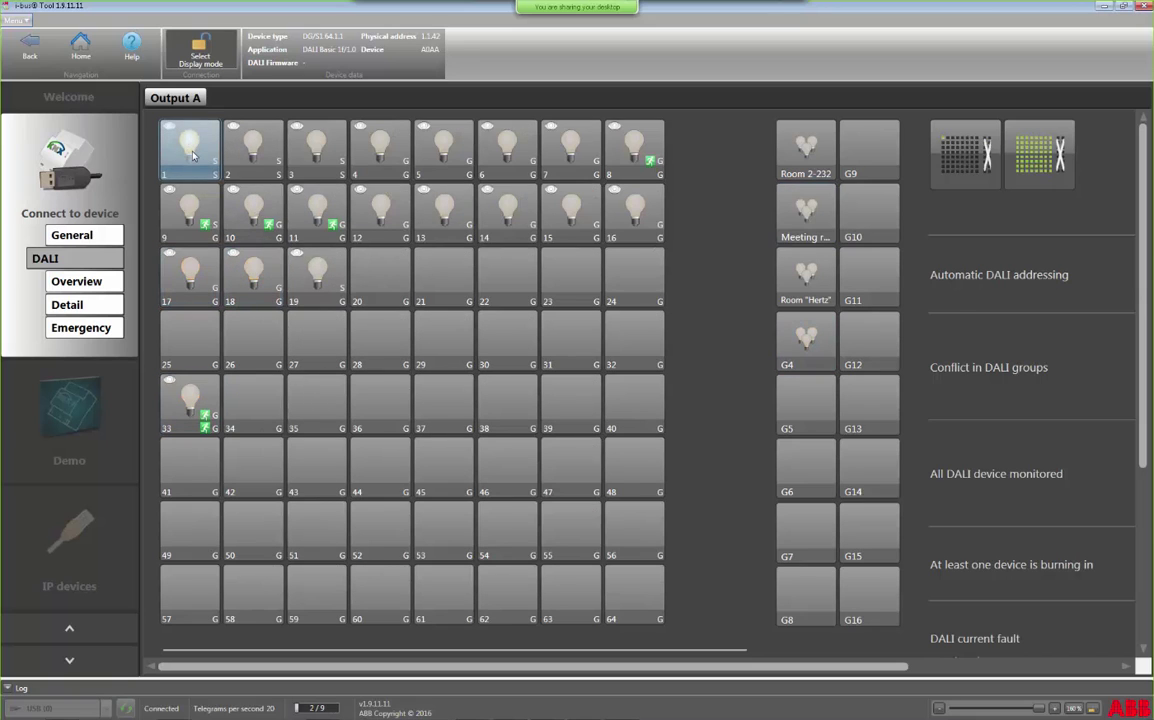
pyautogui.click(254, 147)
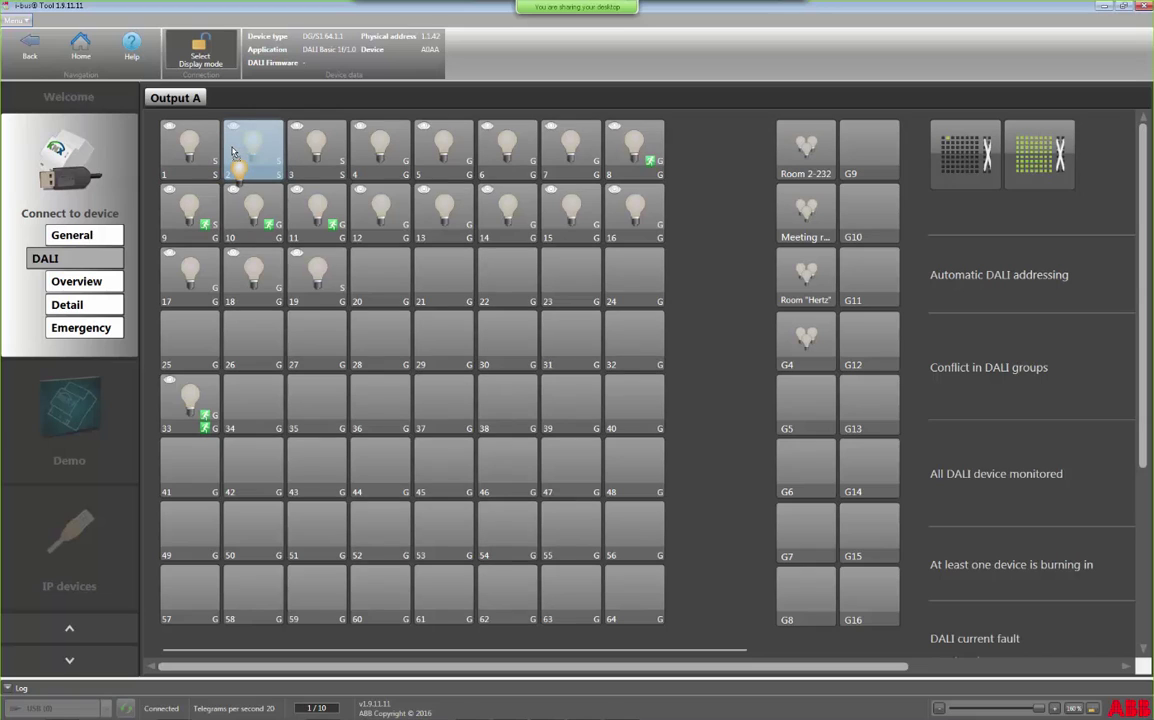
pyautogui.moveTo(232, 150); pyautogui.dragTo(178, 142)
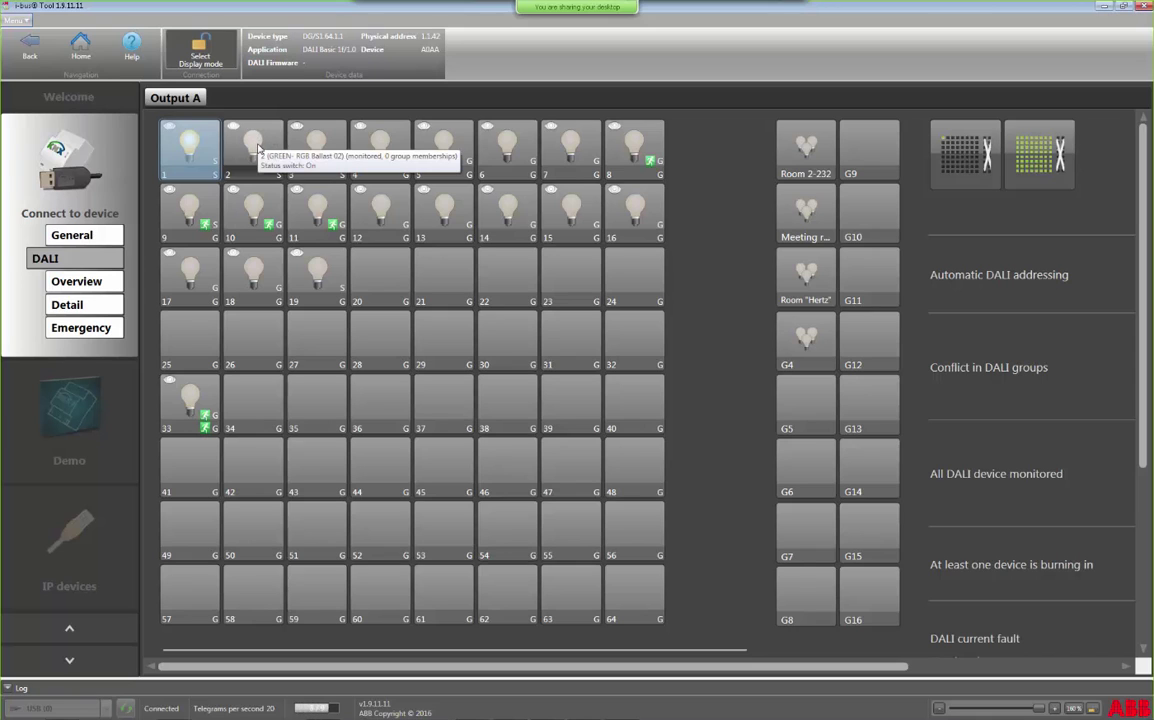
pyautogui.moveTo(409, 217); pyautogui.dragTo(575, 212)
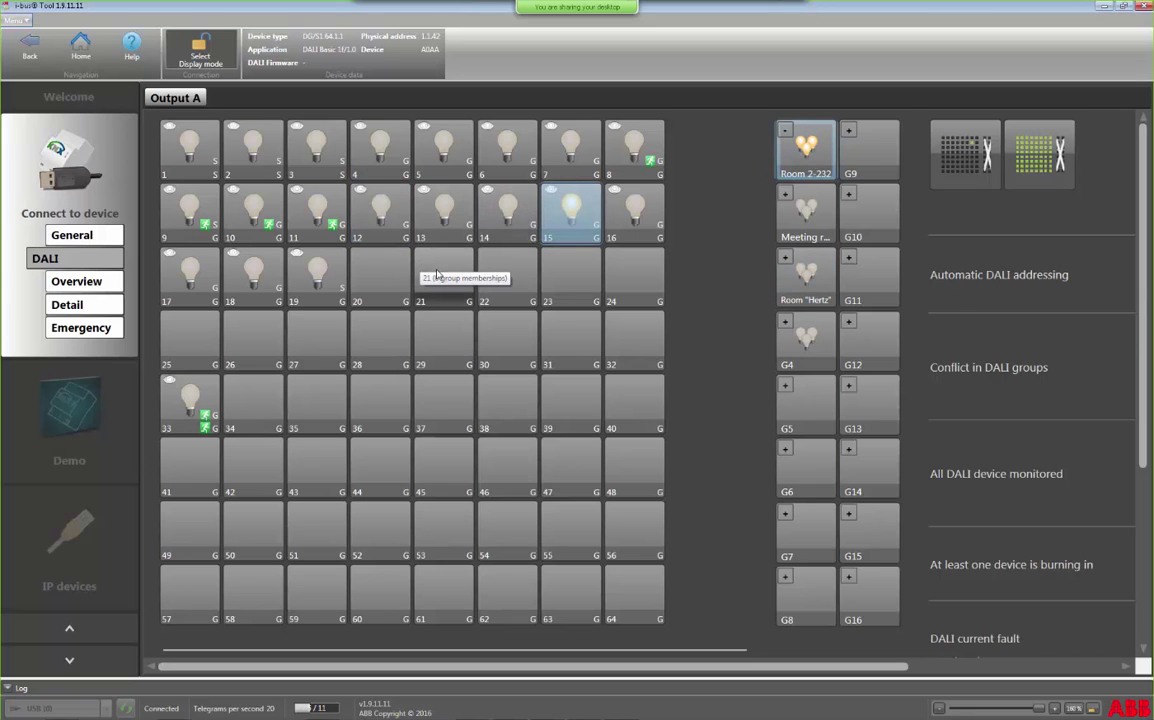
pyautogui.scroll(-3, 845, 320)
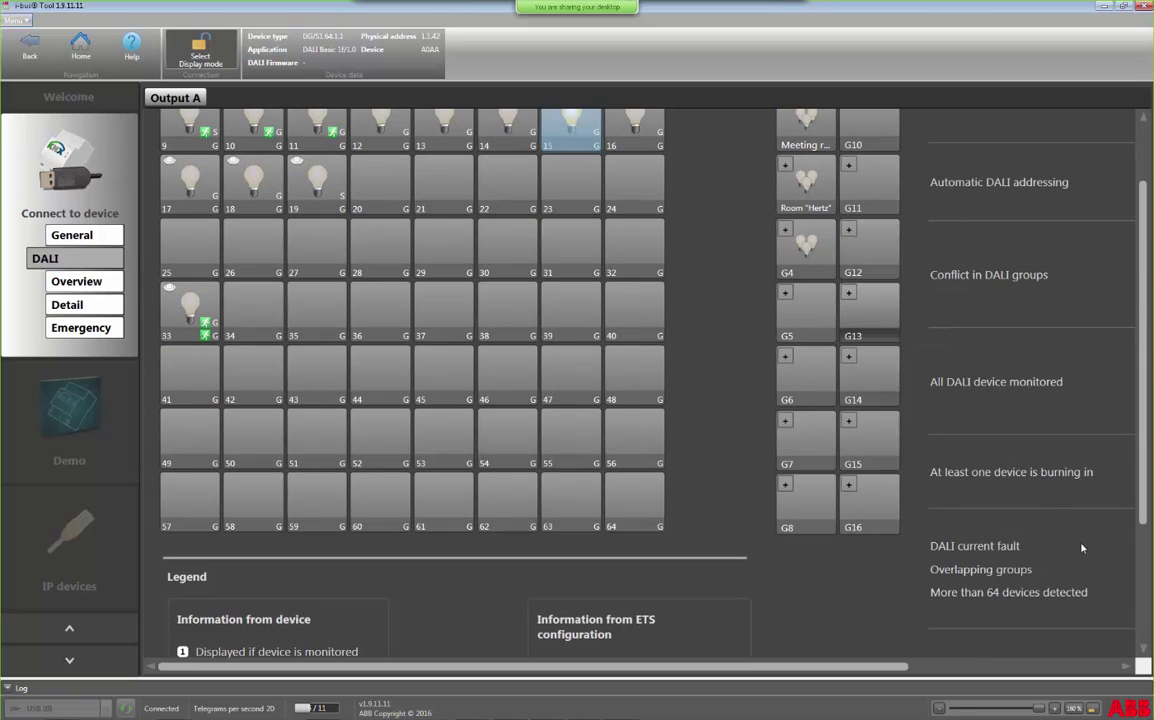
pyautogui.moveTo(1040, 711); pyautogui.dragTo(1010, 709)
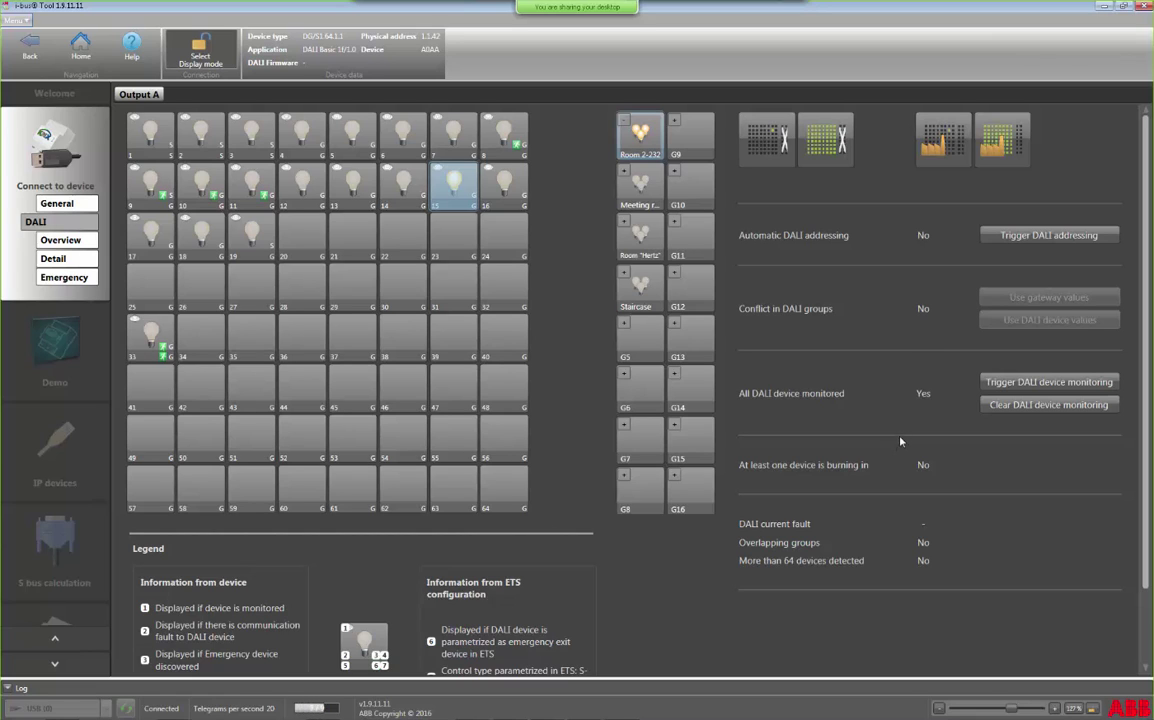
# Monitor all DALI devices, review the overview, then show Detail for group 1 Room 2-232
pyautogui.click(986, 383)
pyautogui.click(66, 241)
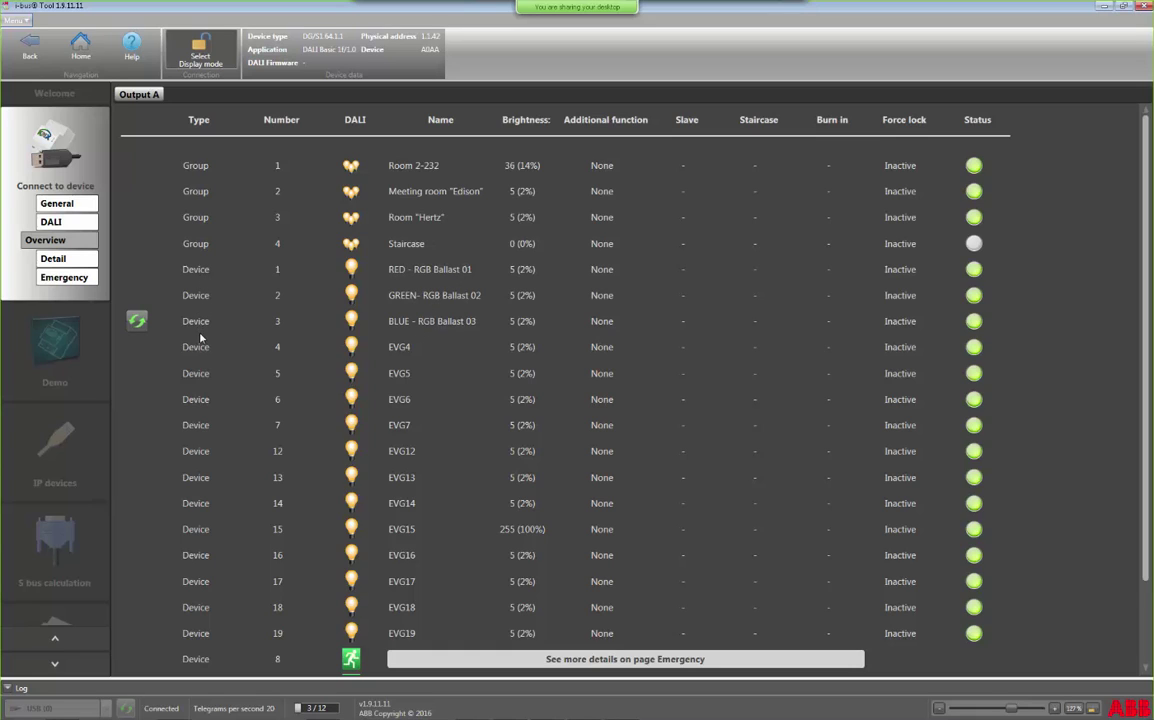
pyautogui.click(55, 258)
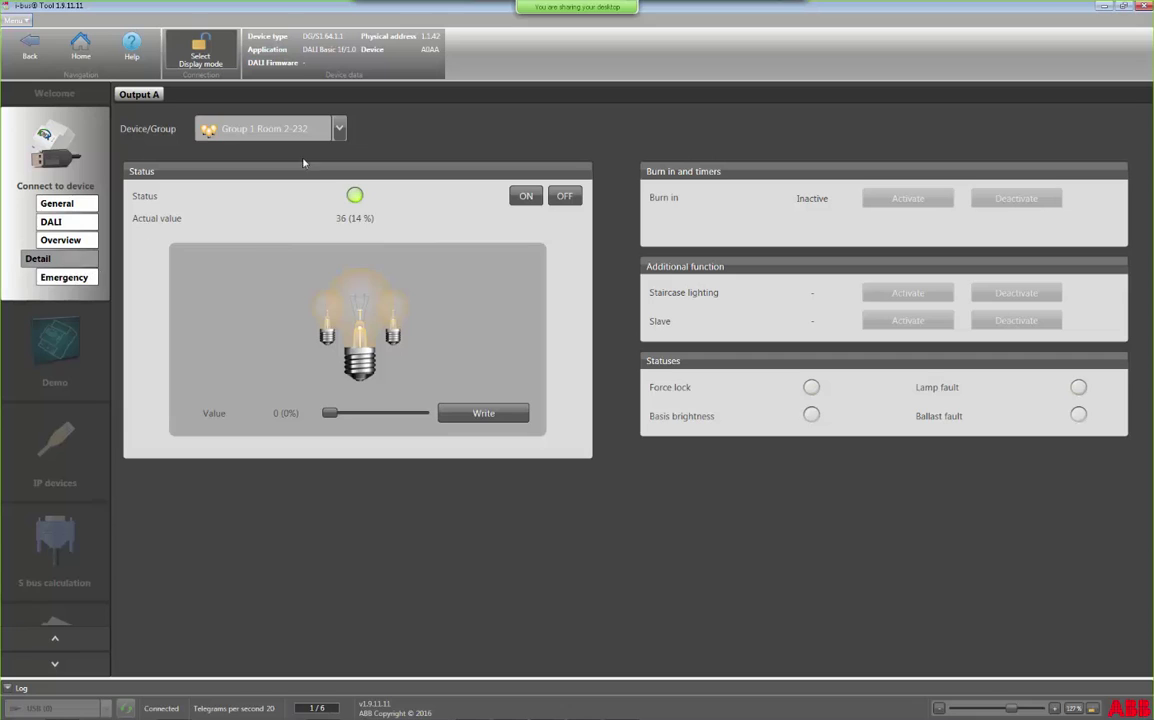
# Switch group Room 2-232 off, then dim it to 214 (83 %)
pyautogui.click(310, 125)
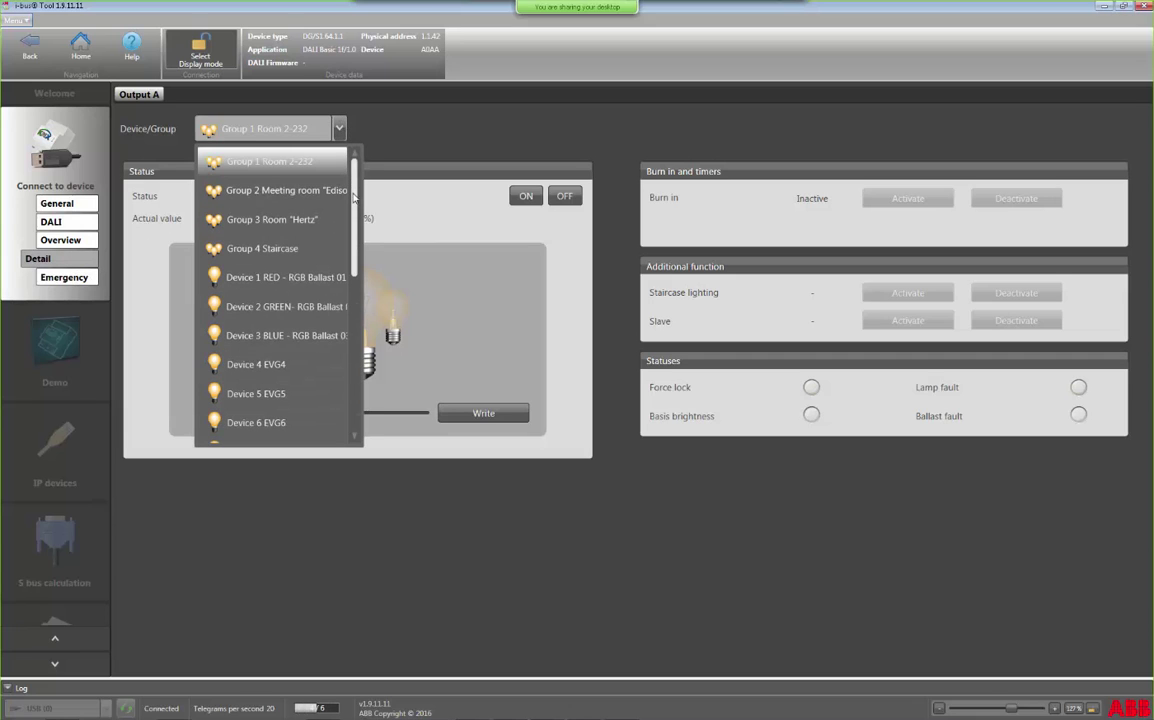
pyautogui.click(310, 161)
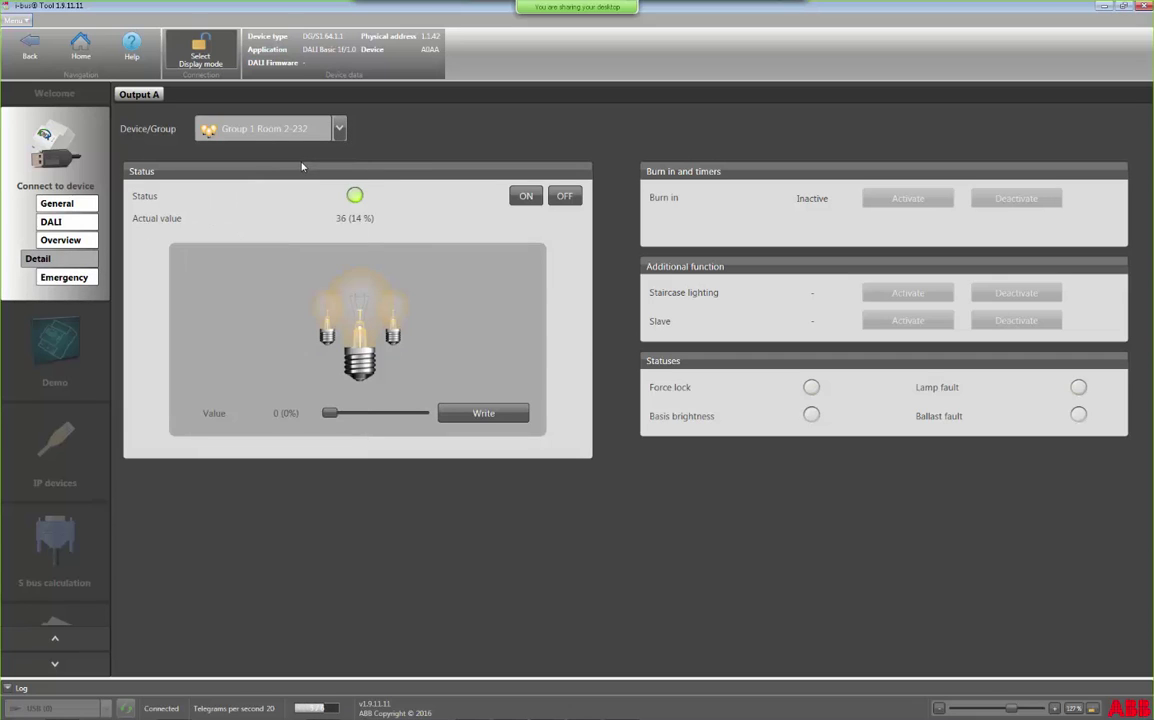
pyautogui.click(566, 196)
pyautogui.moveTo(332, 413); pyautogui.dragTo(406, 416)
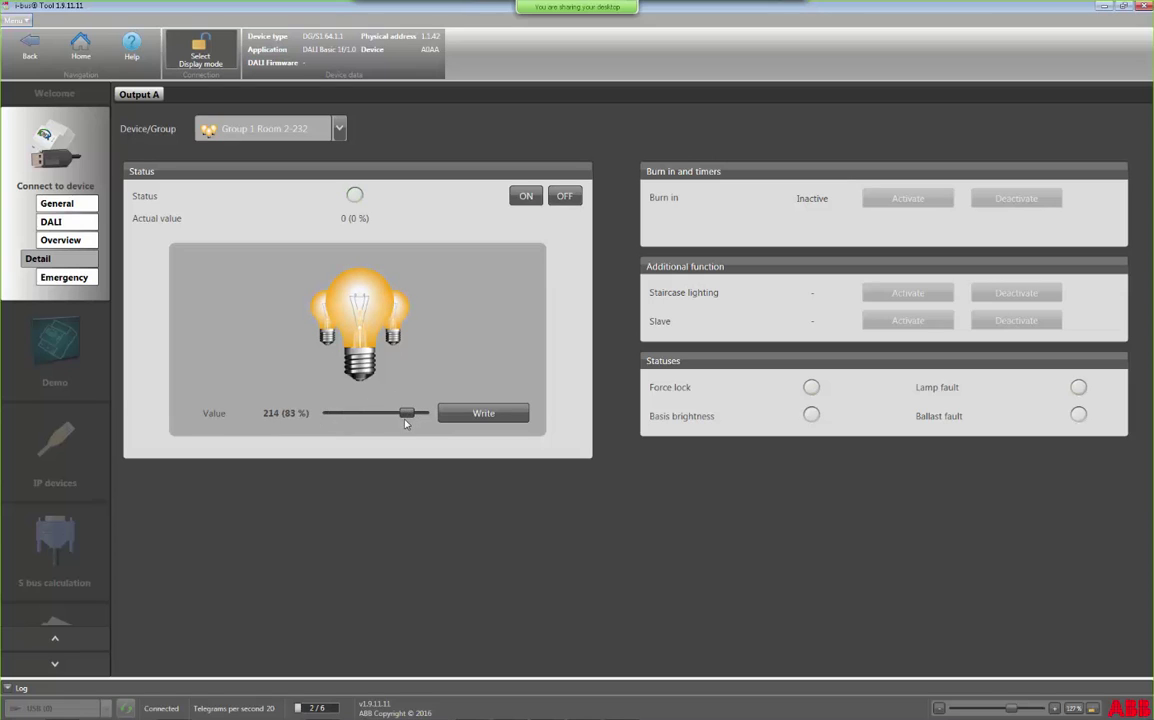
pyautogui.click(478, 414)
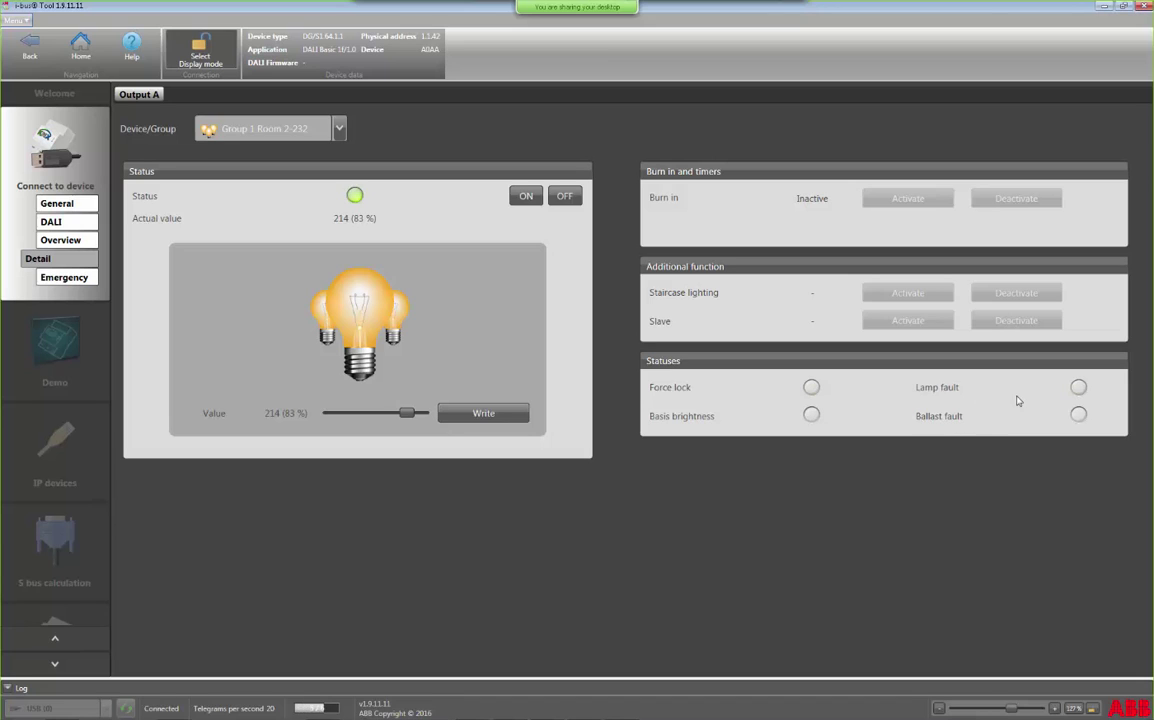
# Select device 1 RED - RGB Ballast 01 and show the Emergency test table
pyautogui.click(339, 131)
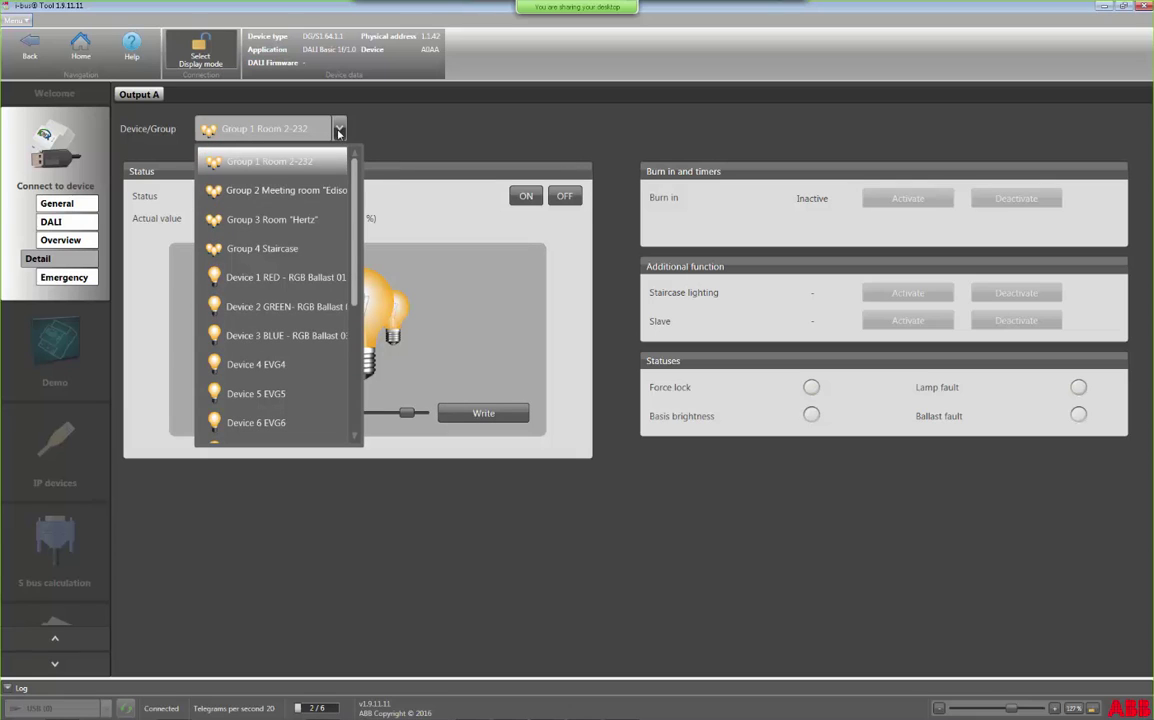
pyautogui.click(288, 277)
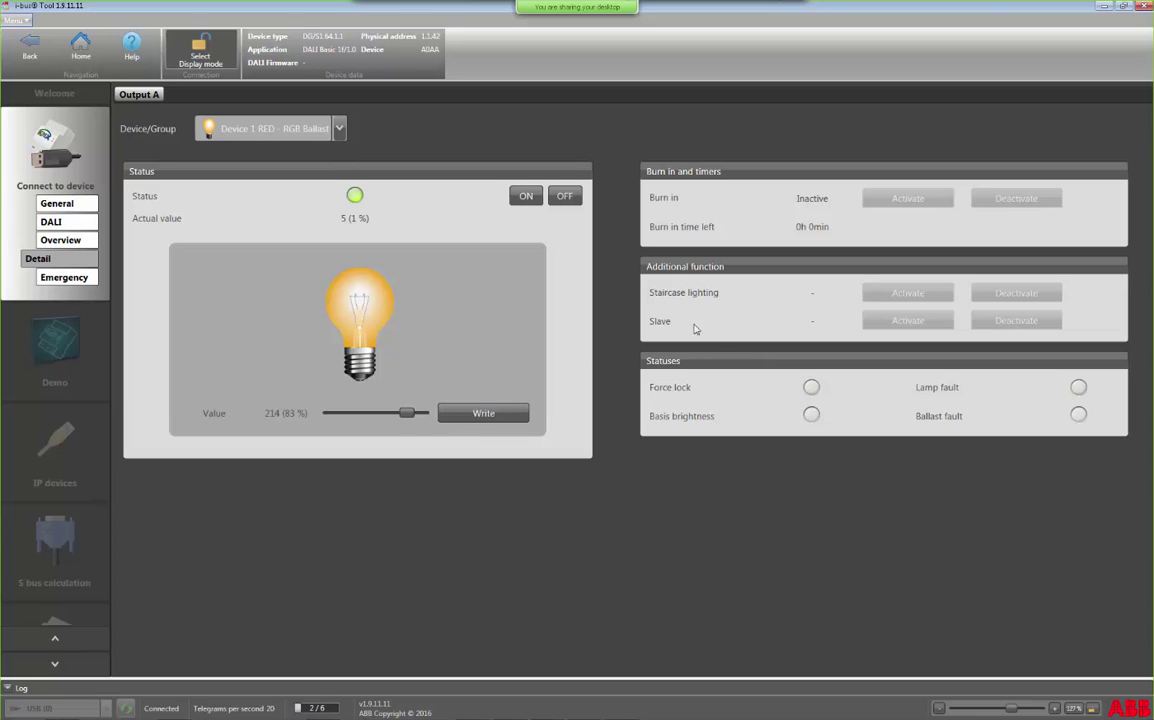
pyautogui.click(70, 279)
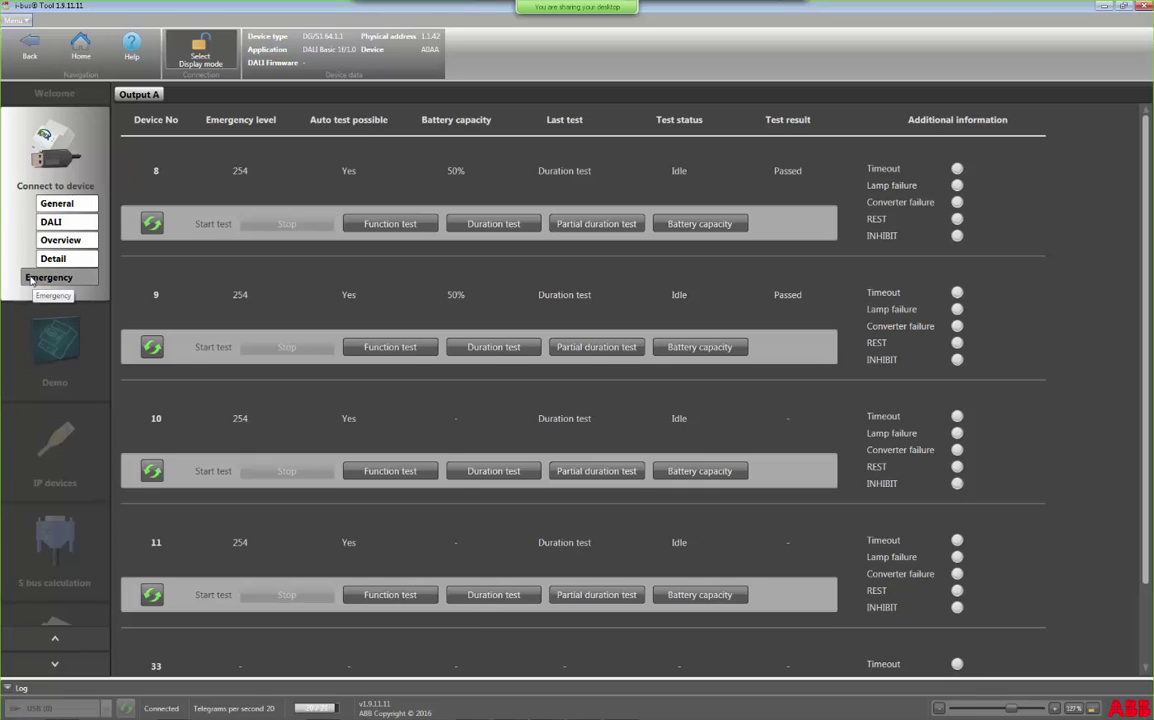
# Stop device 33's pending duration test and go back to the General status page
pyautogui.scroll(-2, 439, 378)
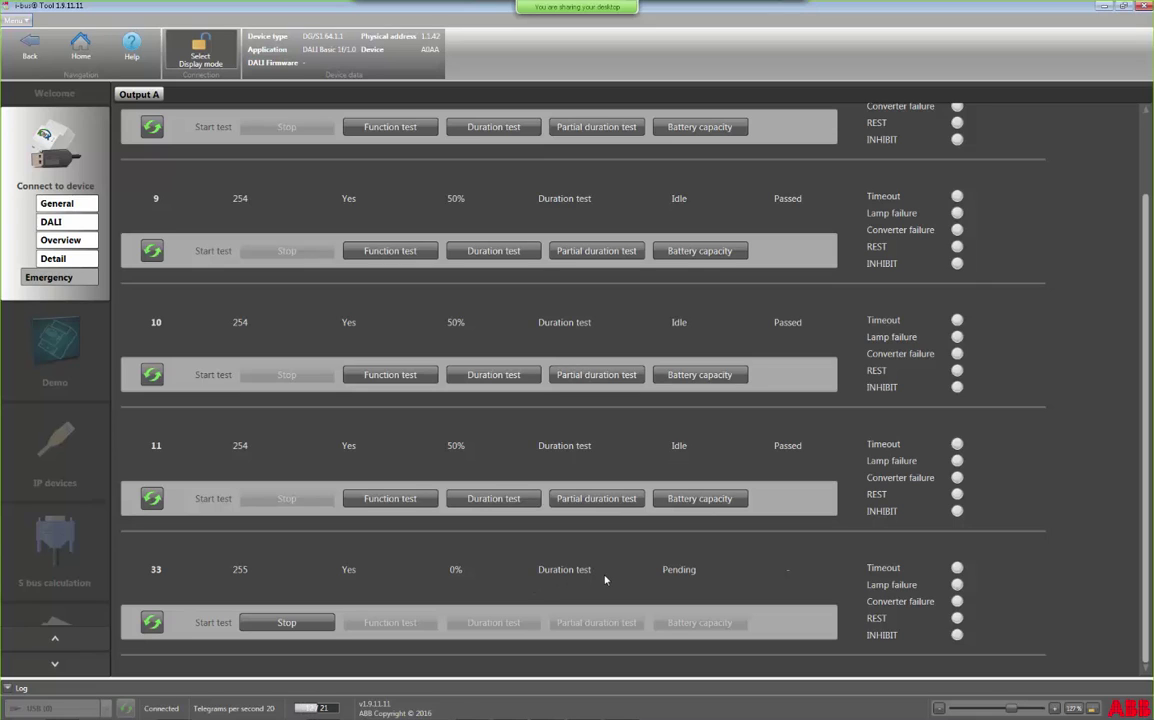
pyautogui.click(288, 622)
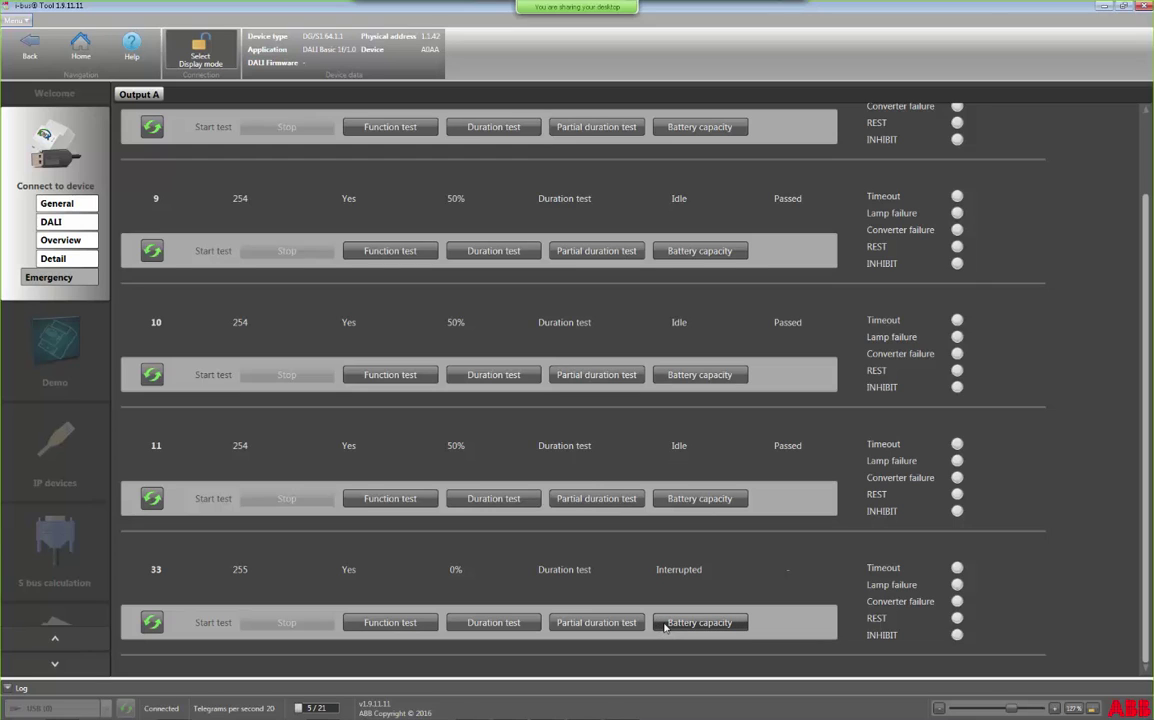
pyautogui.scroll(1, 662, 600)
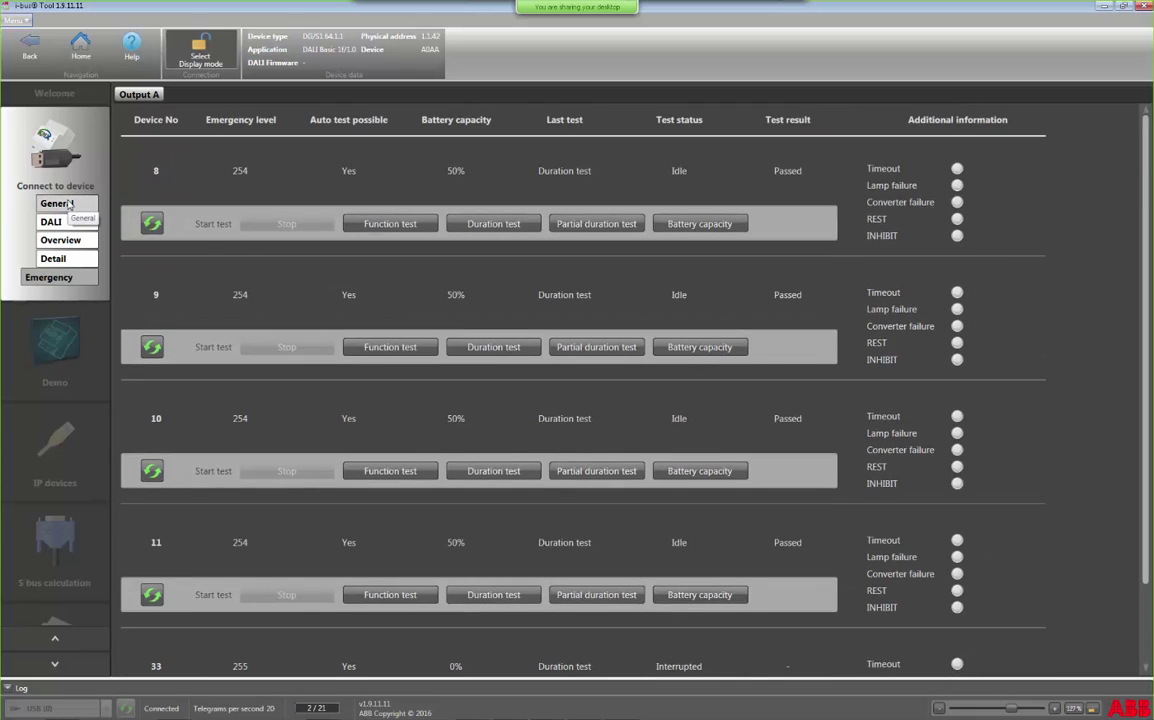
pyautogui.click(69, 204)
pyautogui.moveTo(514, 6)
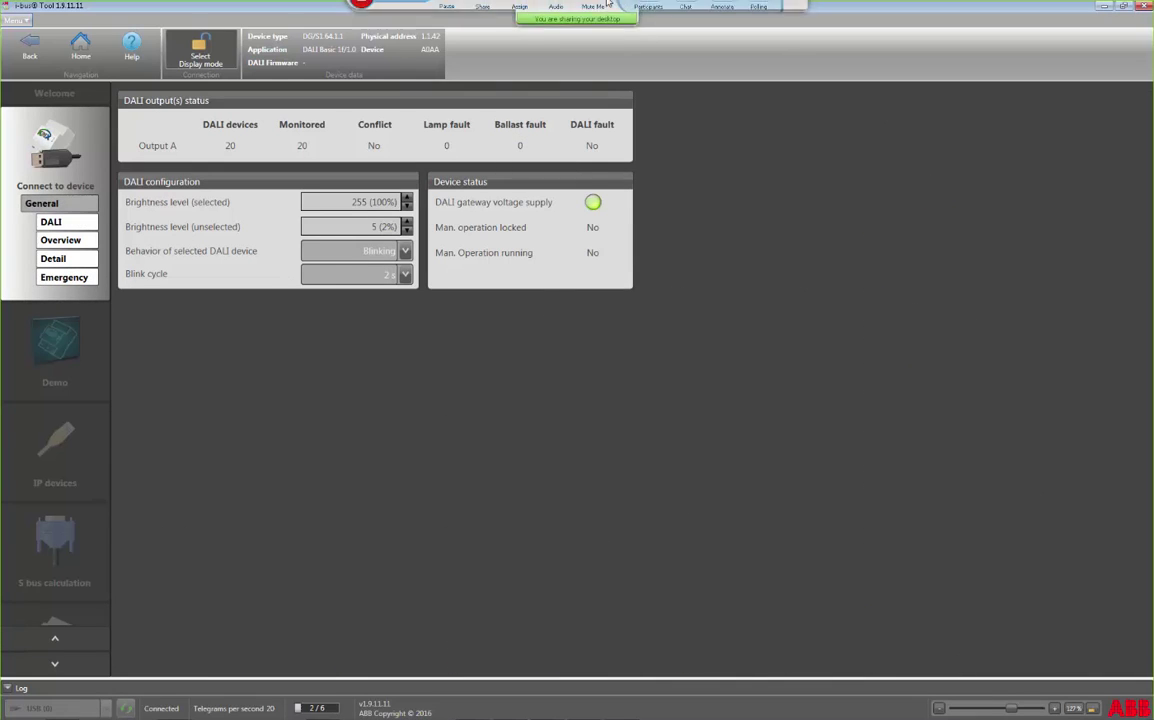